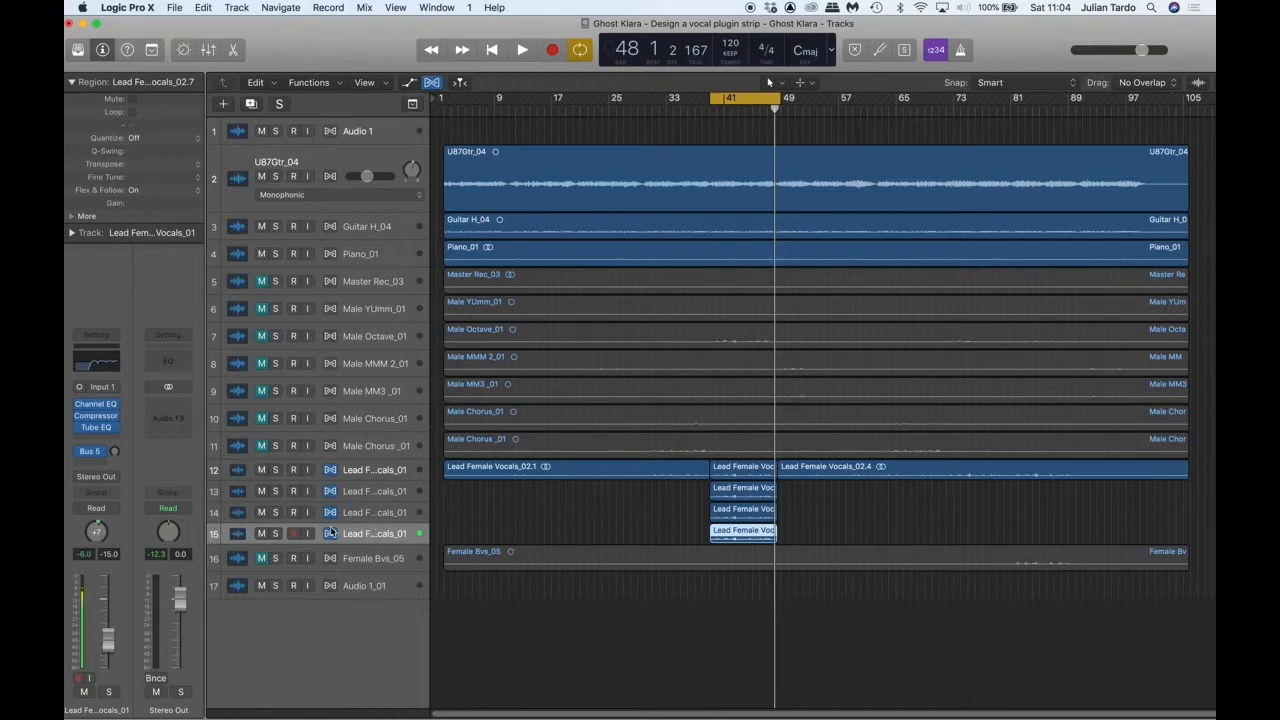
Step: Create one software instrument track with the stereo EVOC 20 PS (Vocoder Synth) as its instrument
left_click(261, 281)
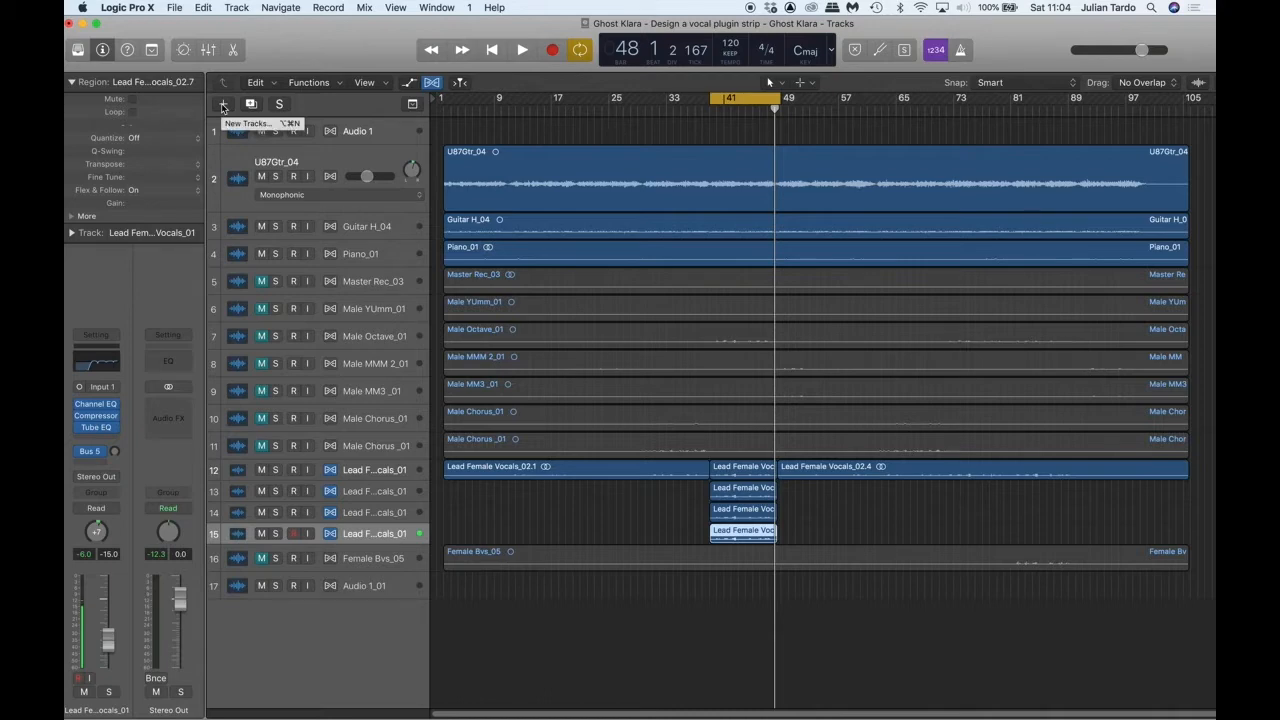
left_click(223, 106)
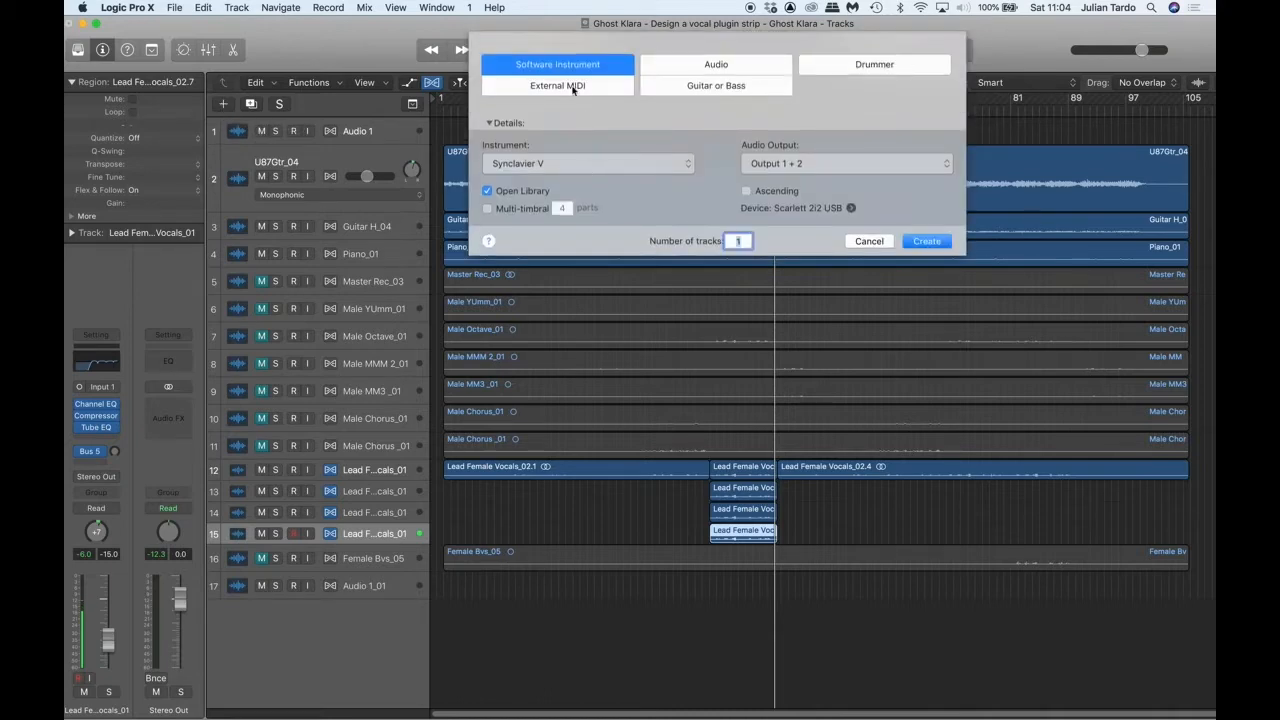
left_click(553, 170)
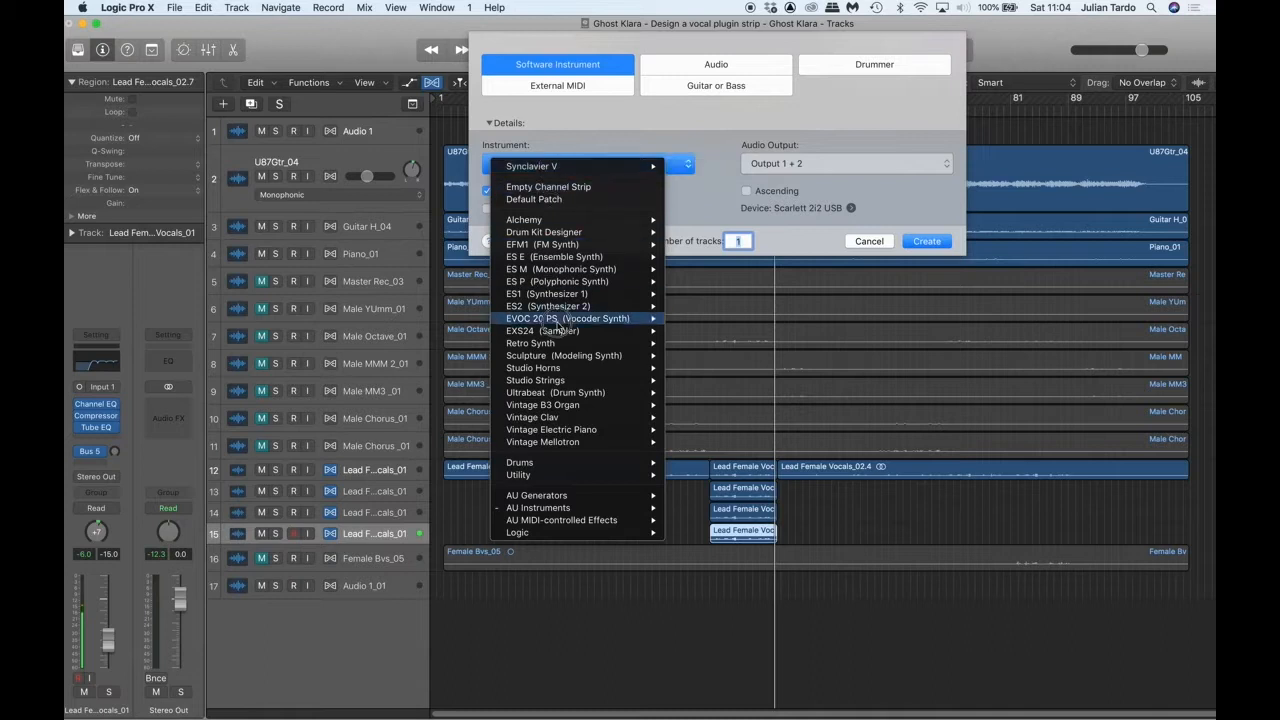
mouse_move(553, 308)
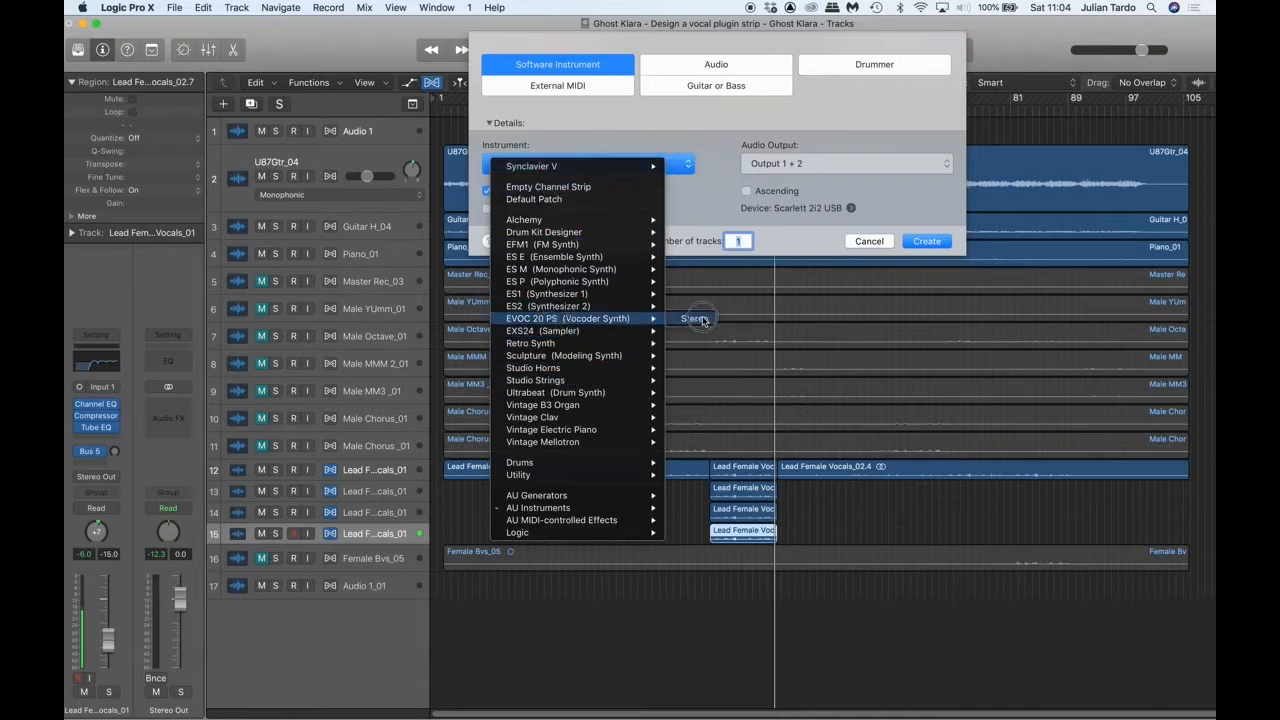
left_click(694, 318)
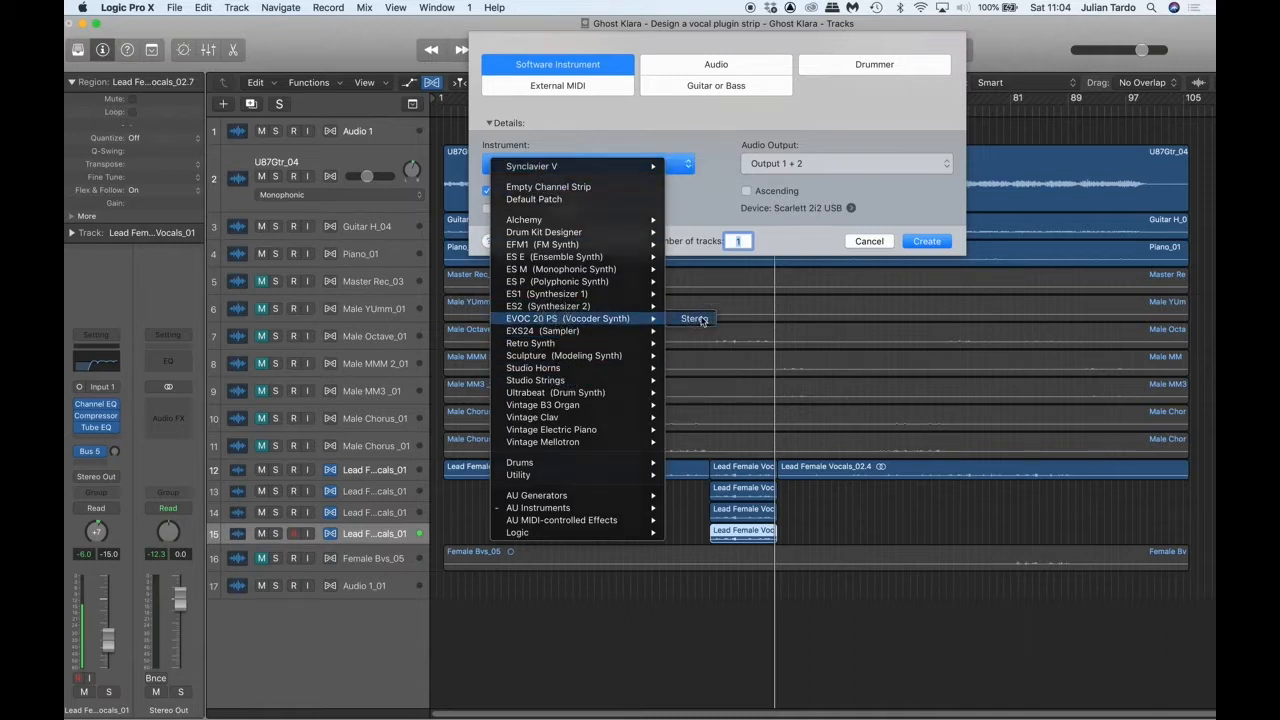
left_click(927, 241)
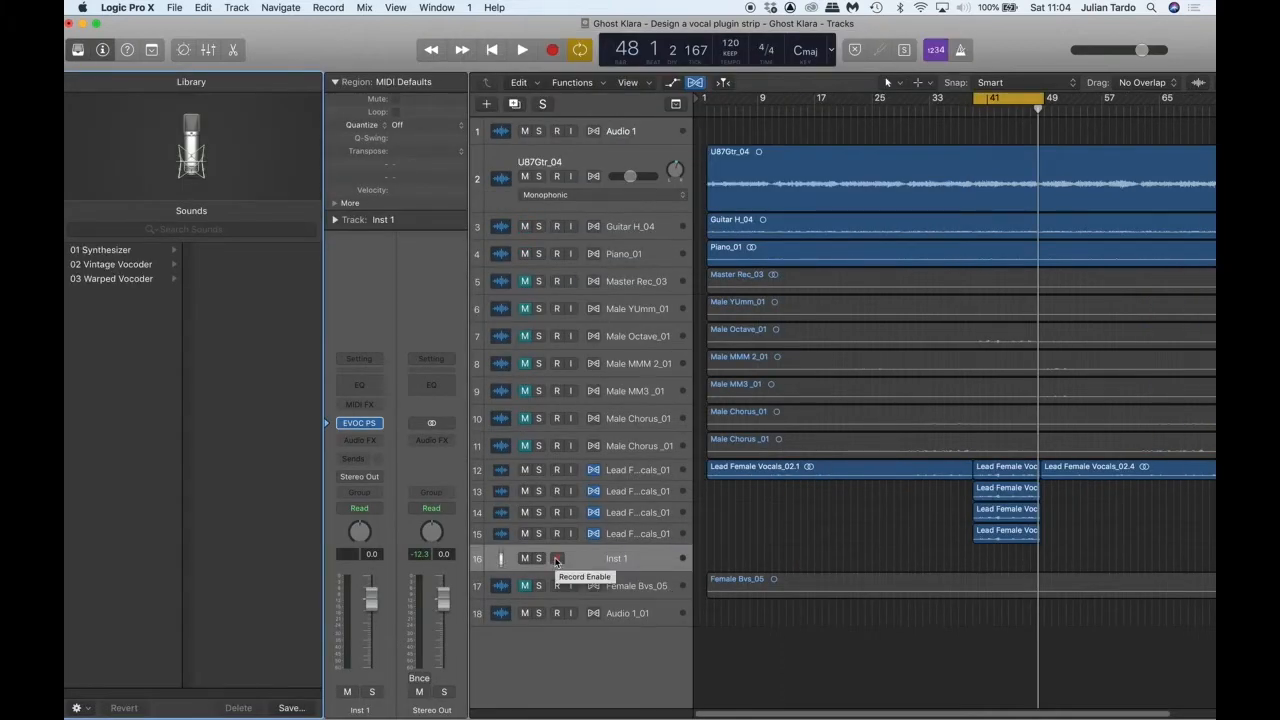
Step: Open the Lead Female Vocals_02.3 audio region on track 12 in the Flex Pitch editor and hide the Library
left_click(997, 470)
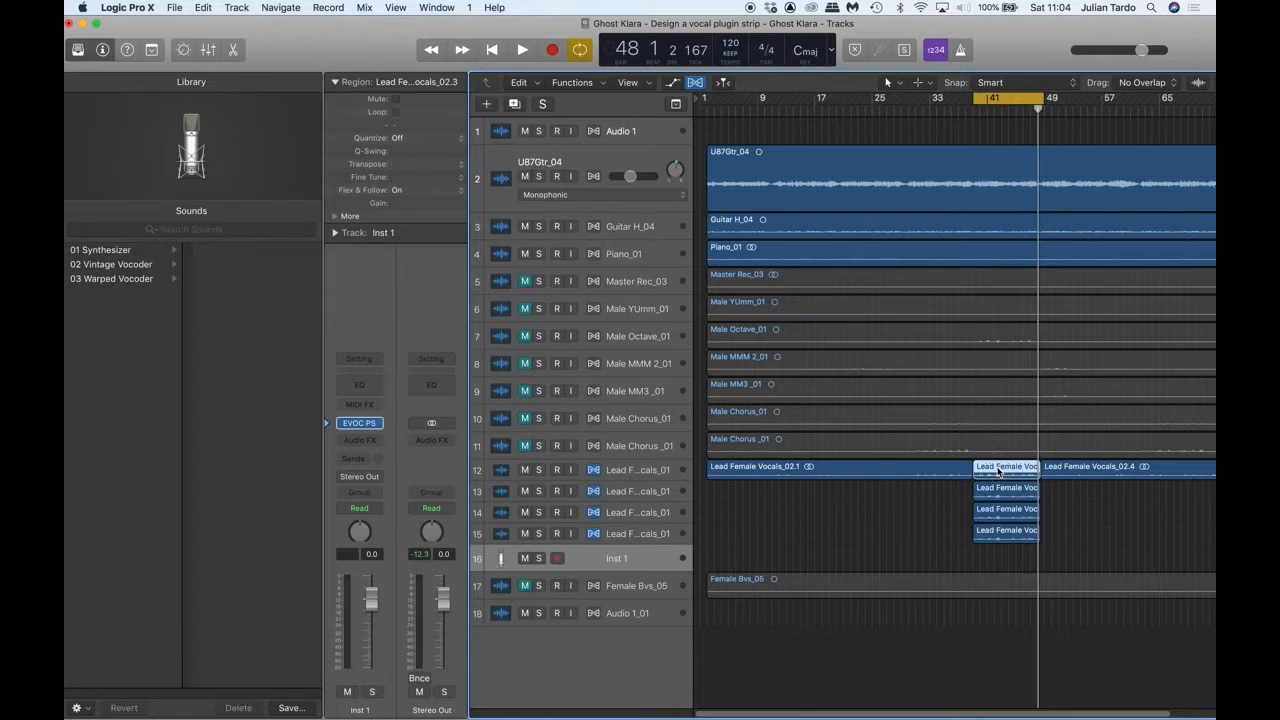
double_click(997, 470)
key("super+Left")
key("super+Left")
key("super+Left")
key("super+Left")
key("super+Left")
key("super+Left")
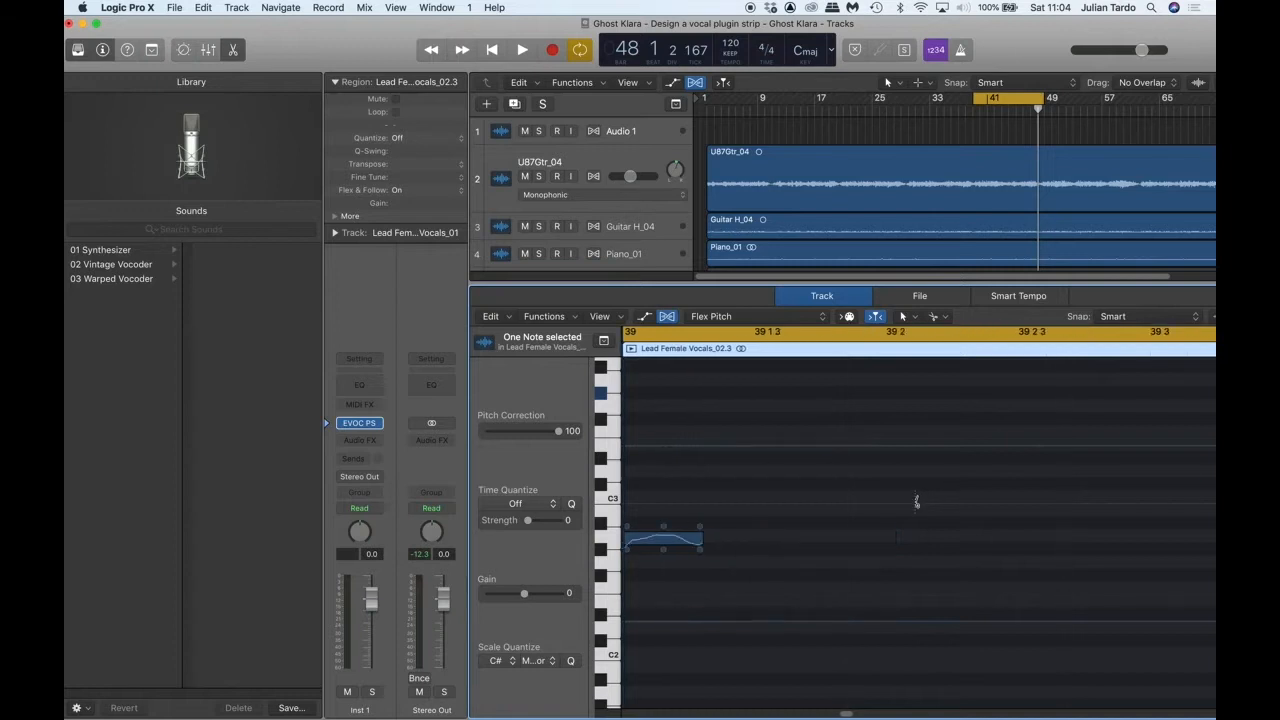
left_click(78, 50)
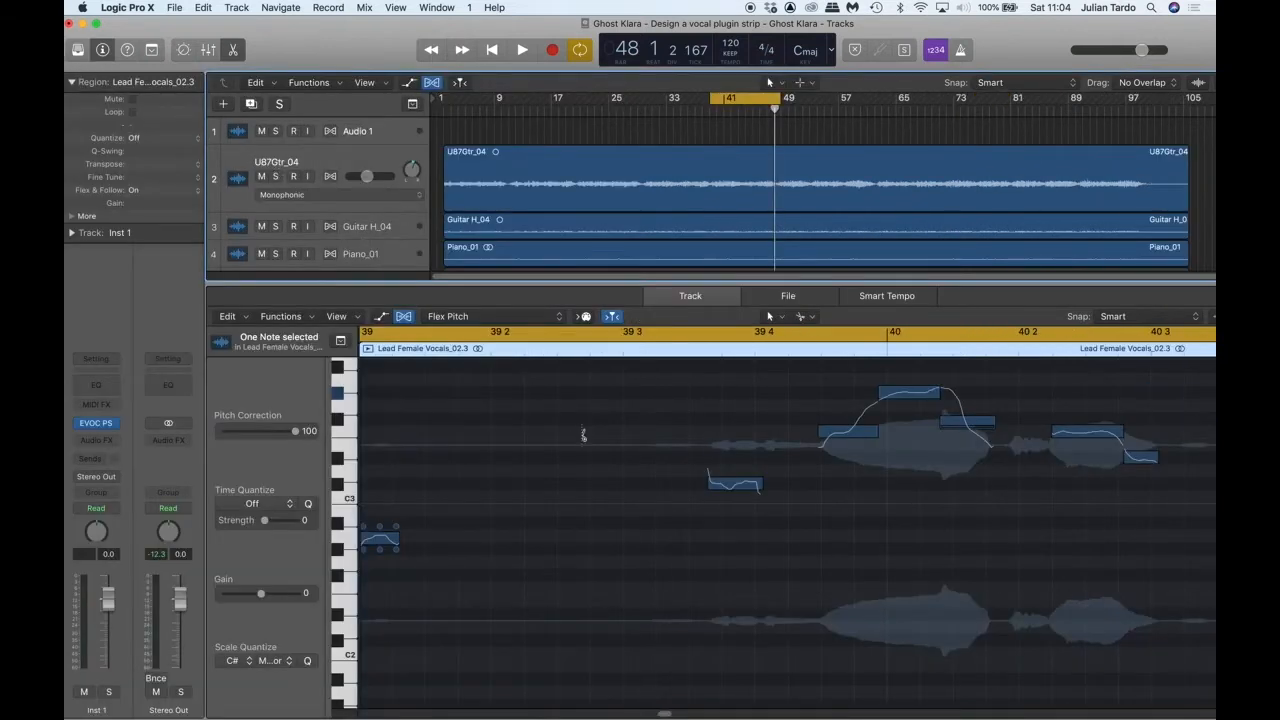
scroll(583, 433, "up", 5)
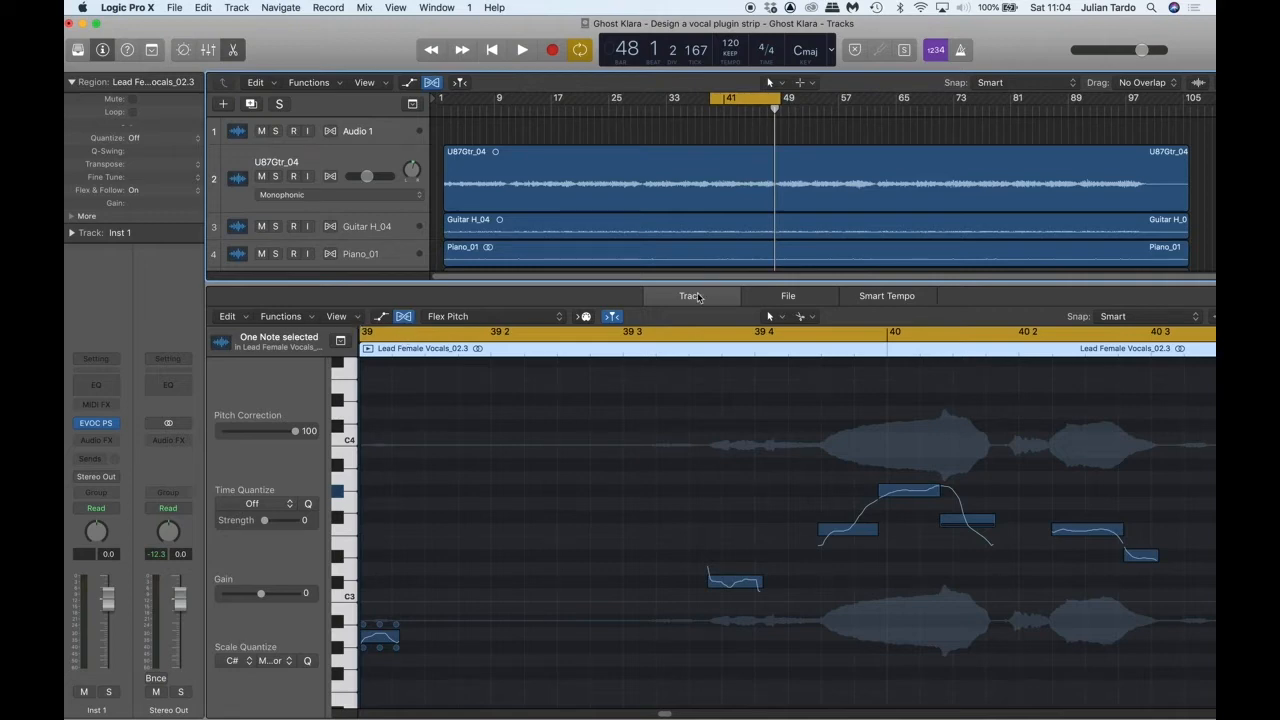
Step: Select the pitch notes across Lead Female Vocals_02.3, create a MIDI track from the Flex Pitch data, and close the editor
left_click(697, 480)
key("super+Left")
key("super+Left")
key("super+Left")
key("super+Left")
key("super+Left")
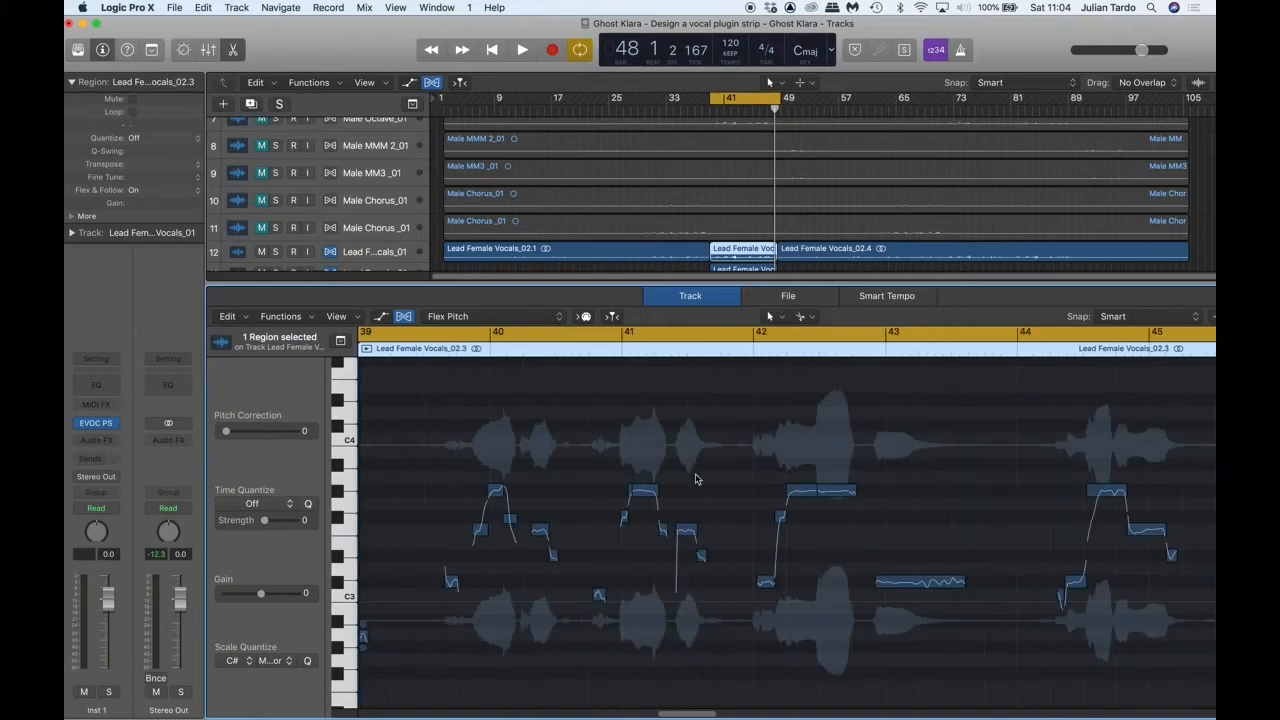
key("super+Left")
key("super+Left")
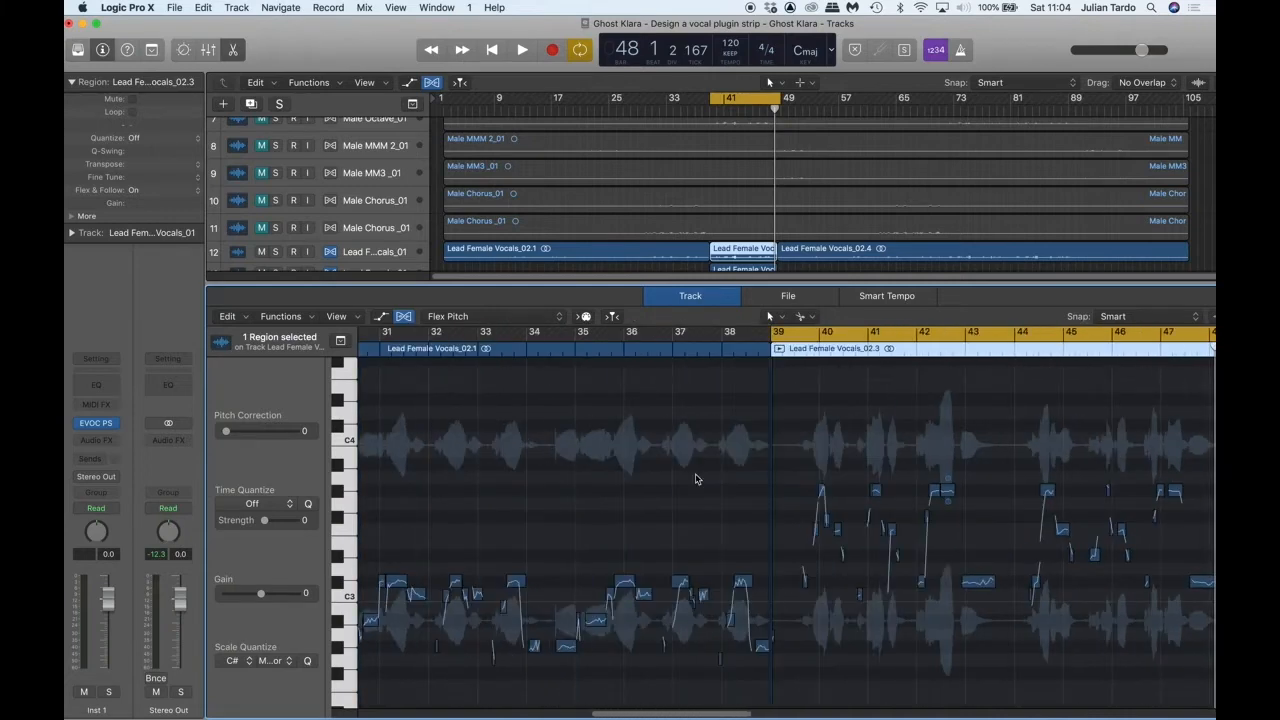
scroll(697, 480, "right", 5)
left_click_drag(645, 424, 1078, 686)
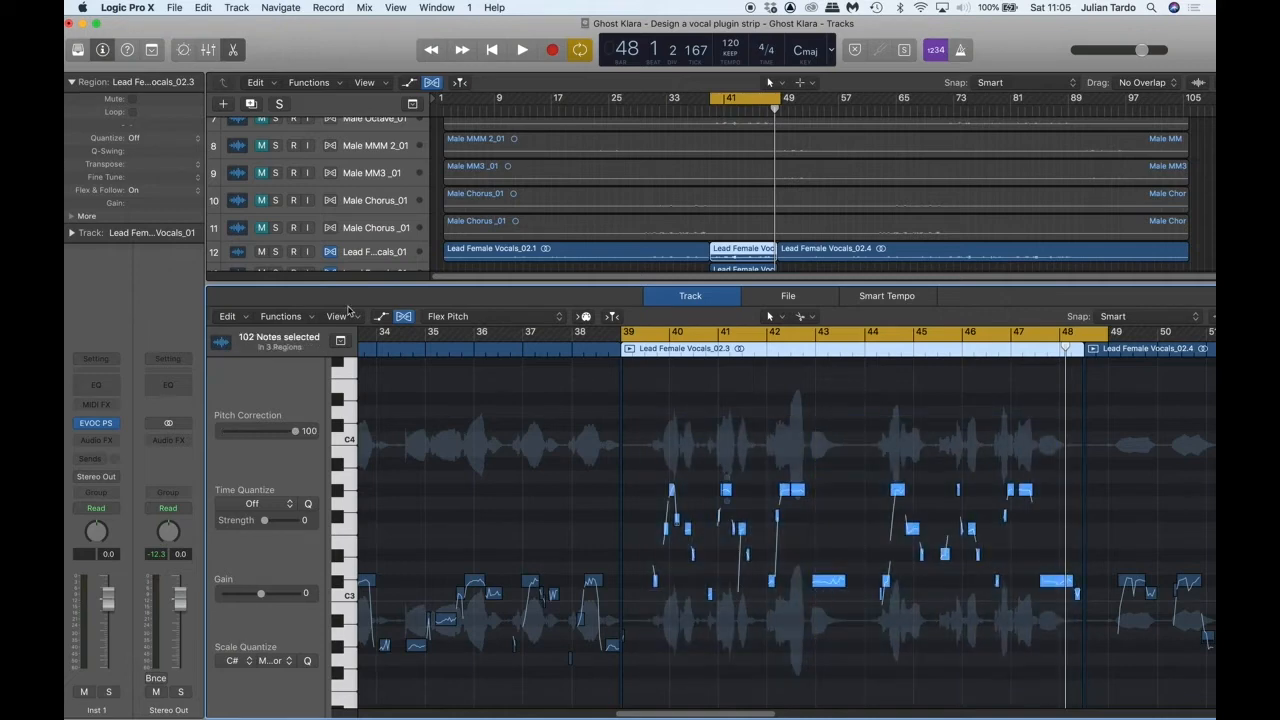
left_click(228, 317)
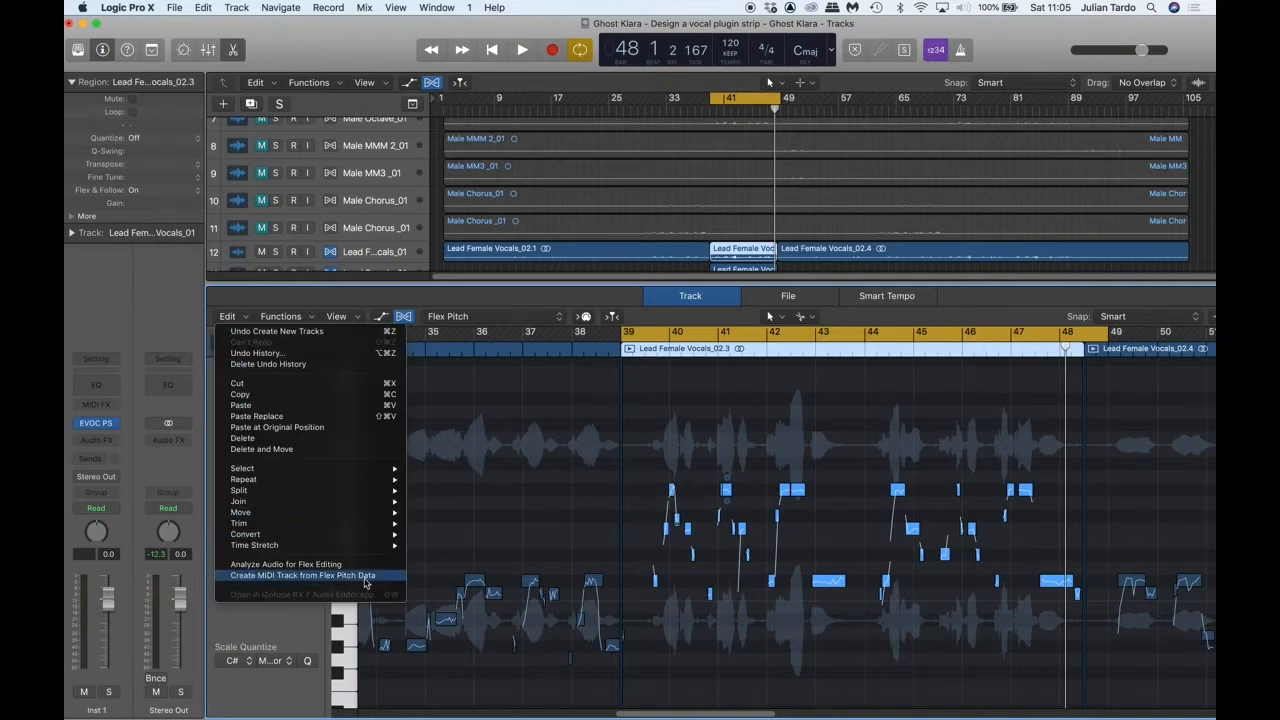
left_click(360, 578)
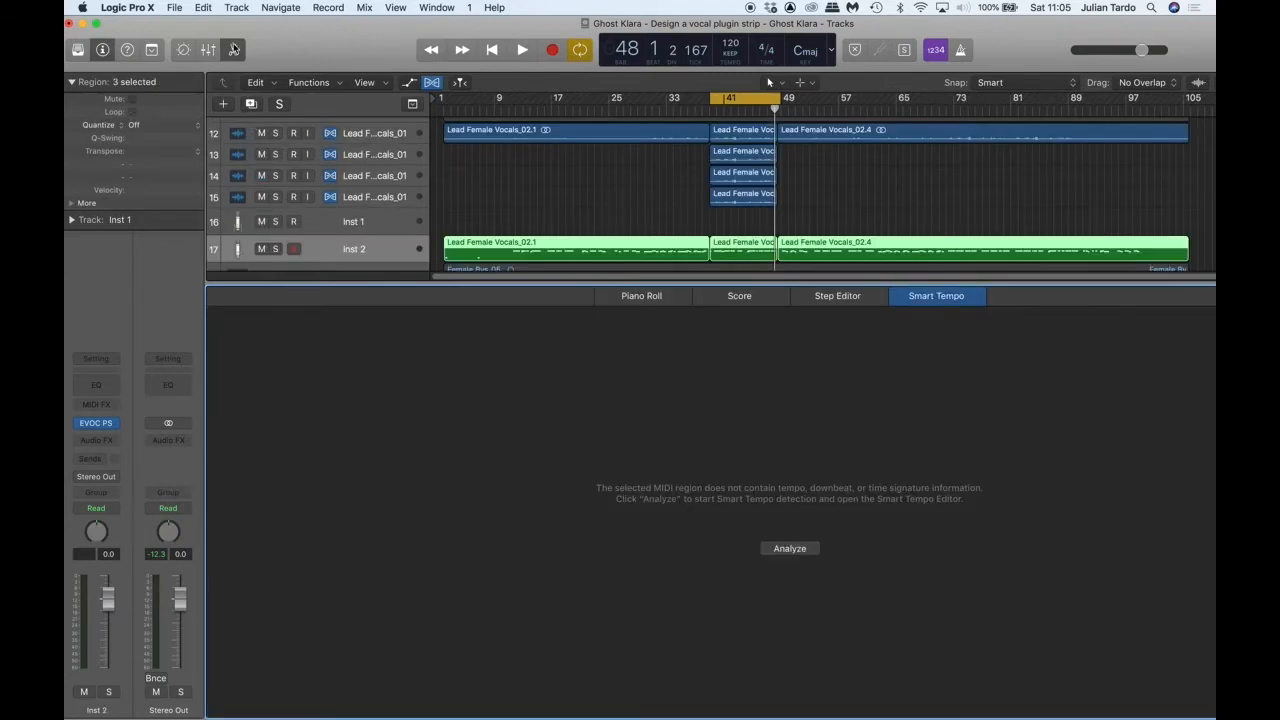
left_click(233, 49)
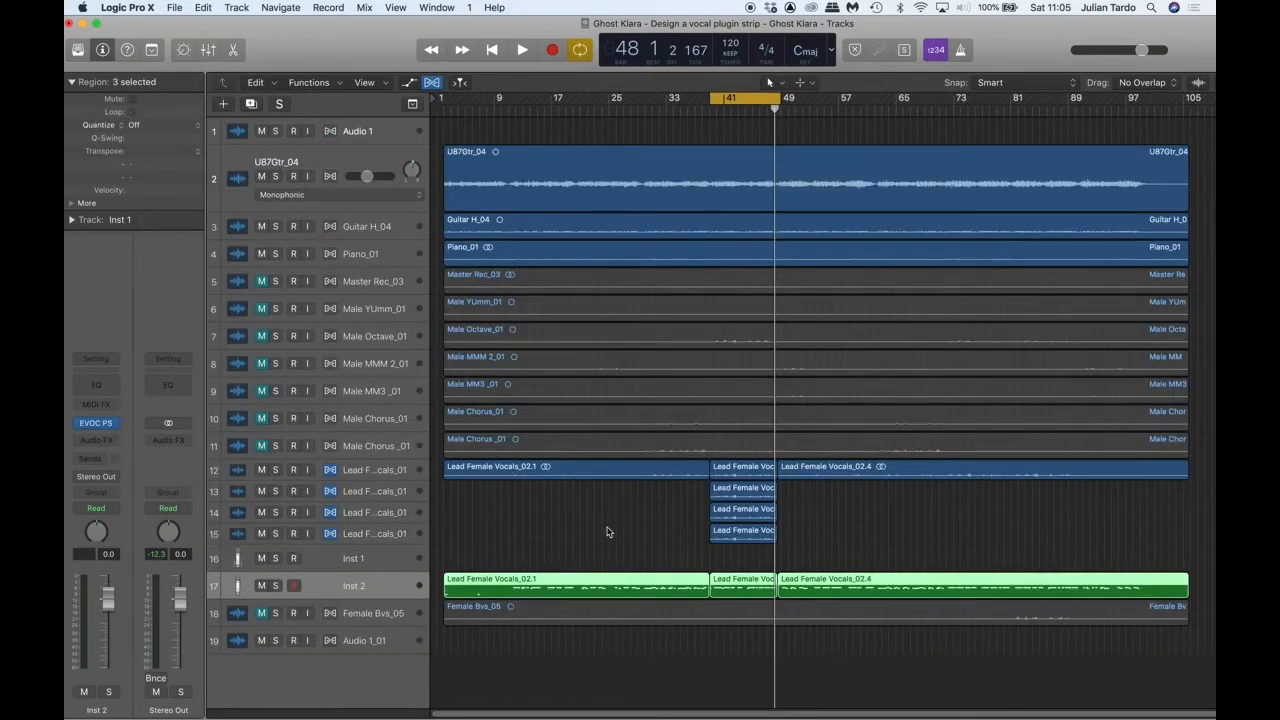
Step: Delete the Lead Female Vocals_02.1 and Lead Female Vocals_02.4 MIDI regions from the Inst 2 track
left_click(606, 531)
left_click(634, 579)
key("Delete")
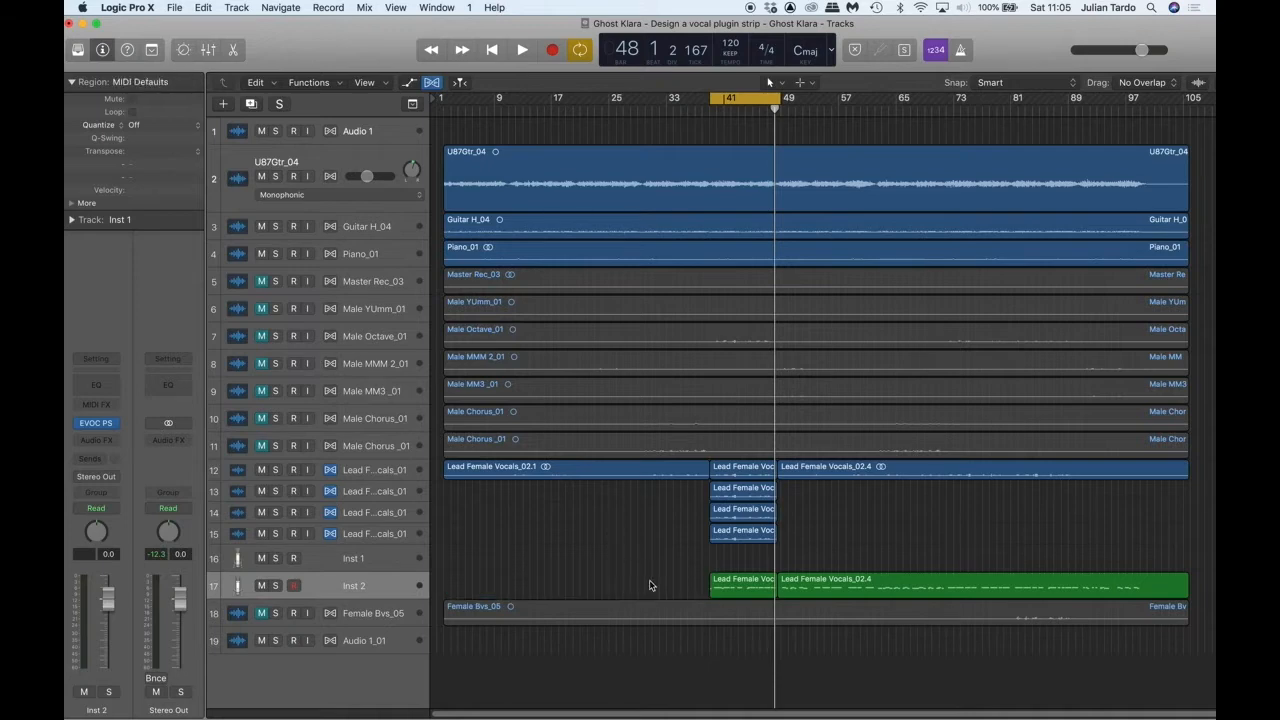
left_click(834, 588)
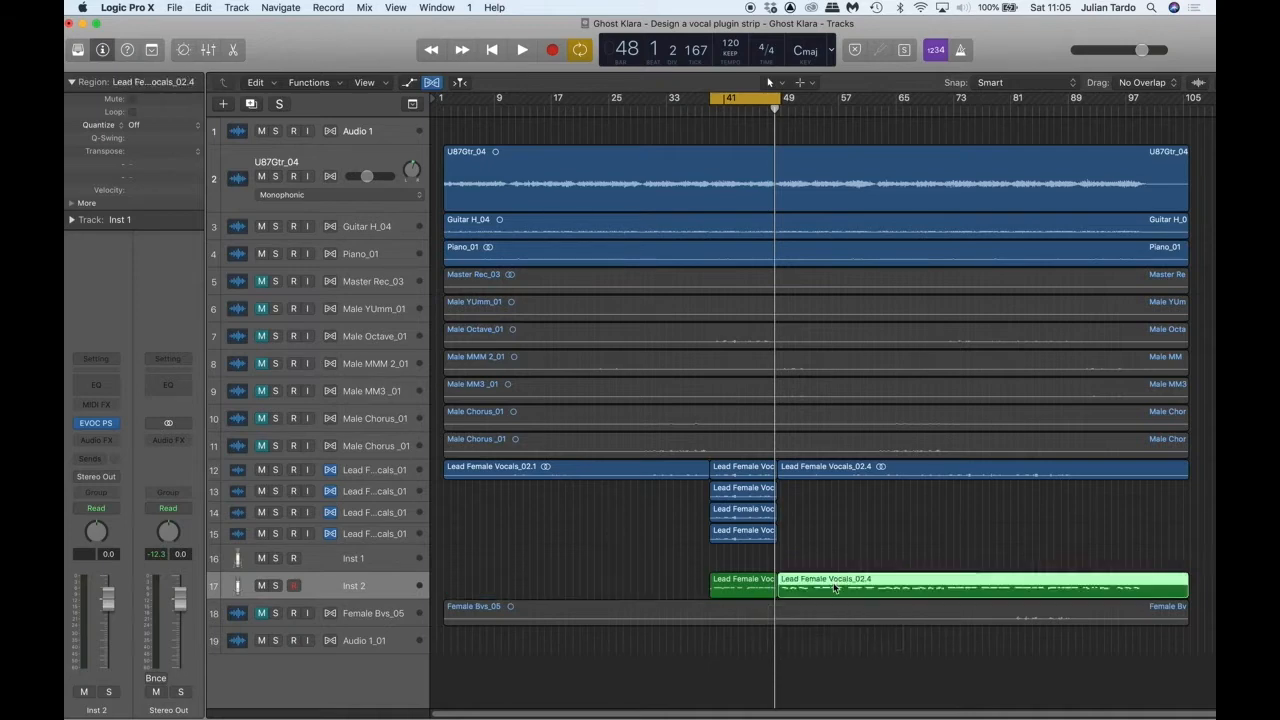
key("Delete")
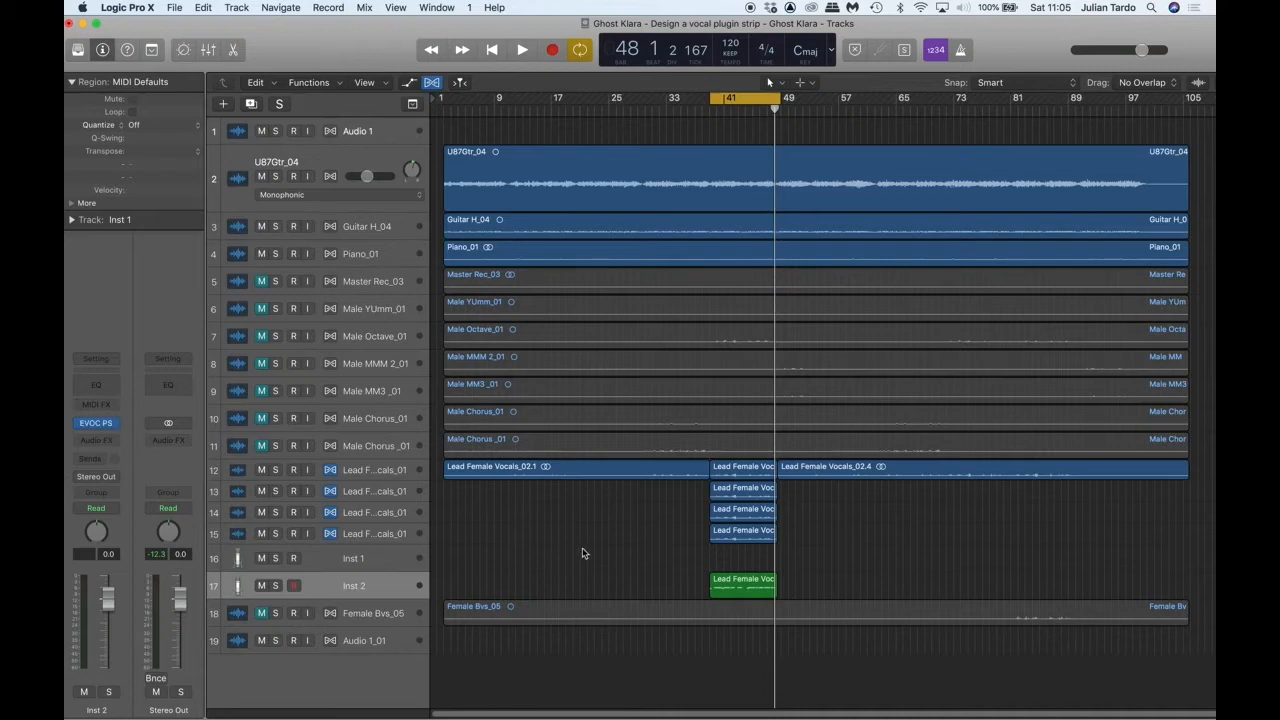
Step: Open the Lead Female Vocals_02.3 MIDI region on Inst 2 in the Piano Roll and examine its notes
left_click(734, 588)
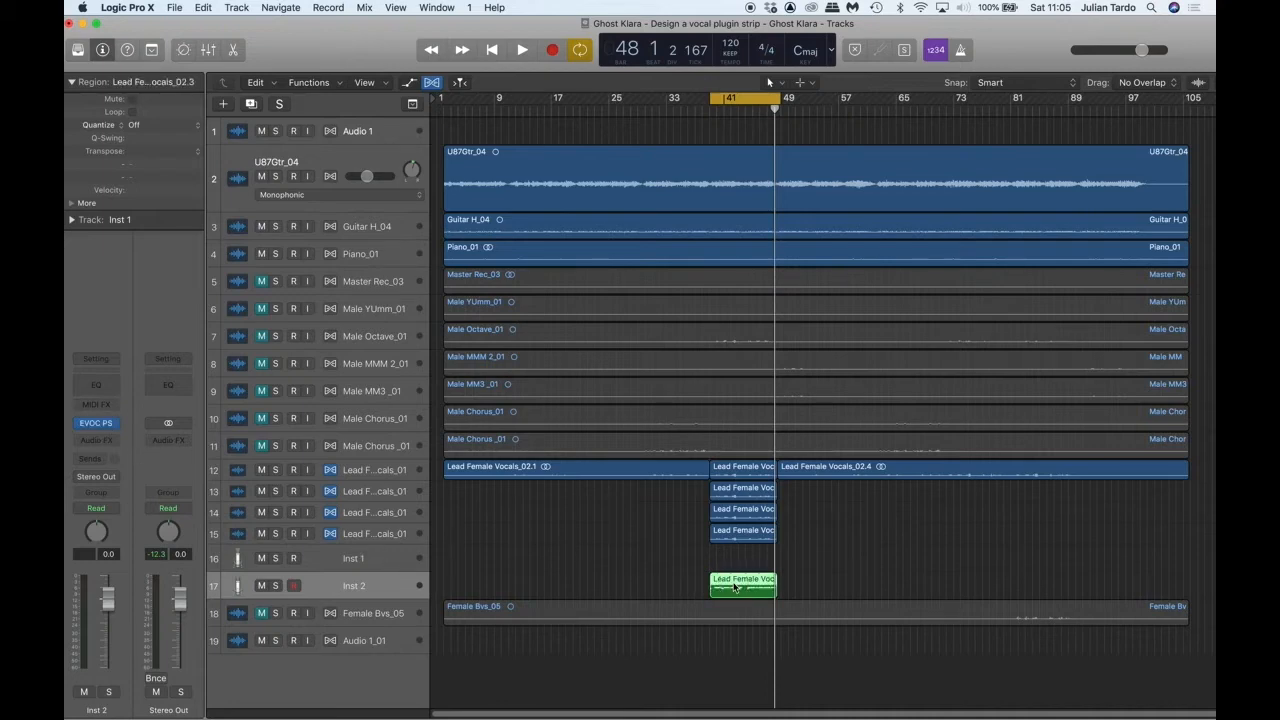
double_click(734, 588)
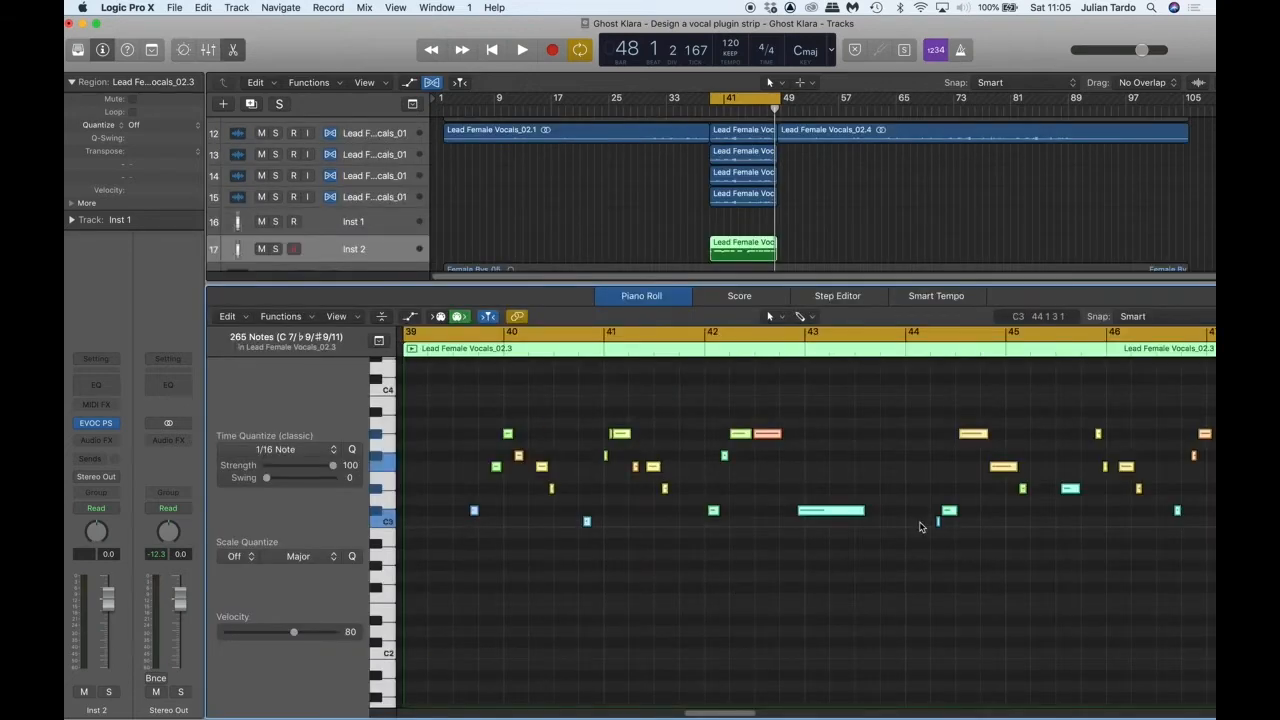
scroll(846, 517, "left", 5)
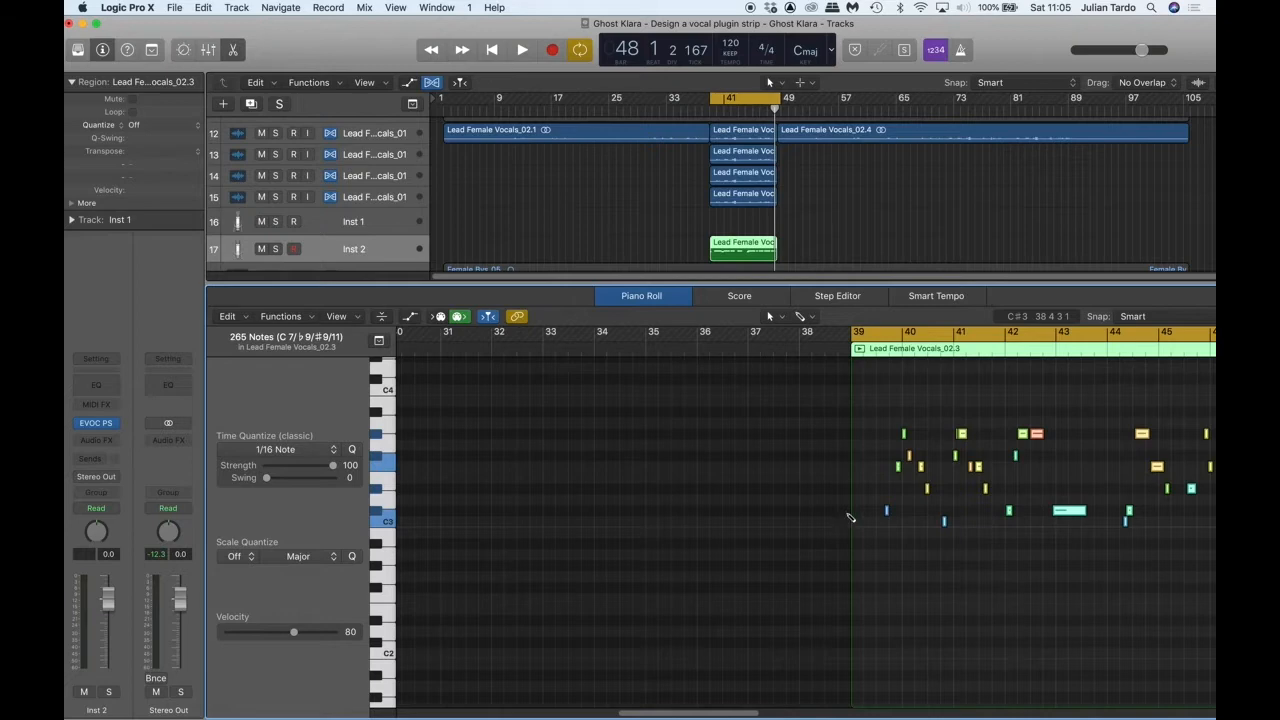
scroll(848, 518, "right", 4)
scroll(848, 518, "up", 3)
scroll(848, 518, "left", 2)
scroll(773, 505, "up", 1)
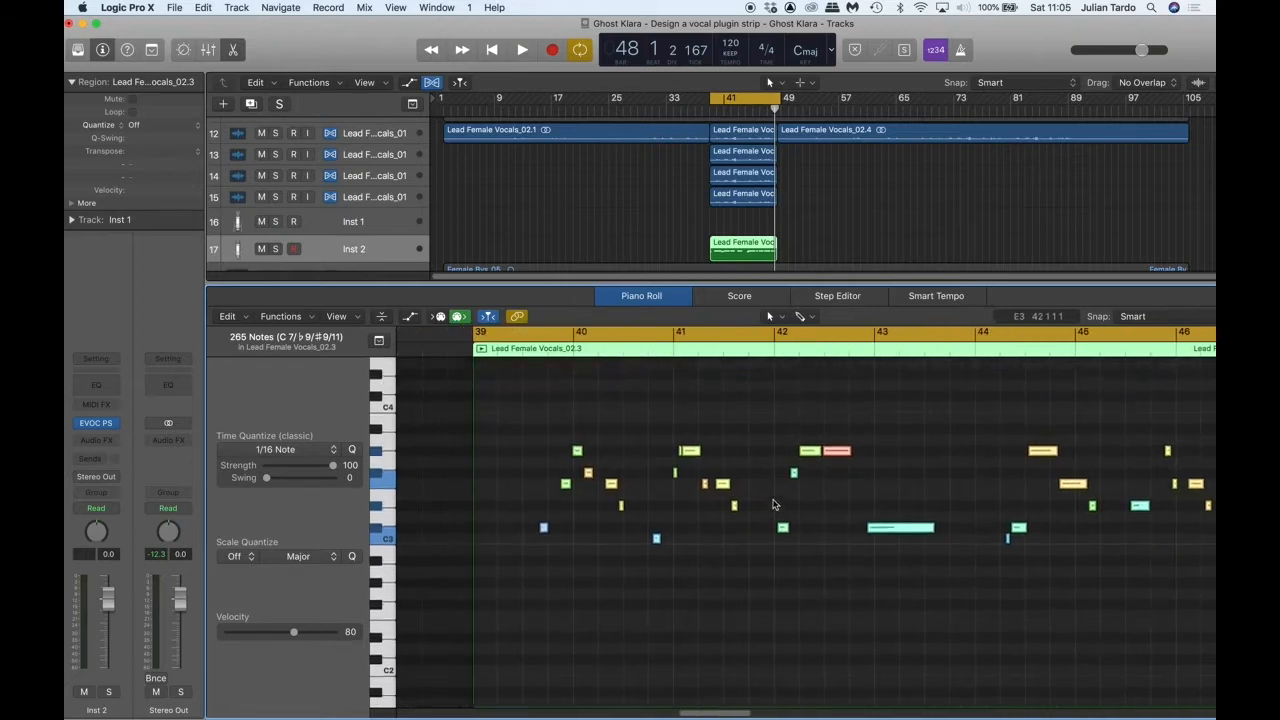
scroll(773, 505, "up", 1)
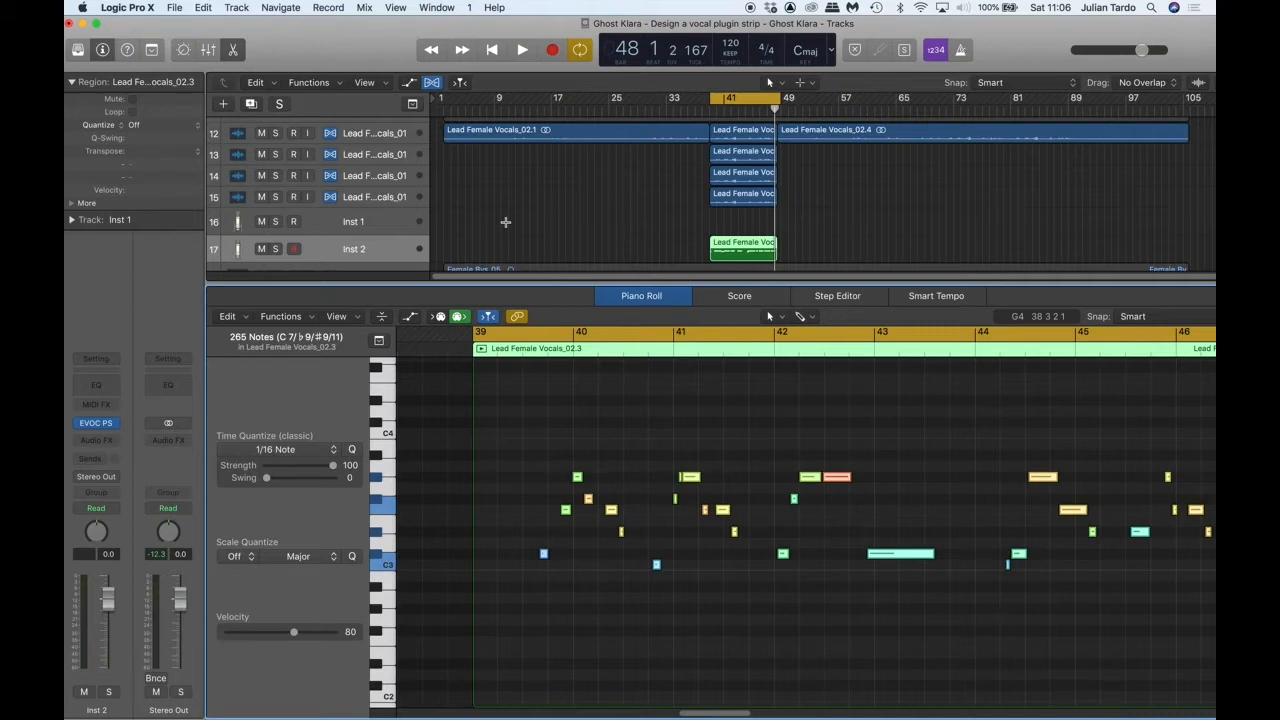
Step: Open the EVOC 20 PolySynth plug-in on Inst 2, enlarge its window to about 194%, and reposition it
left_click(92, 427)
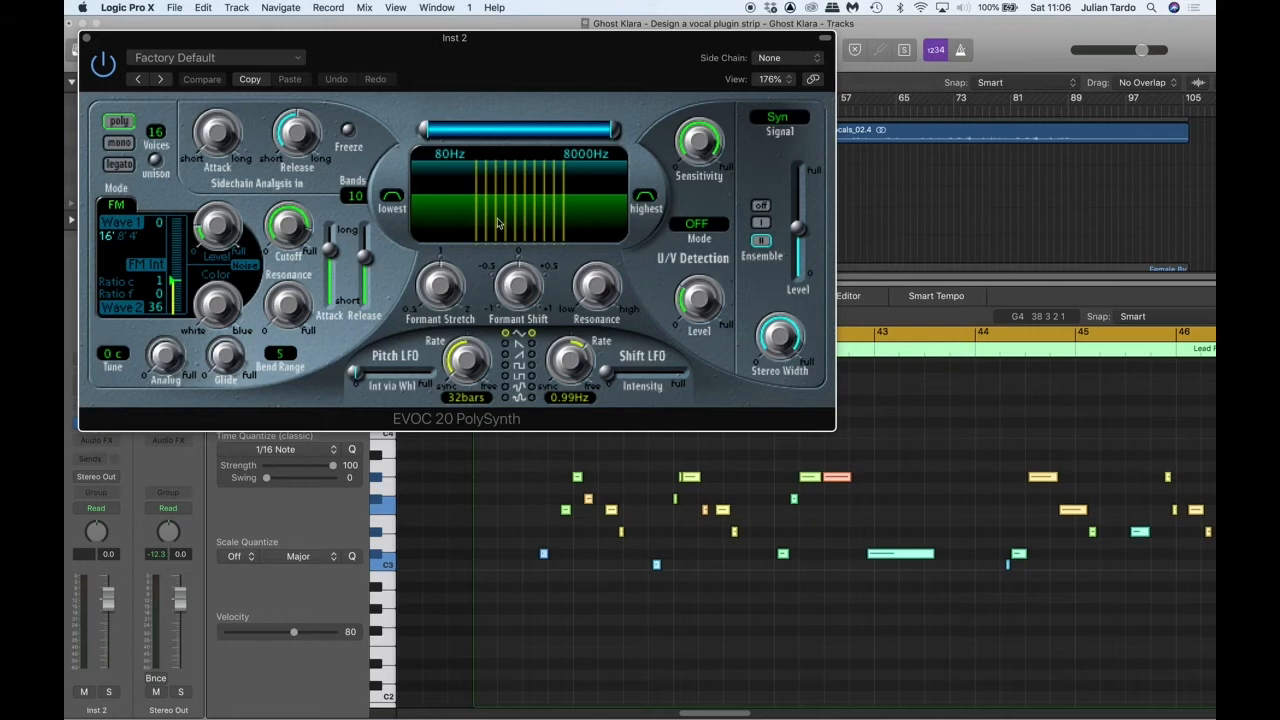
left_click_drag(835, 434, 910, 491)
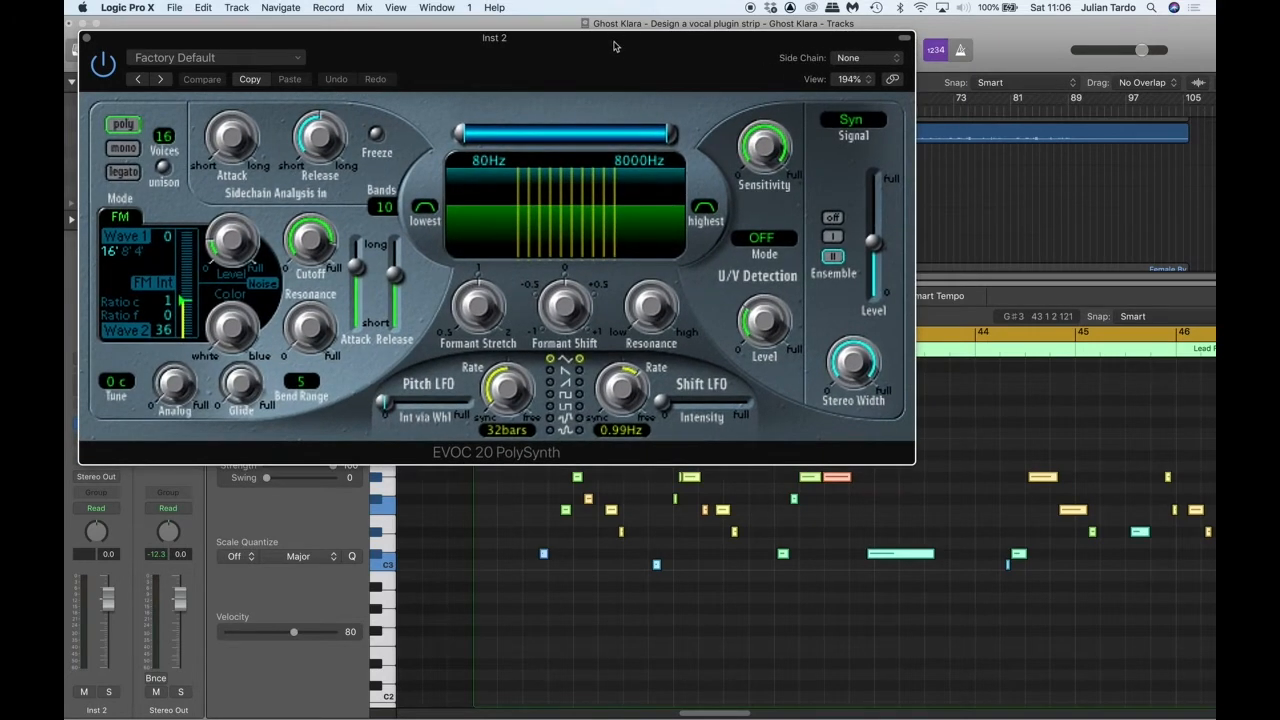
left_click_drag(614, 42, 670, 58)
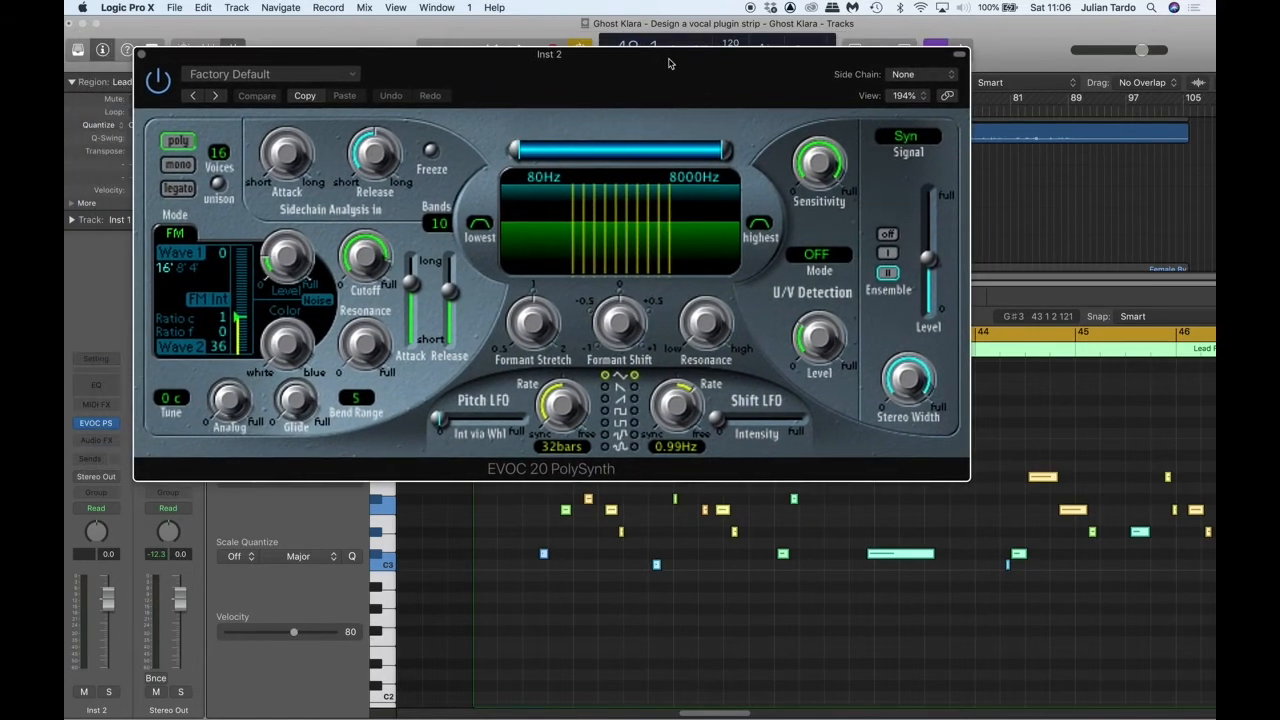
Step: Set the EVOC 20 PolySynth side chain to Lead Female Vocals_01 (Audio 5) and its signal to Voc
left_click(910, 78)
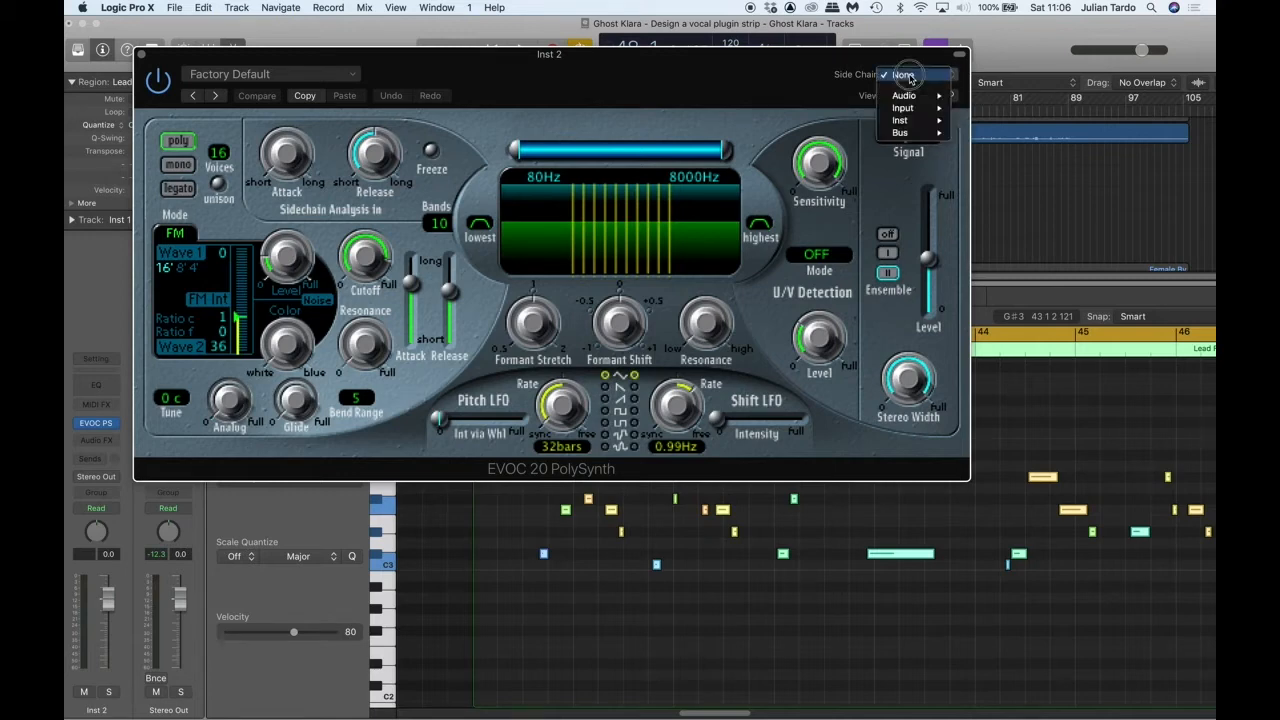
mouse_move(912, 95)
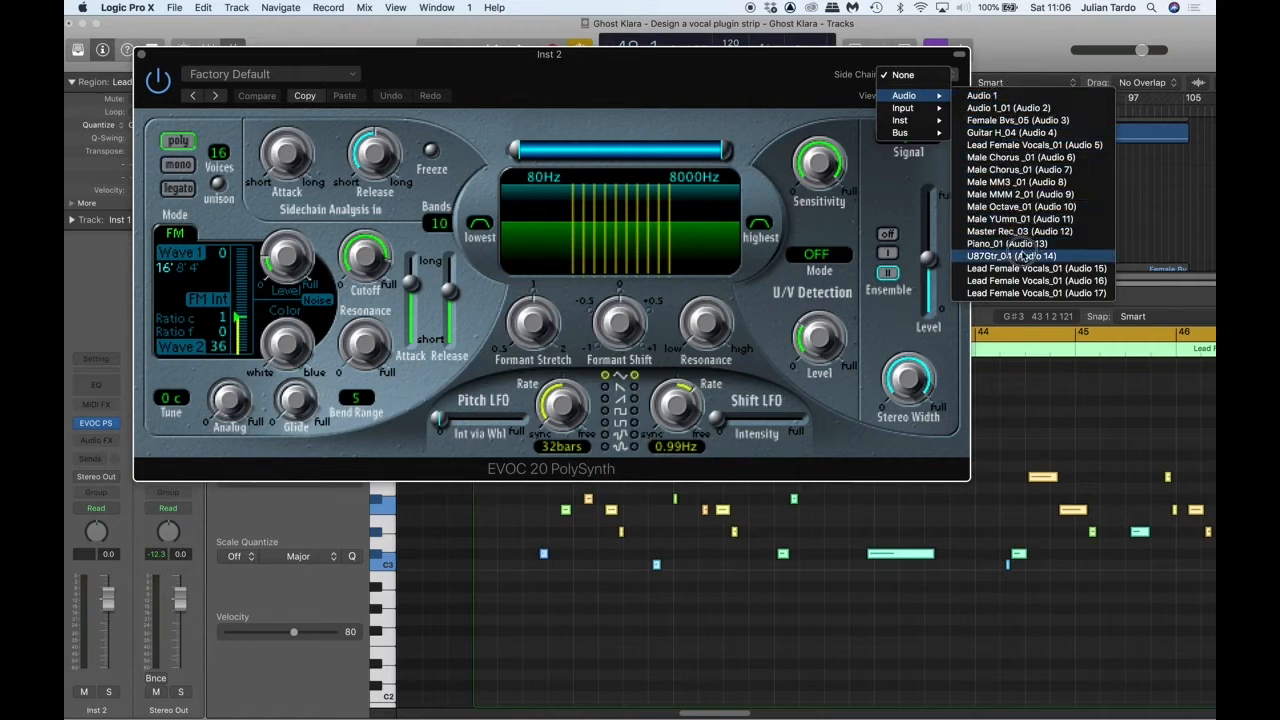
left_click(1013, 148)
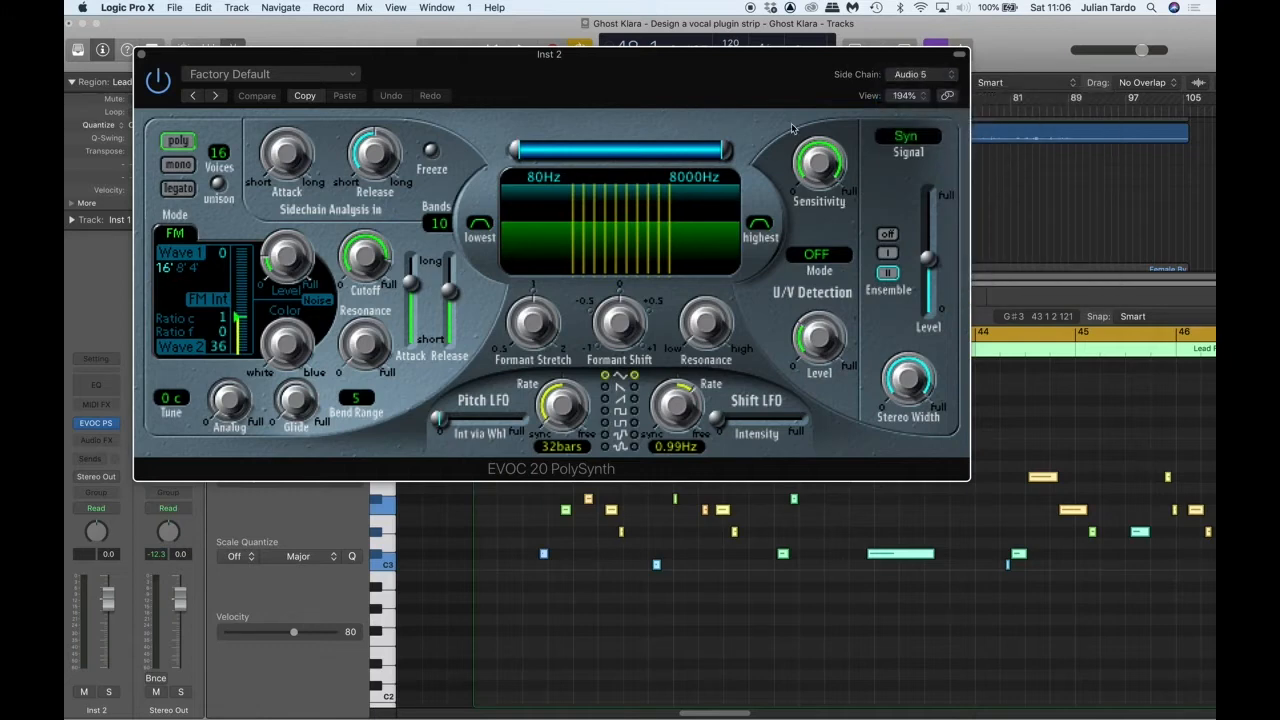
left_click(908, 141)
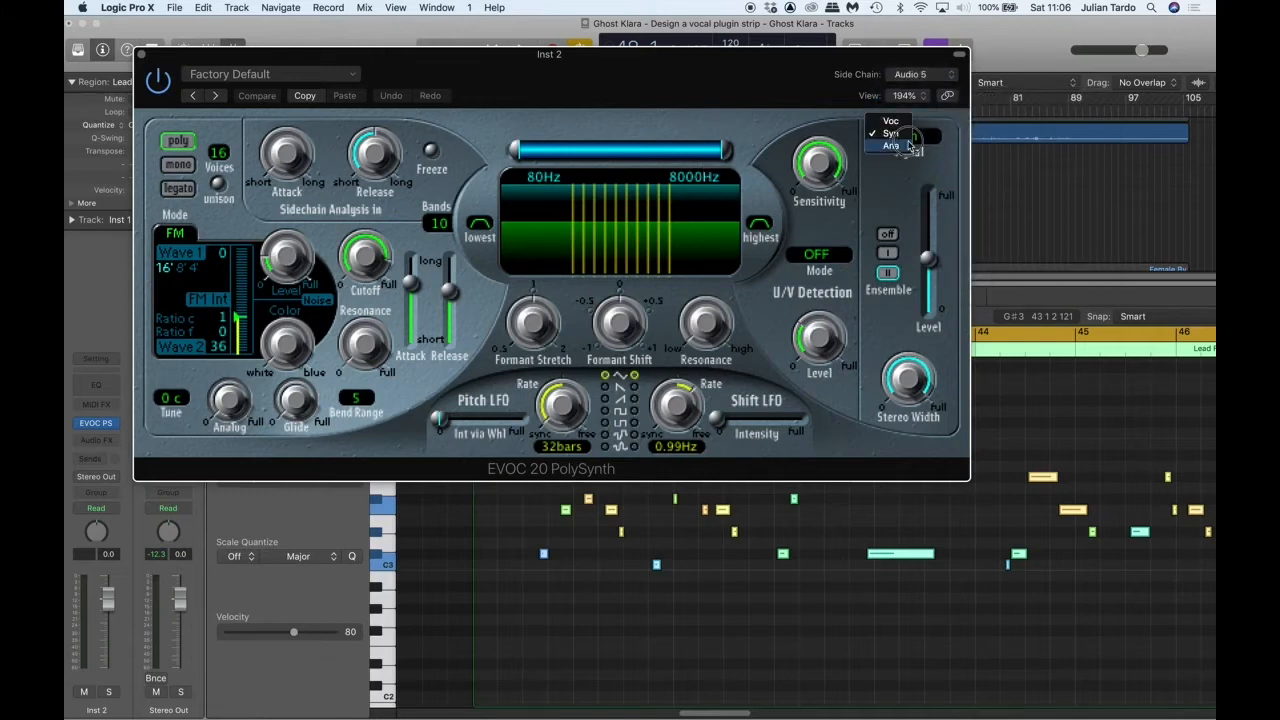
left_click(900, 122)
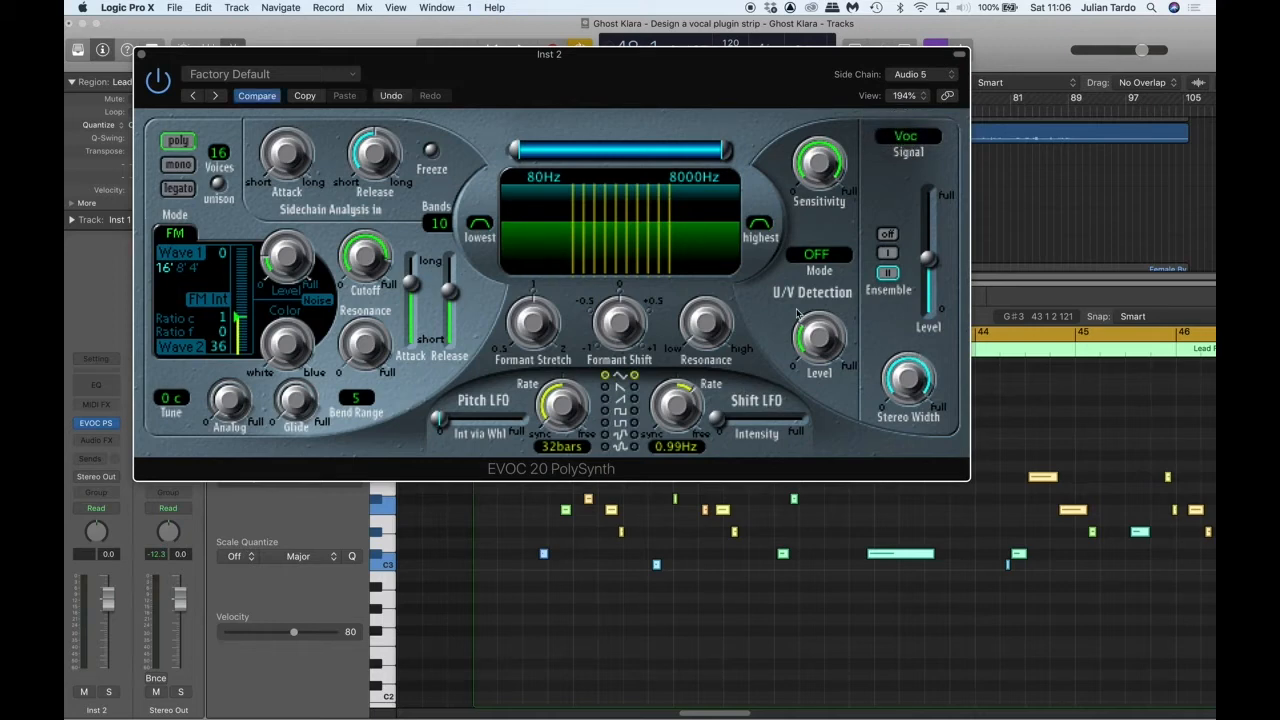
Step: Play the cycled section and raise the Inst 2 channel volume to 6.0 dB
key("space")
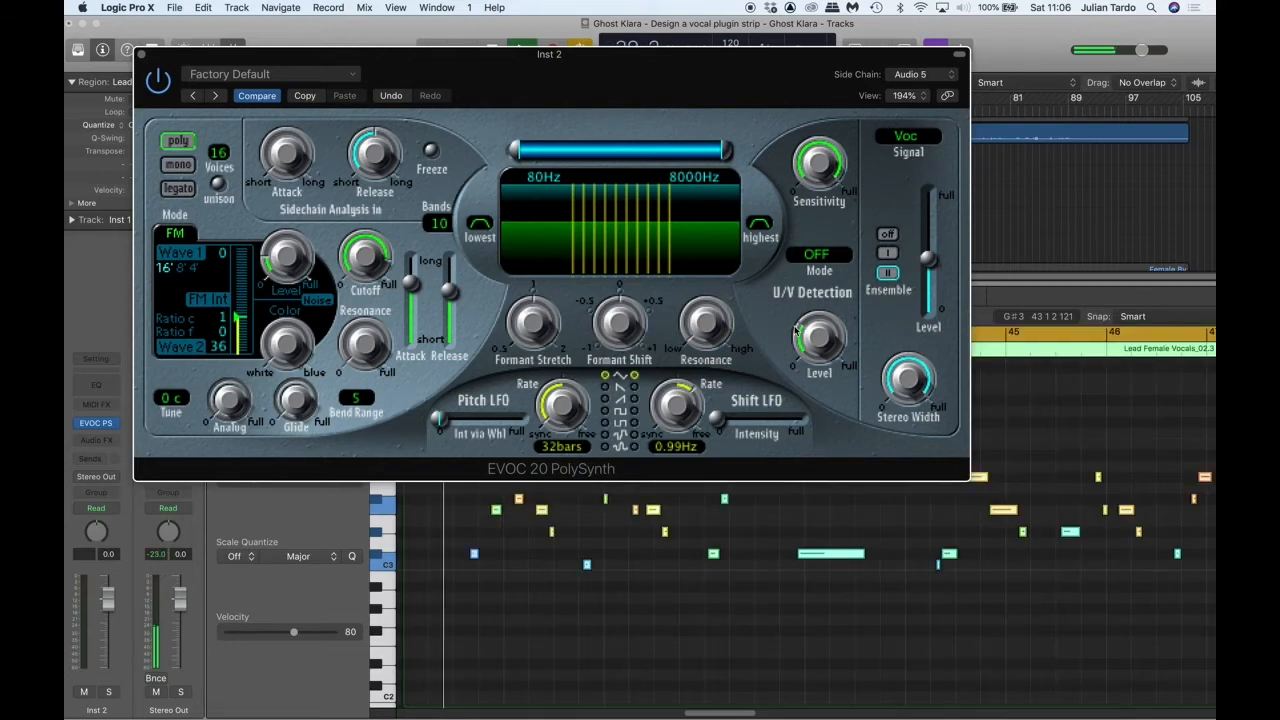
left_click(106, 597)
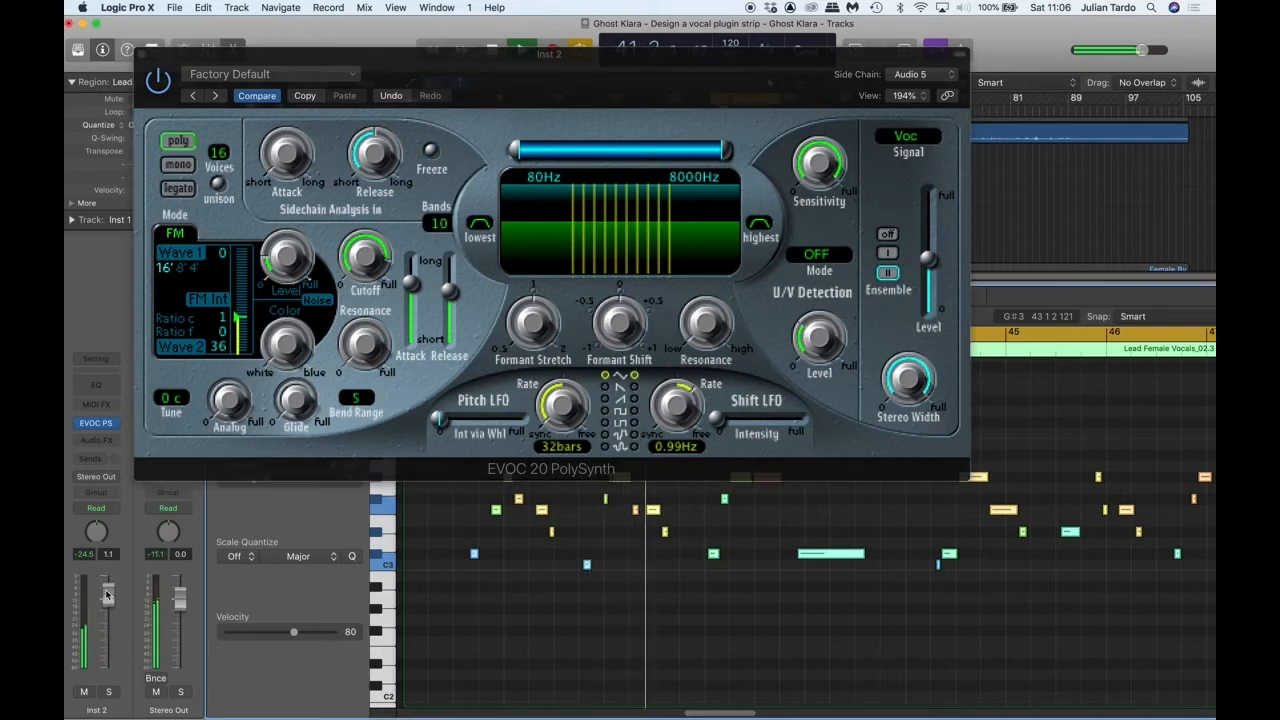
left_click_drag(108, 599, 108, 578)
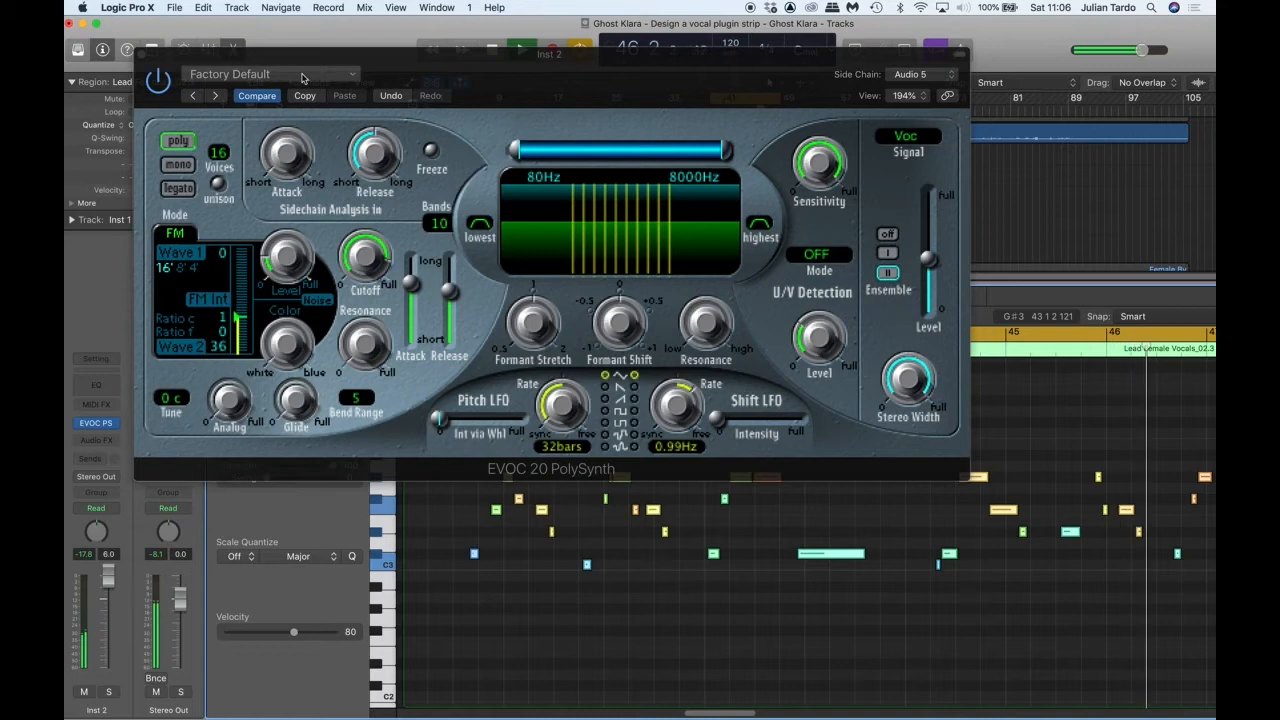
Step: Close the EVOC 20 PolySynth window and mute the lead female vocal tracks 13, 14 and 15
left_click(142, 56)
left_click(142, 56)
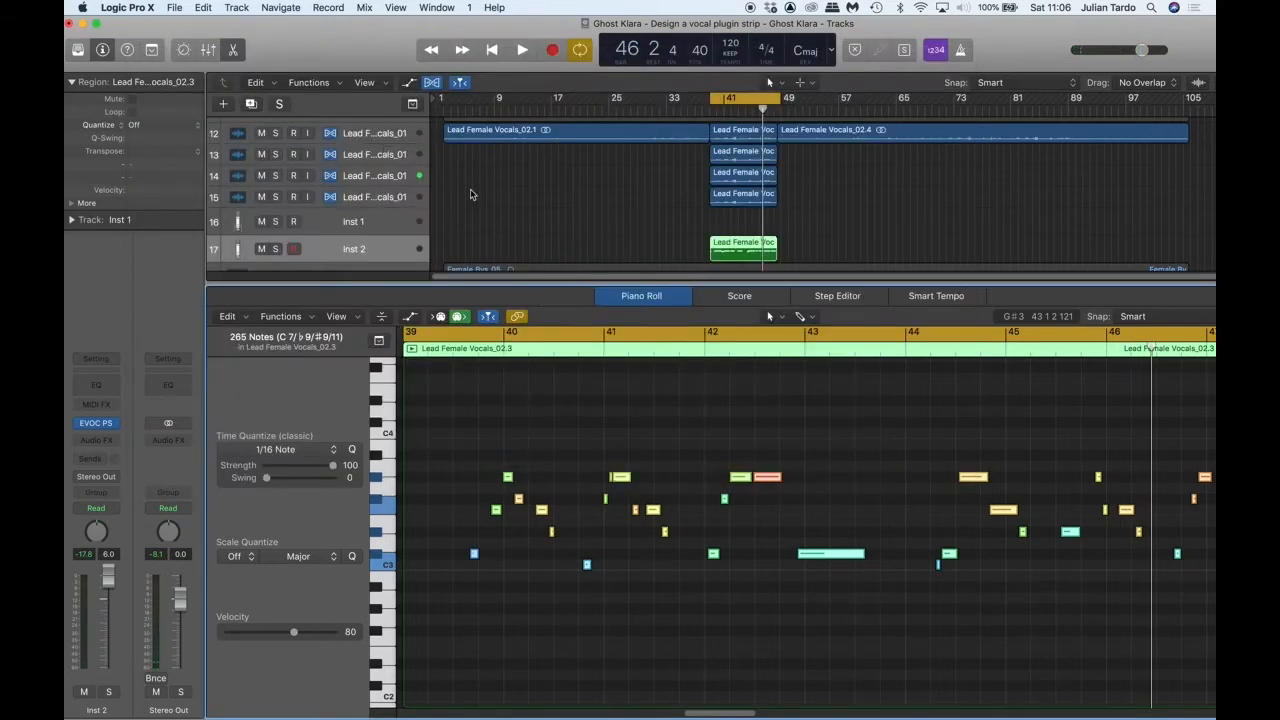
left_click_drag(263, 160, 261, 200)
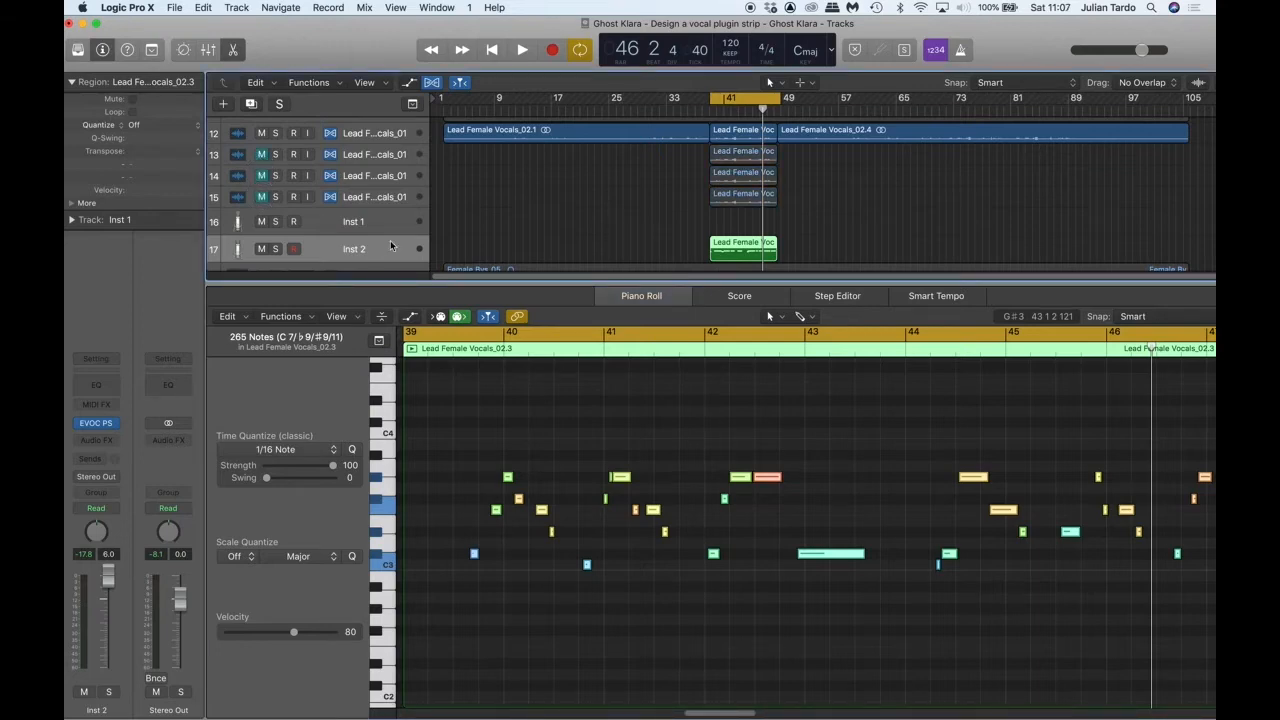
Step: Play the cycled section and examine all the notes of the Lead Female Vocals_02.3 region across bars 39 to 48
key("space")
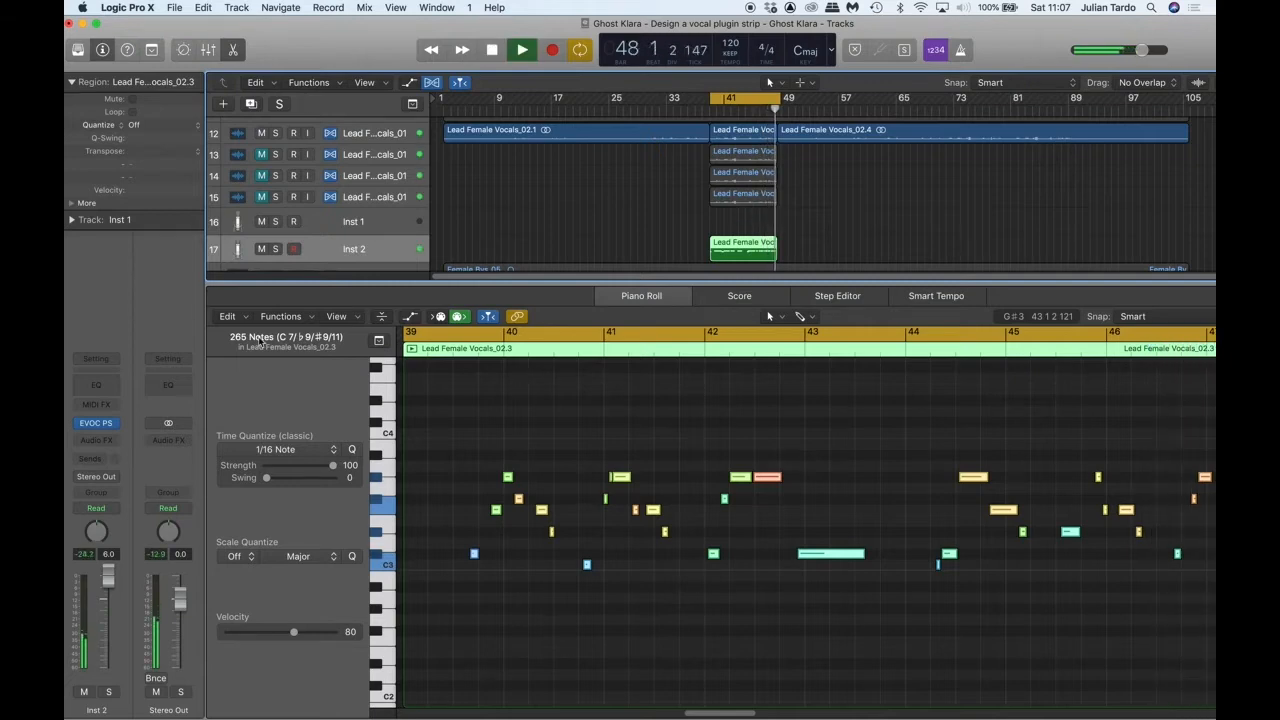
left_click(572, 426)
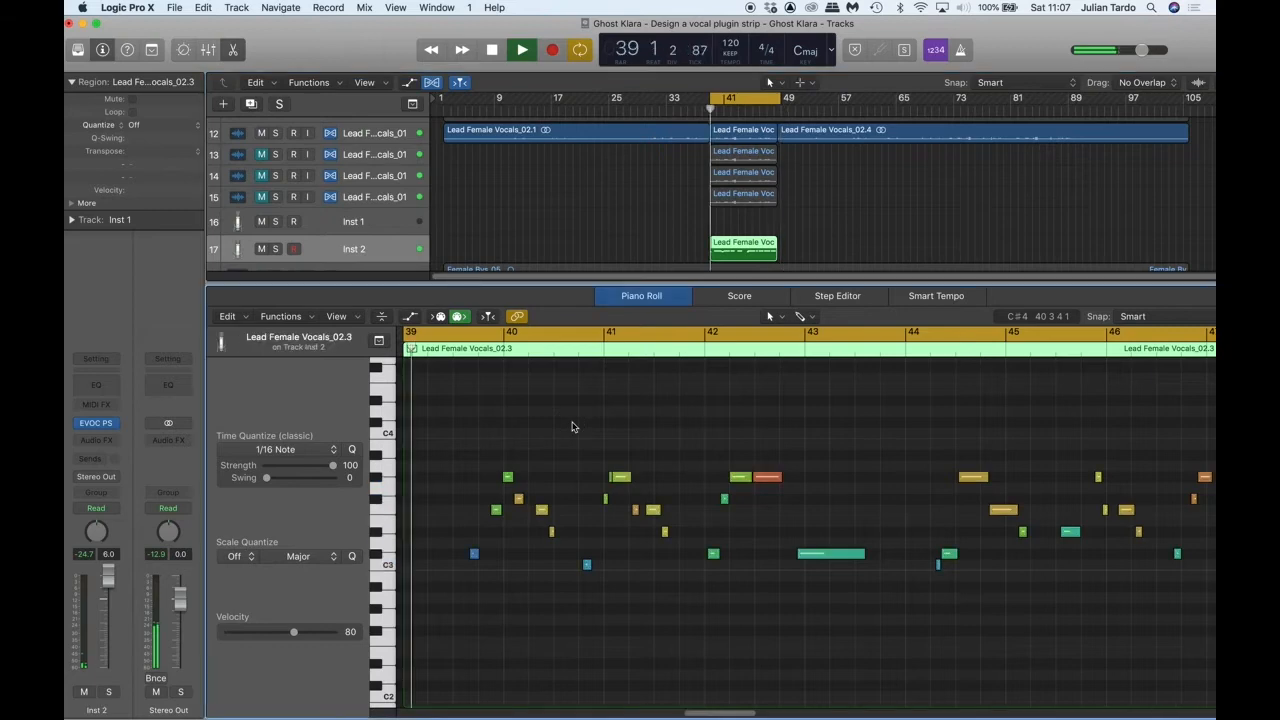
key("super+Left")
key("super+Left")
key("super+Left")
key("super+Left")
scroll(572, 426, "right", 4)
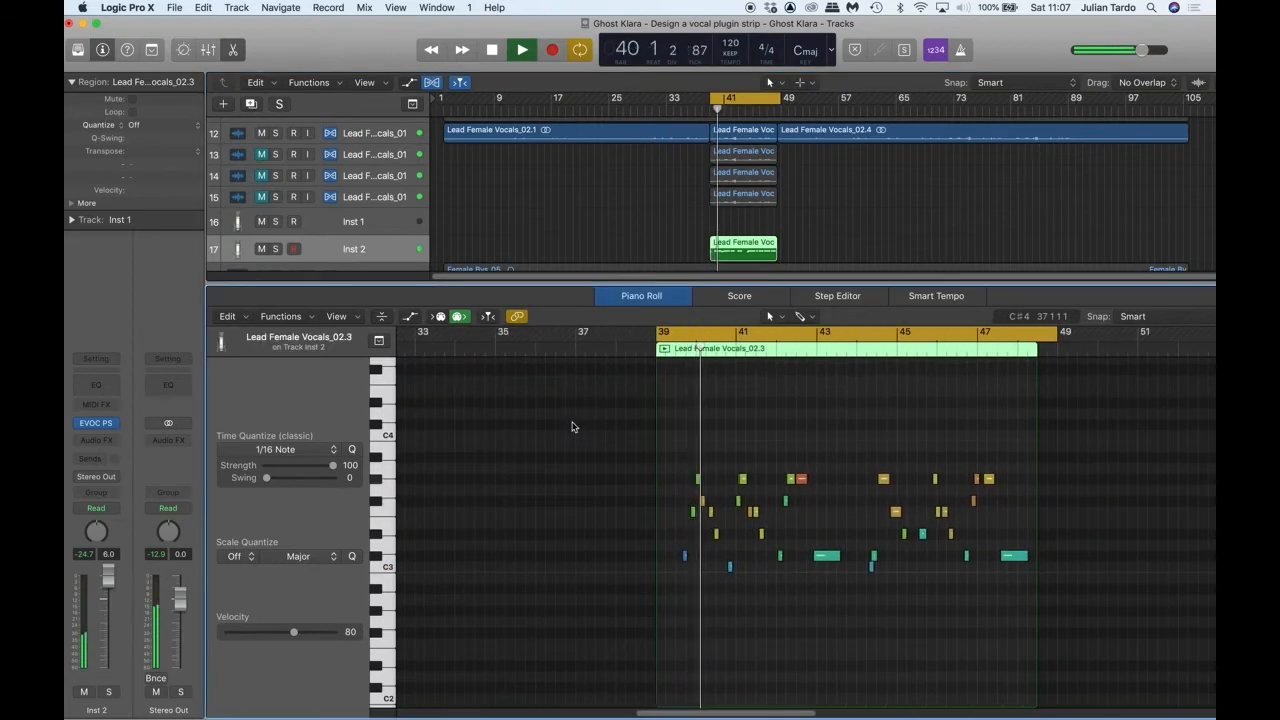
key("super+Right")
key("super+Right")
scroll(572, 426, "right", 4)
scroll(572, 426, "right", 2)
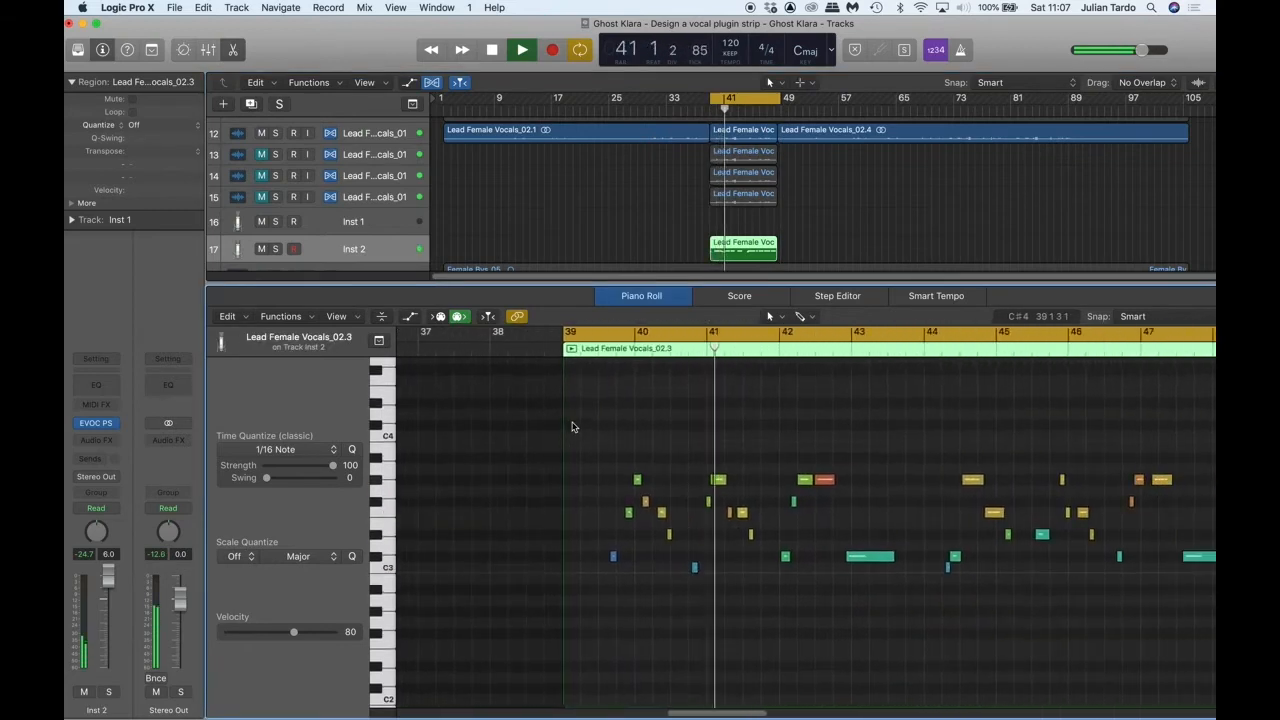
left_click_drag(595, 432, 1005, 638)
key("space")
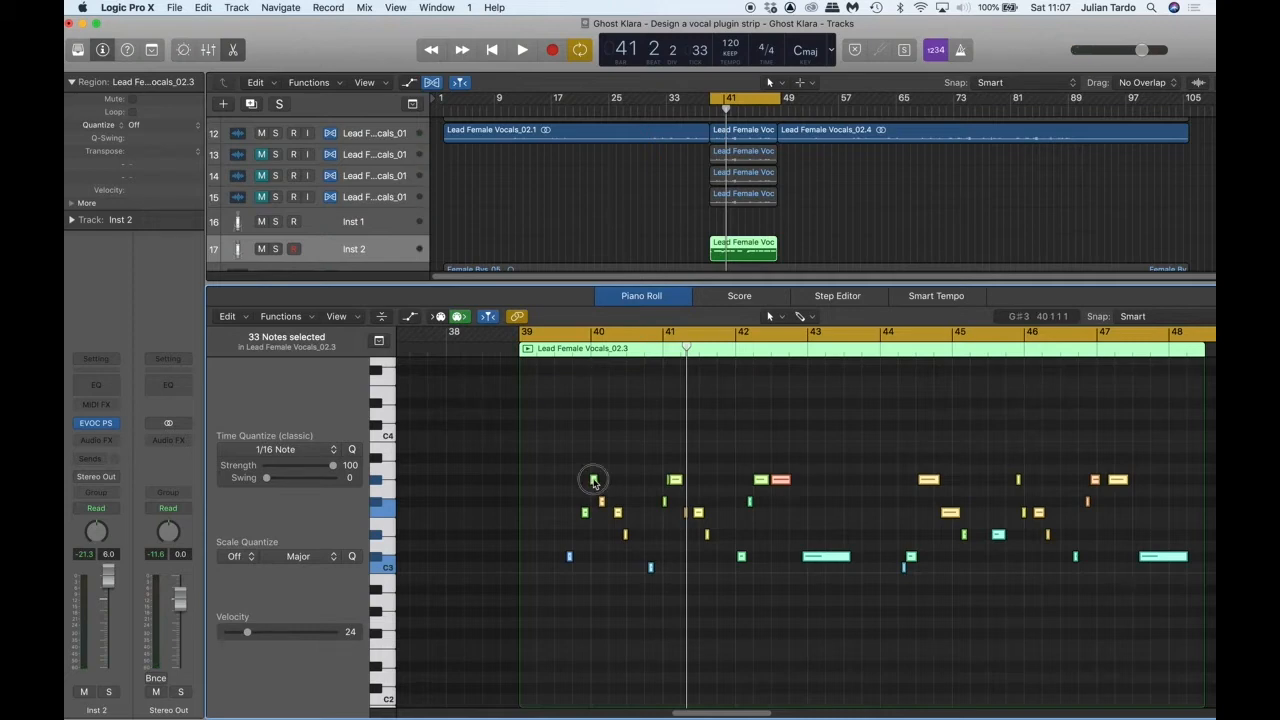
left_click(593, 481)
left_click(568, 347)
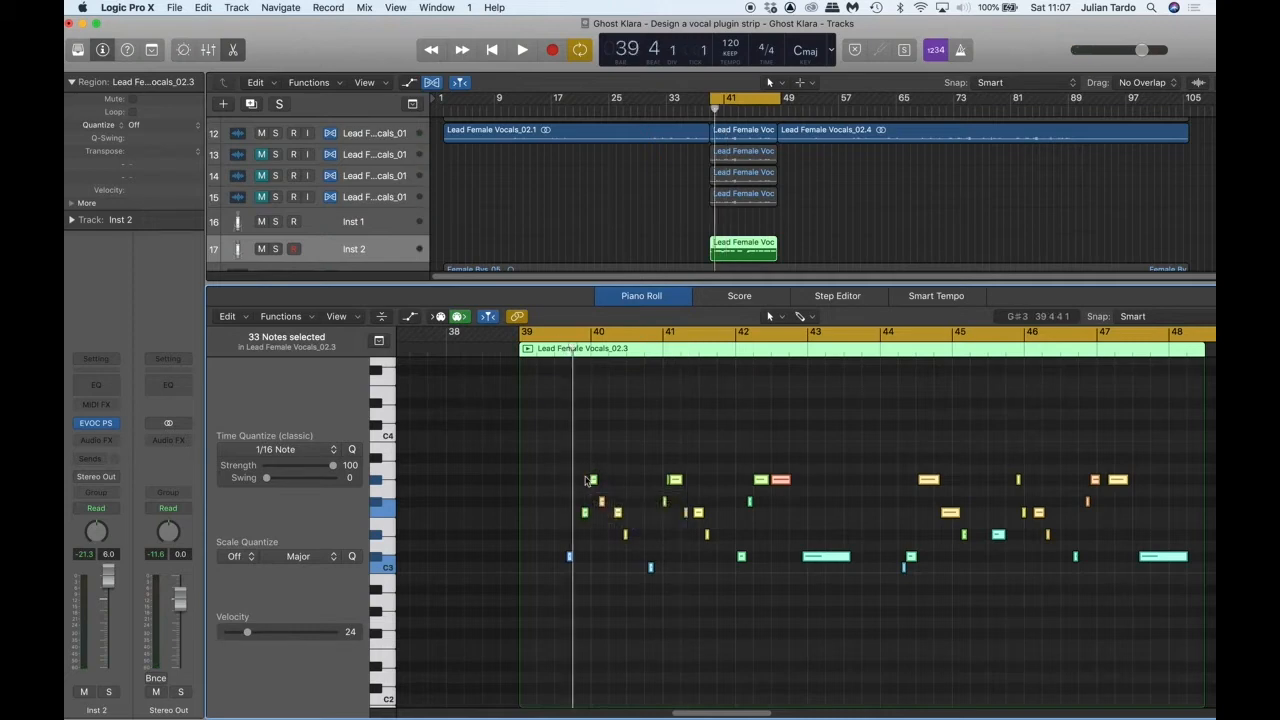
Step: Copy the nine G#3 notes between bars 40 and 48 up to A#3 and audition the harmony
left_click_drag(546, 462, 1130, 482)
key("space")
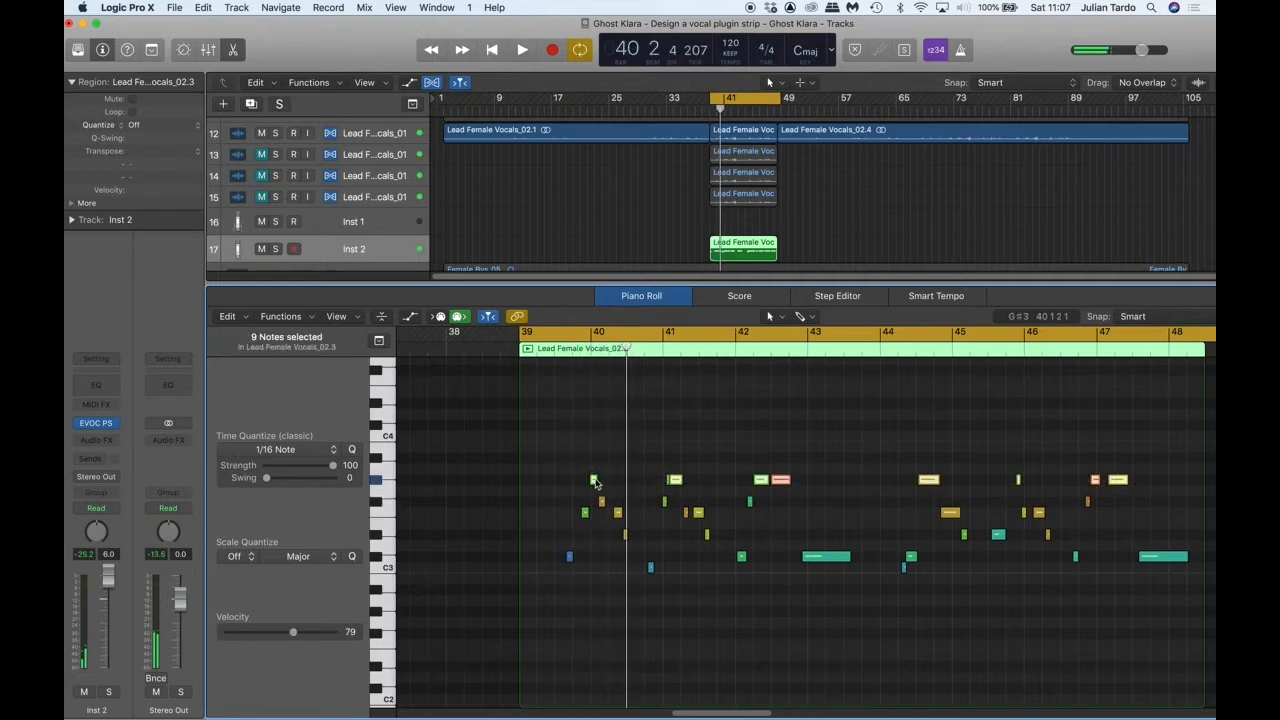
left_click(593, 480)
left_click_drag(593, 480, 595, 464)
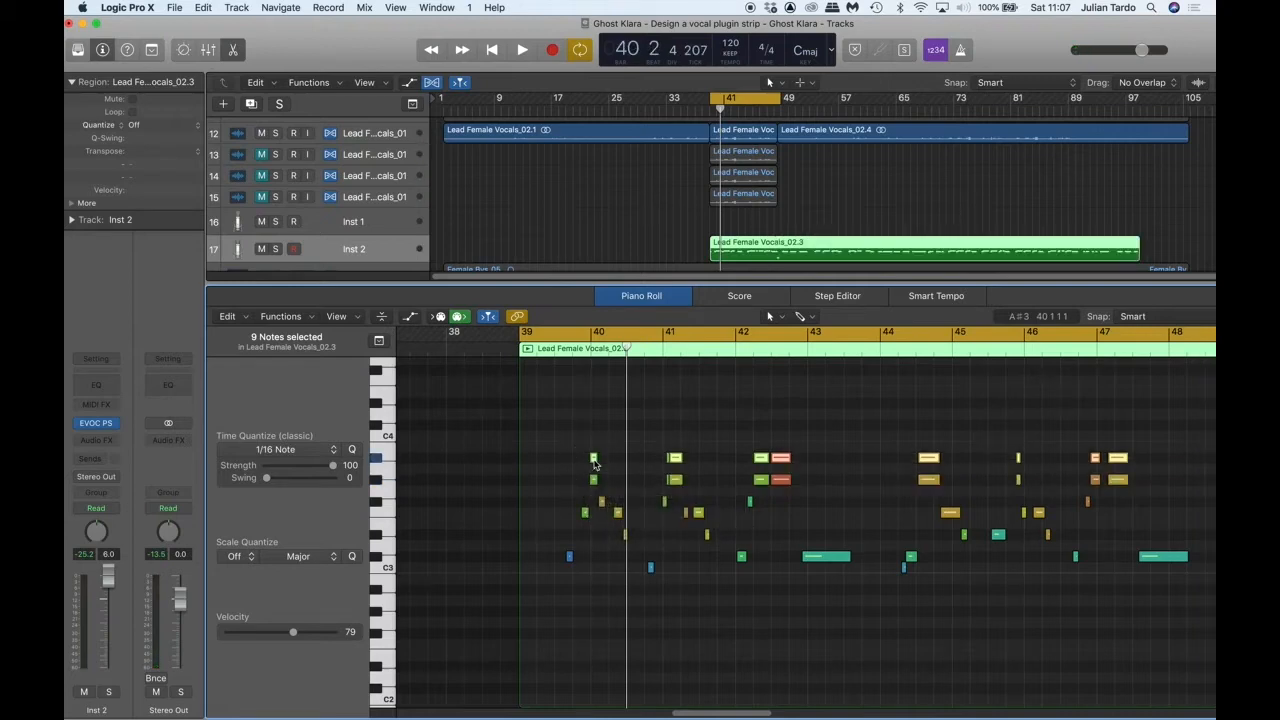
key("space")
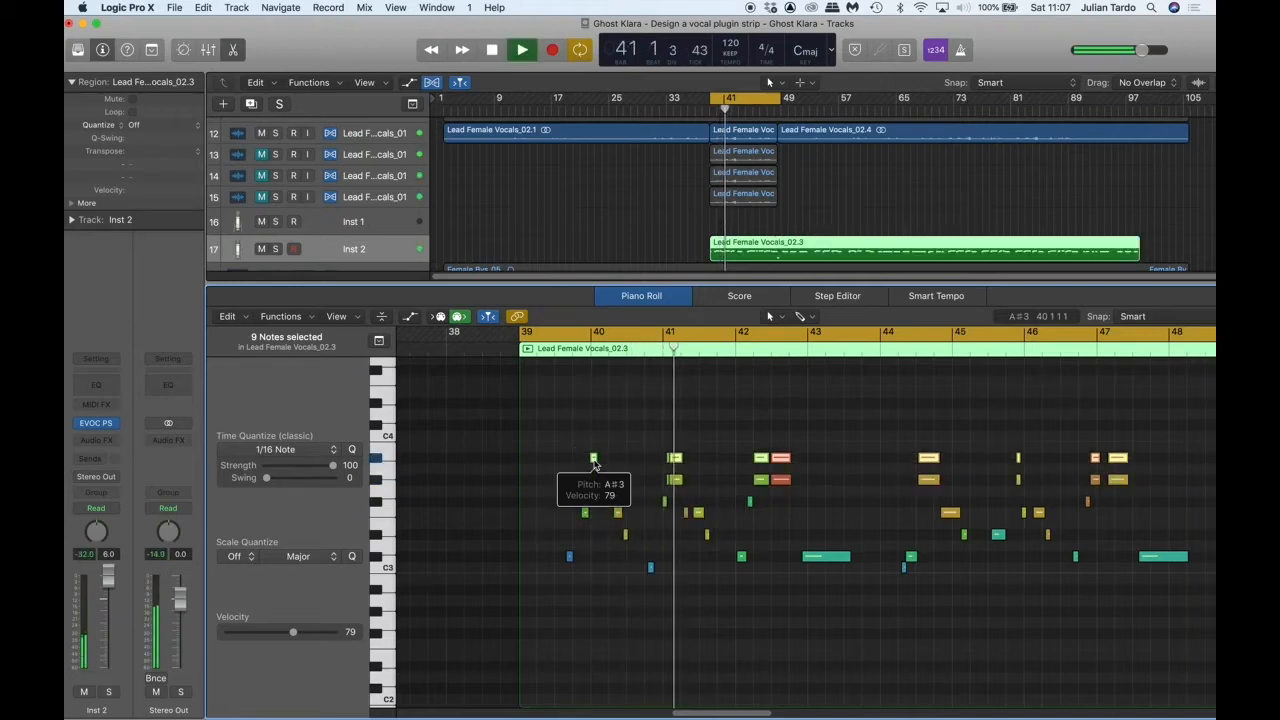
Step: Move the nine copied A#3 notes up to C4 and play the harmony from just before bar 40
left_click_drag(594, 460, 596, 441)
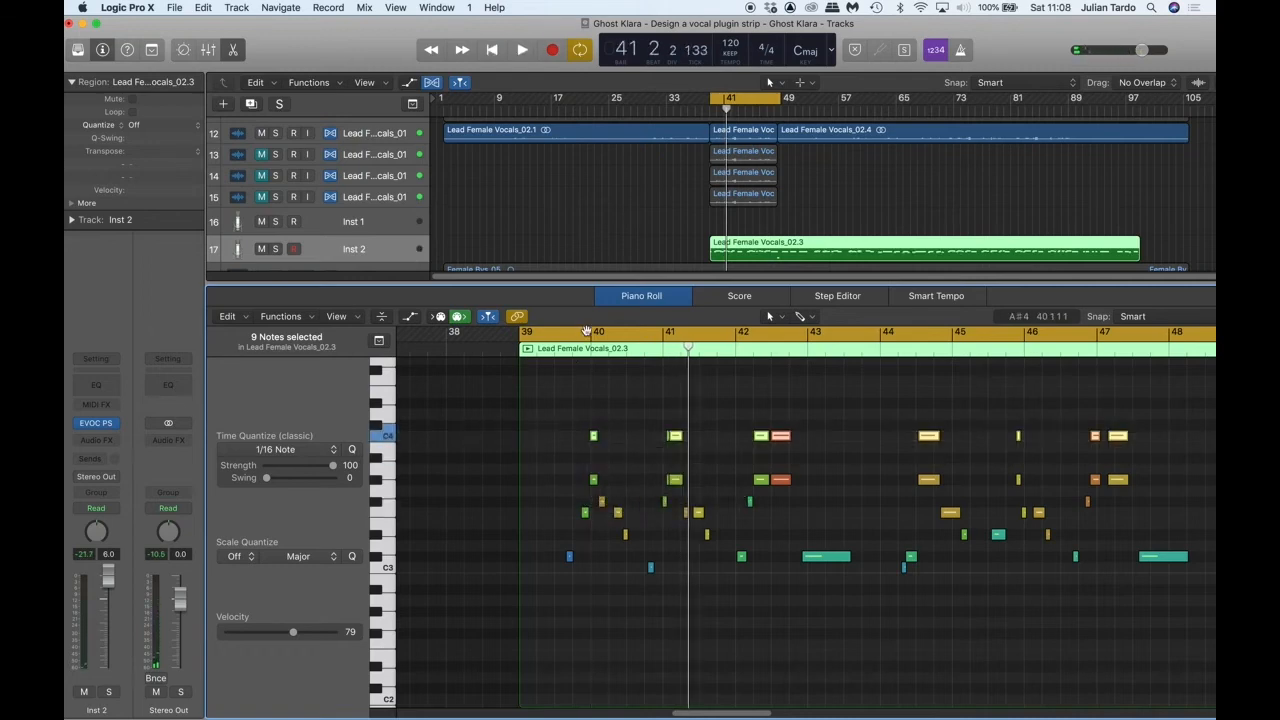
left_click(586, 331)
key("space")
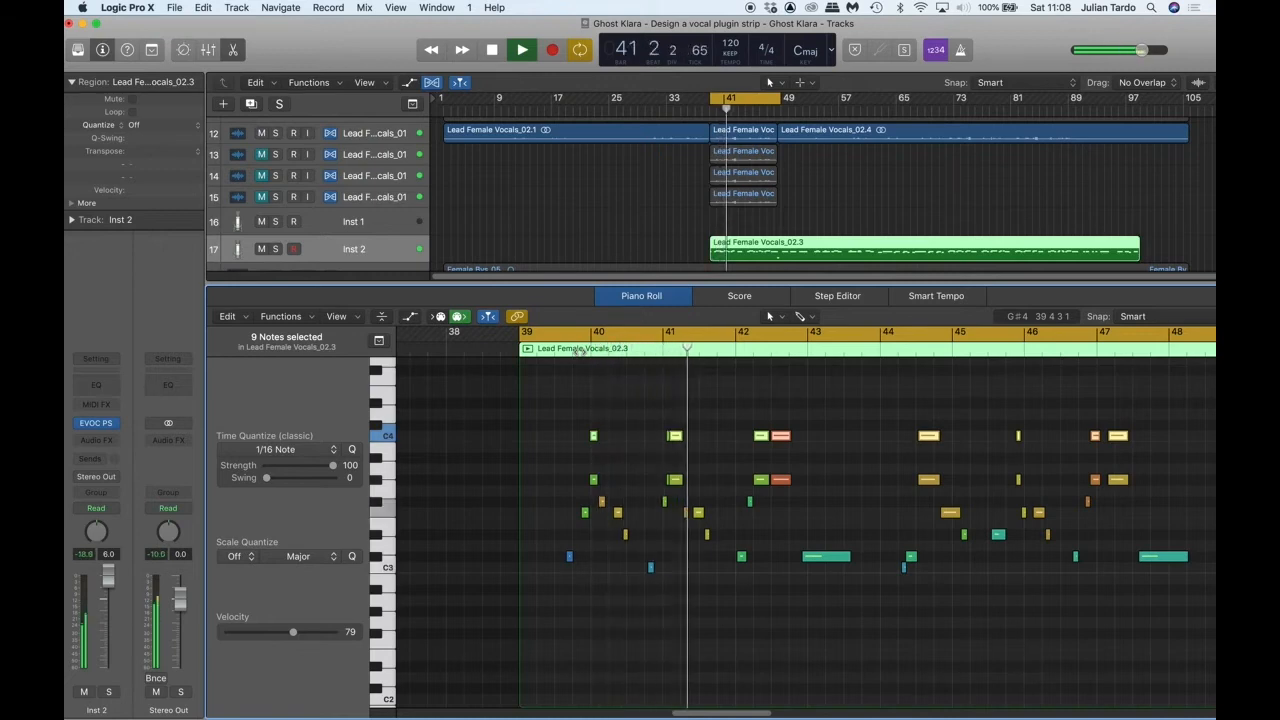
key("space")
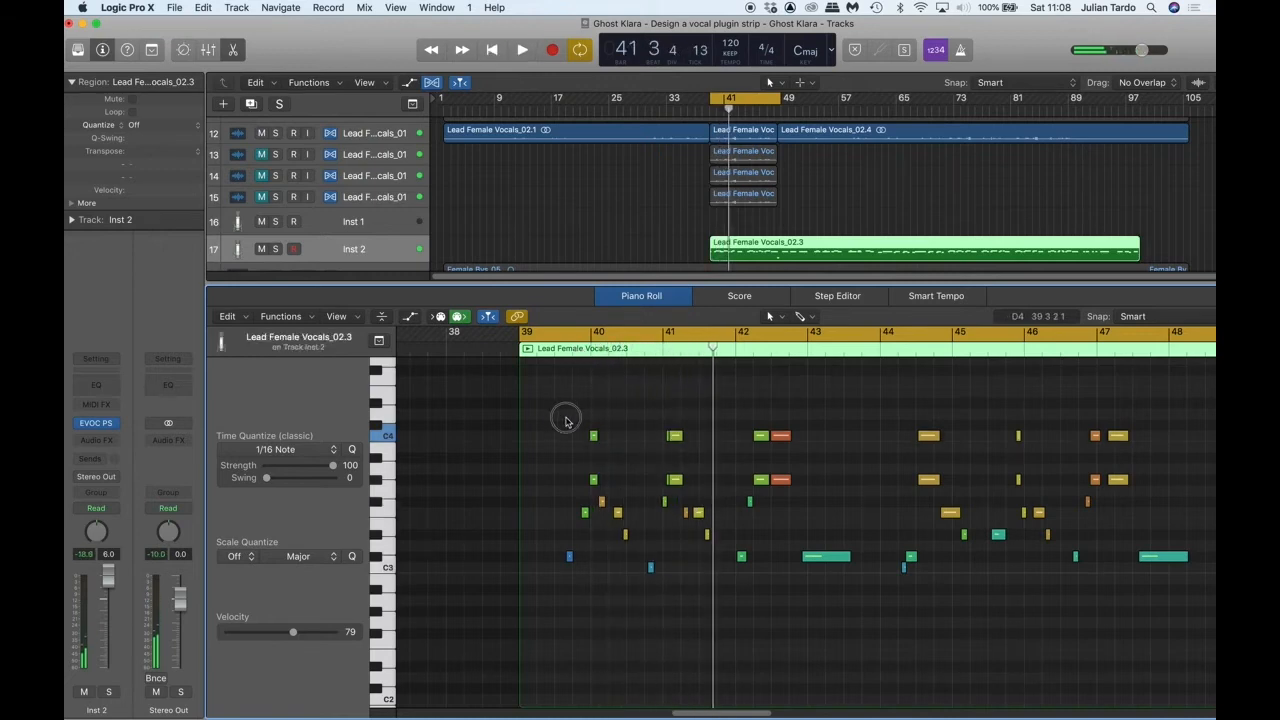
Step: Lengthen the G#3 and C4 note pair at bar 40 and play the phrase from bar 39 beat 4
left_click_drag(565, 420, 603, 488)
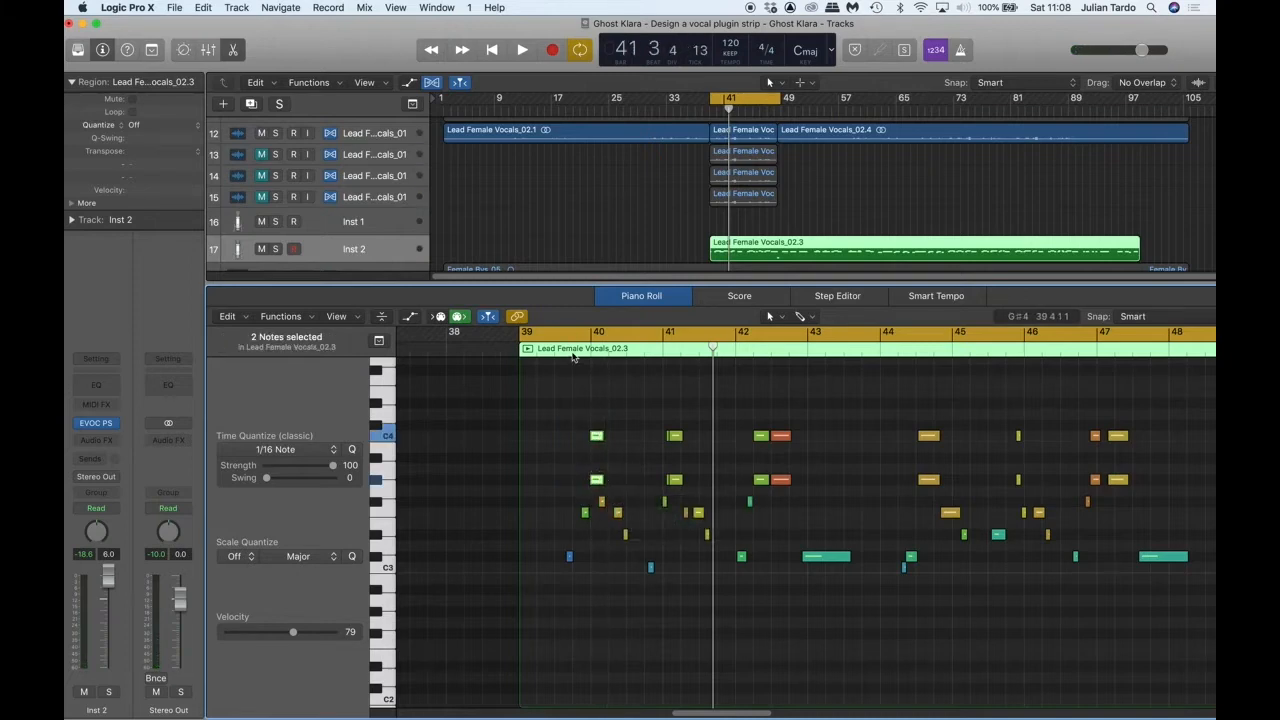
double_click(573, 350)
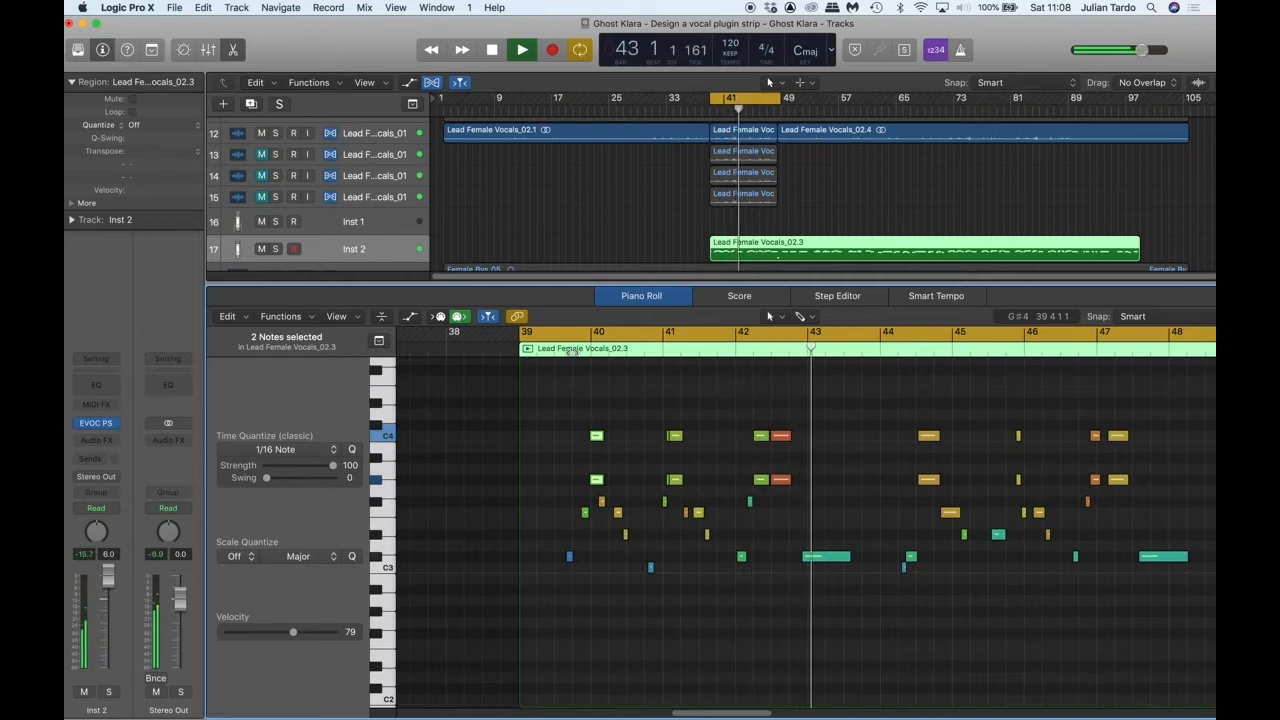
key("space")
Step: Copy the last G#3 and C4 note pair of bar 42 to bar 43, delete the C4 copy, and play from bar 42
left_click_drag(767, 400, 795, 468)
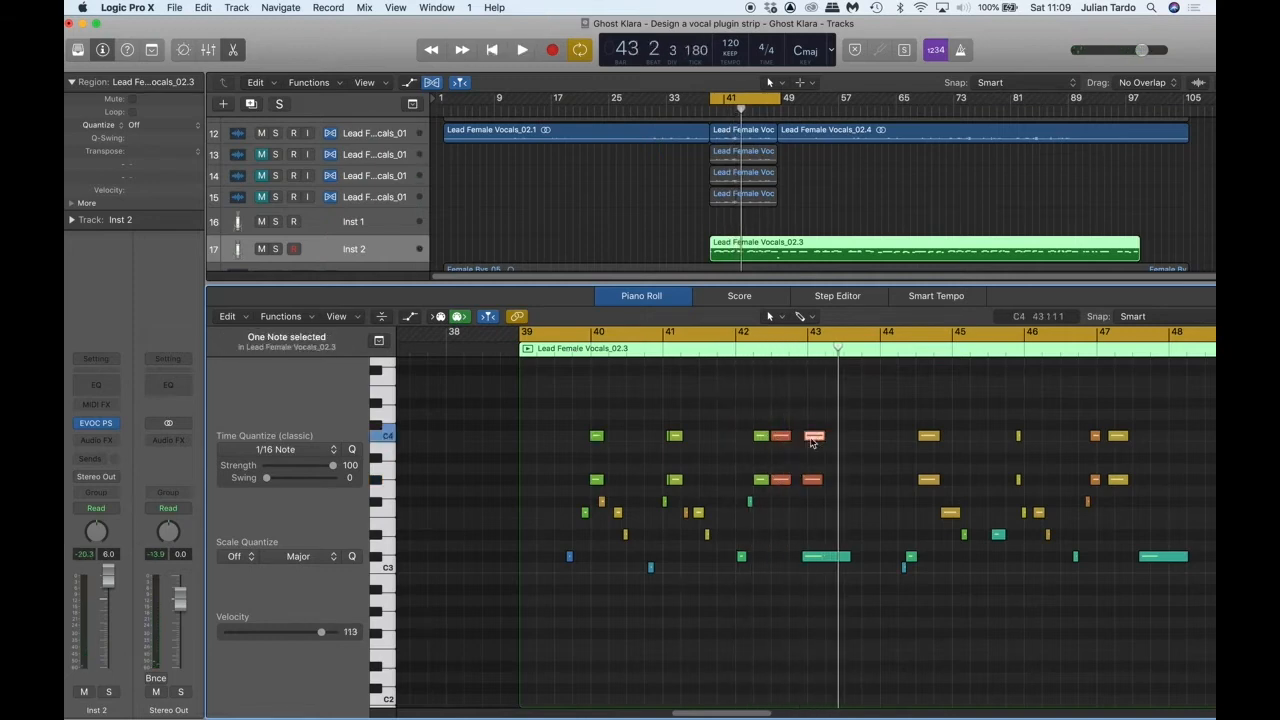
key("Delete")
left_click(738, 350)
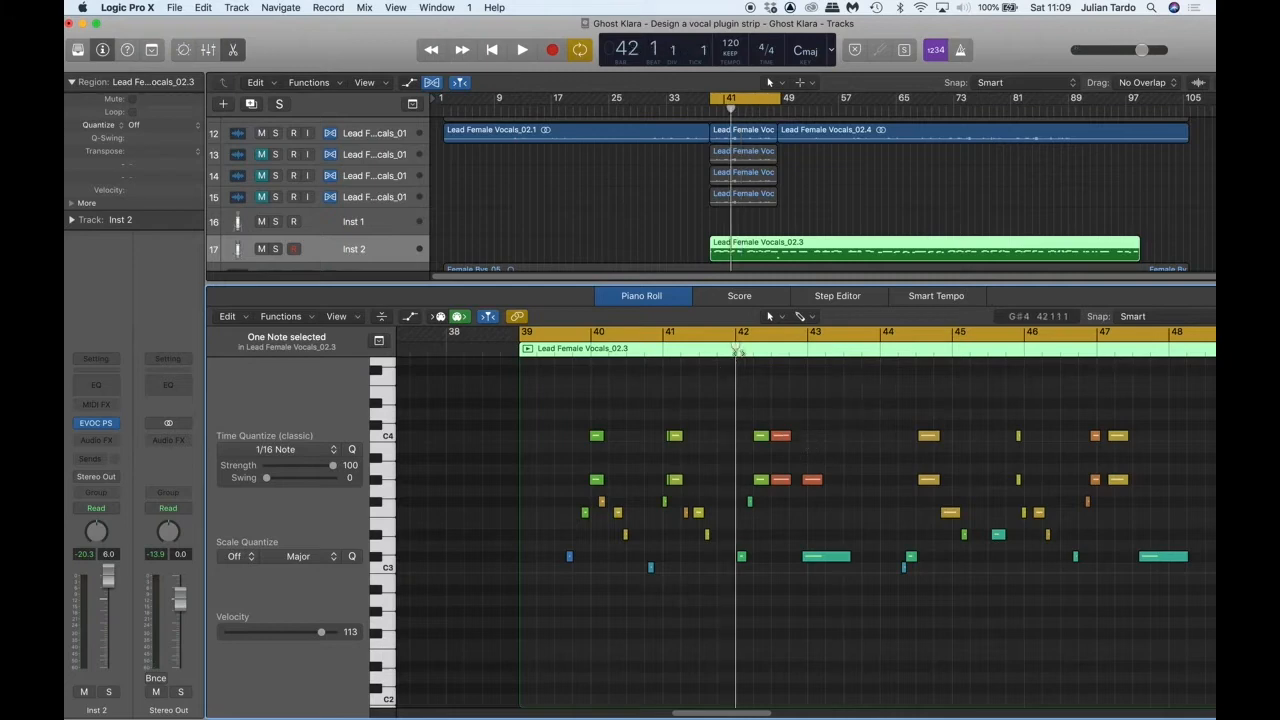
key("space")
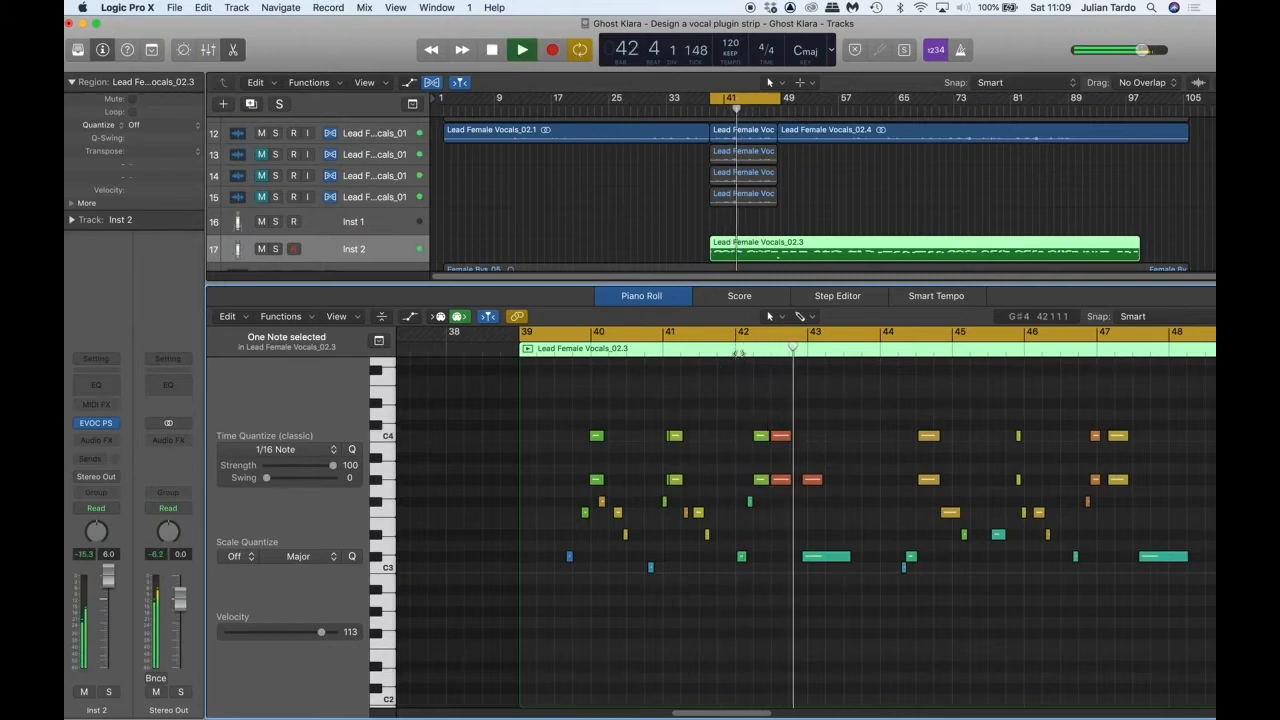
key("space")
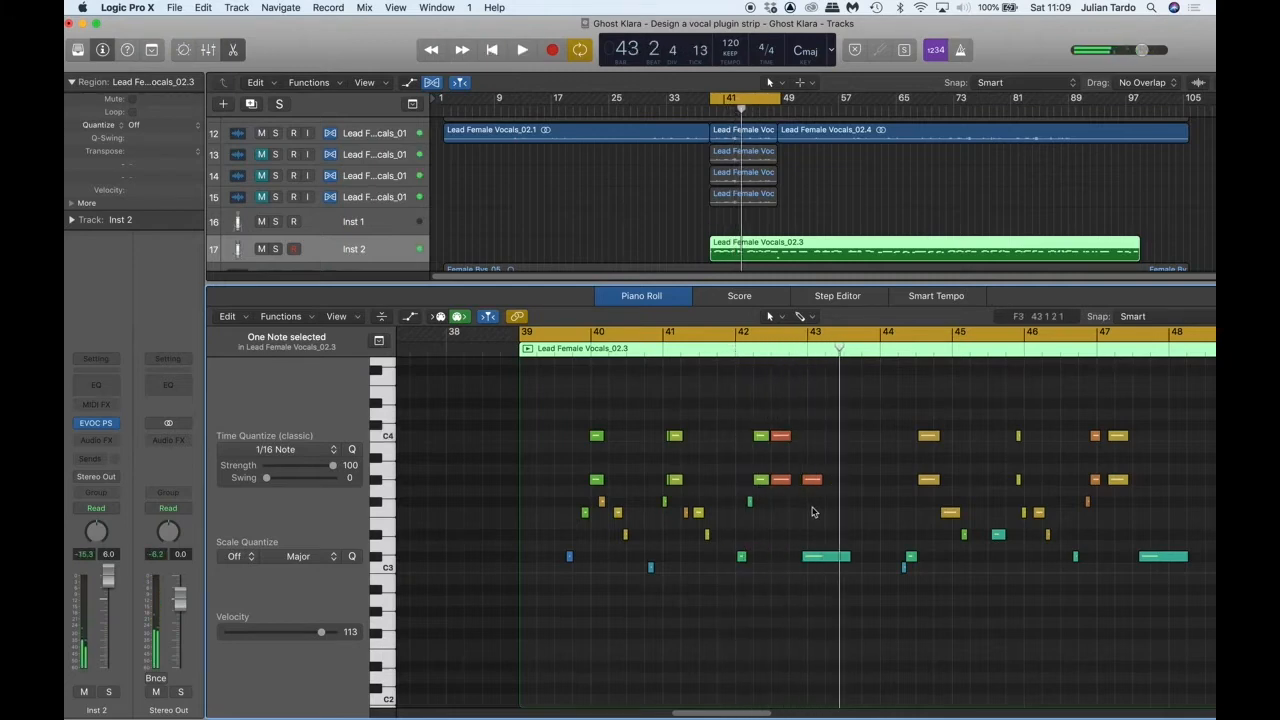
Step: Lengthen the G#3 note at bar 43 to nearly match the long note below it and audition it
left_click_drag(819, 484, 845, 484)
double_click(748, 350)
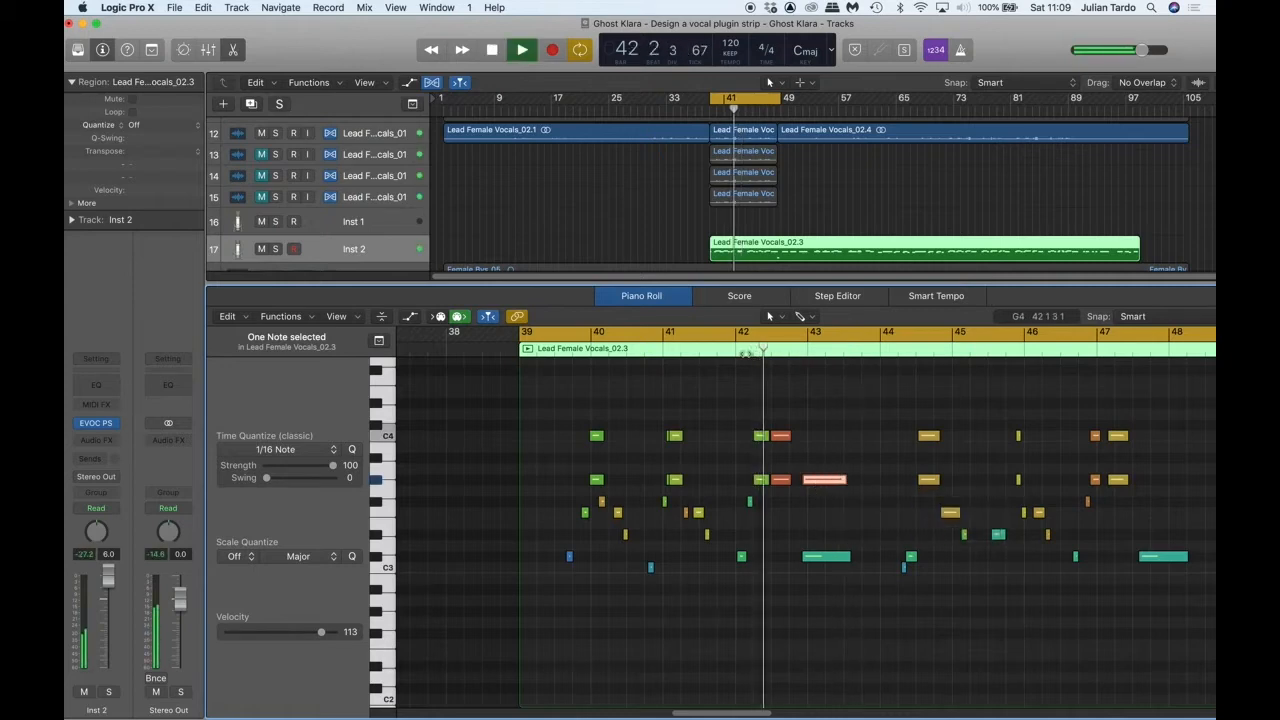
key("space")
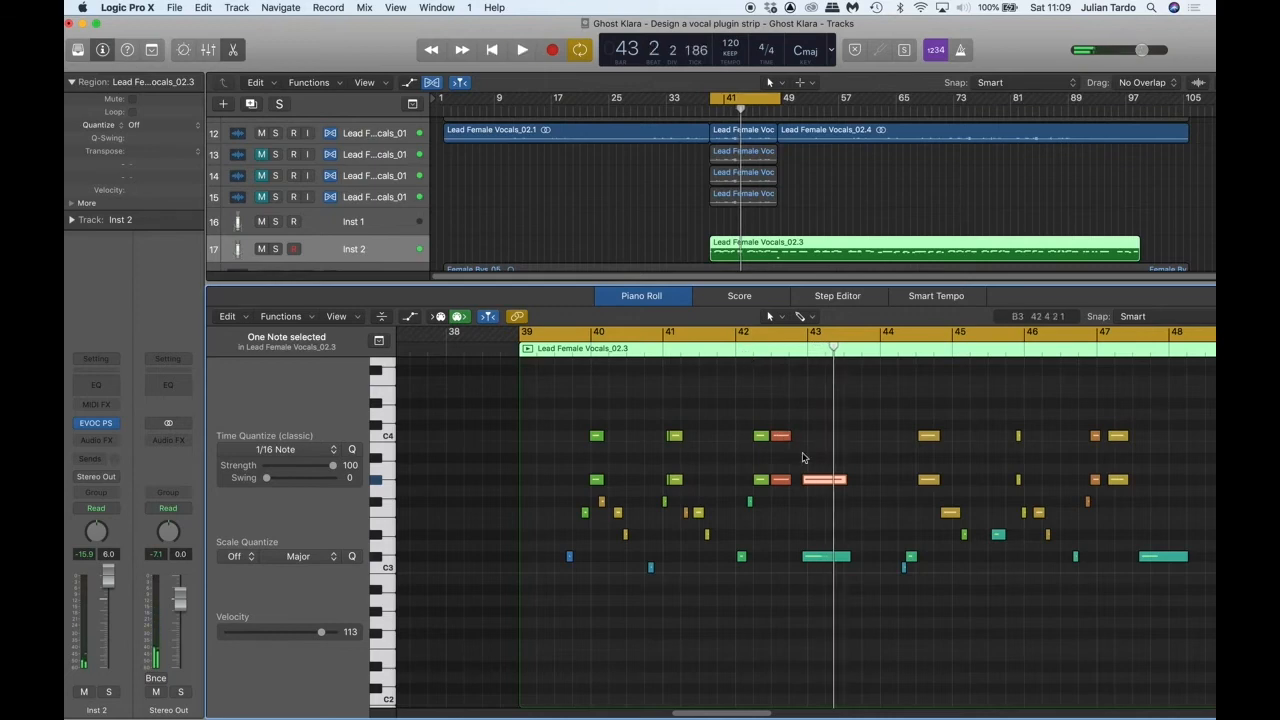
Step: Move the lengthened G#3 note at bar 43 up to C#4 and play the passage from bar 42
left_click_drag(822, 479, 821, 432)
double_click(771, 349)
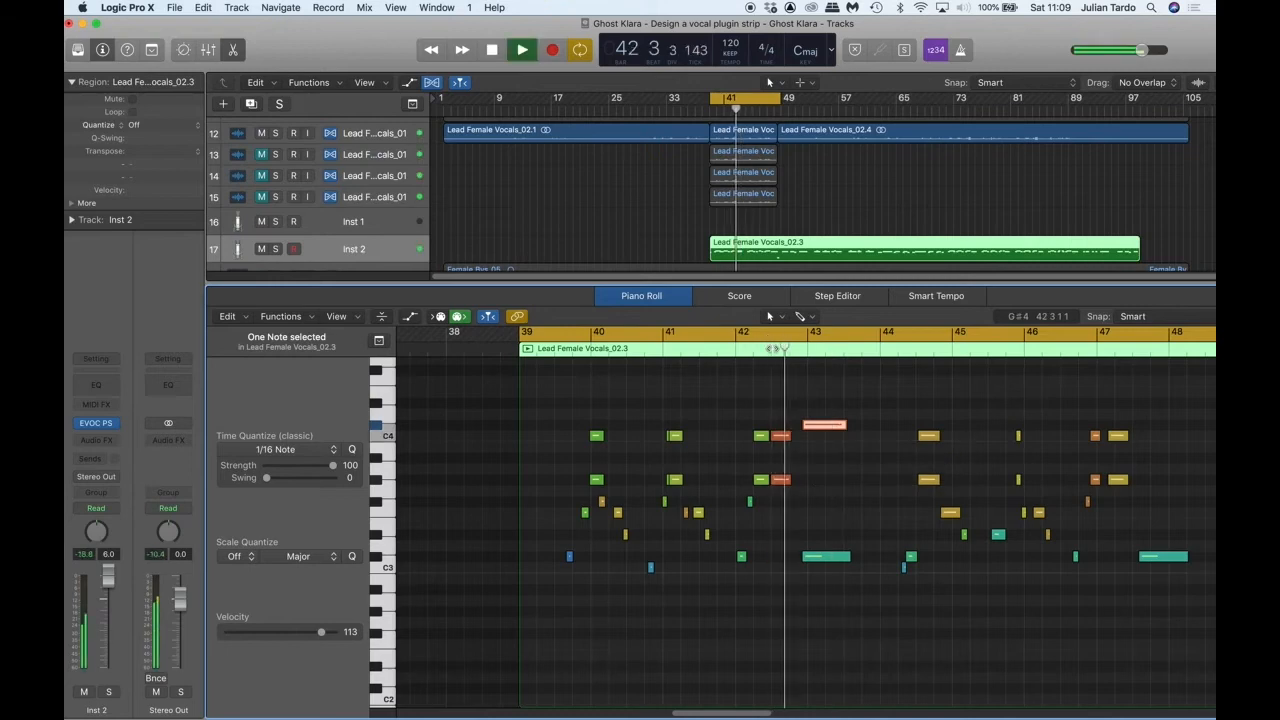
key("space")
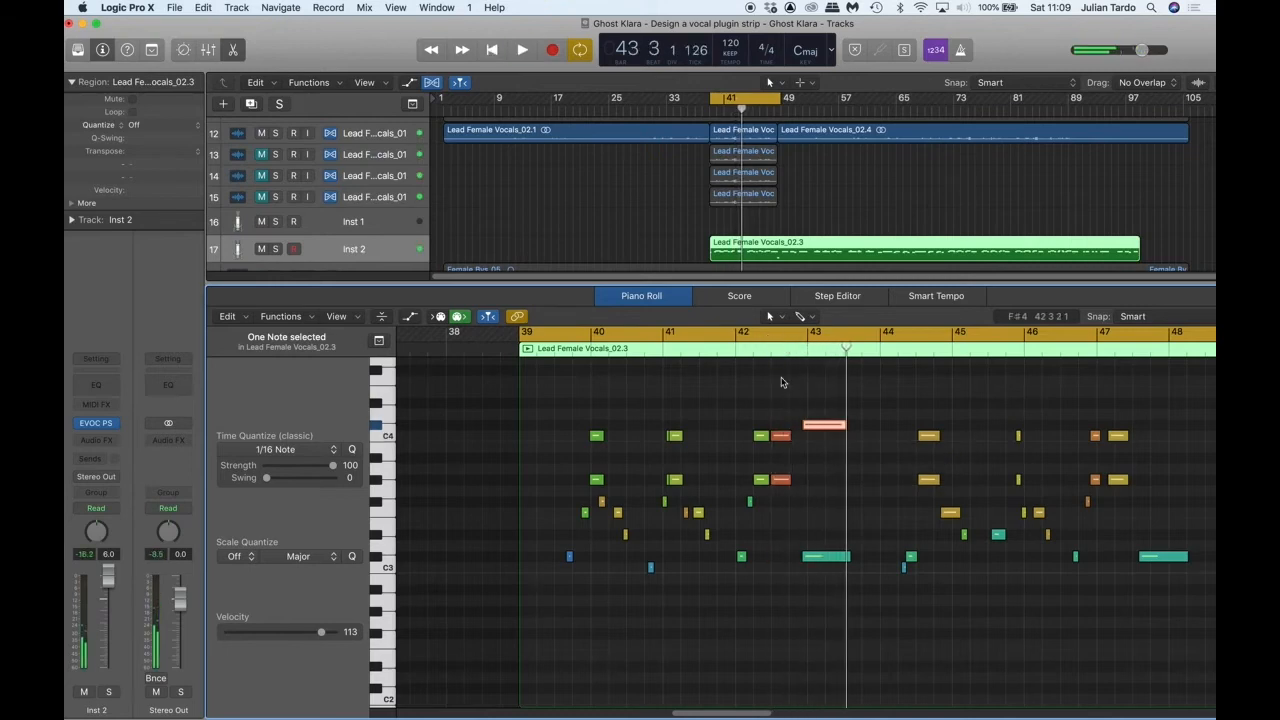
double_click(737, 349)
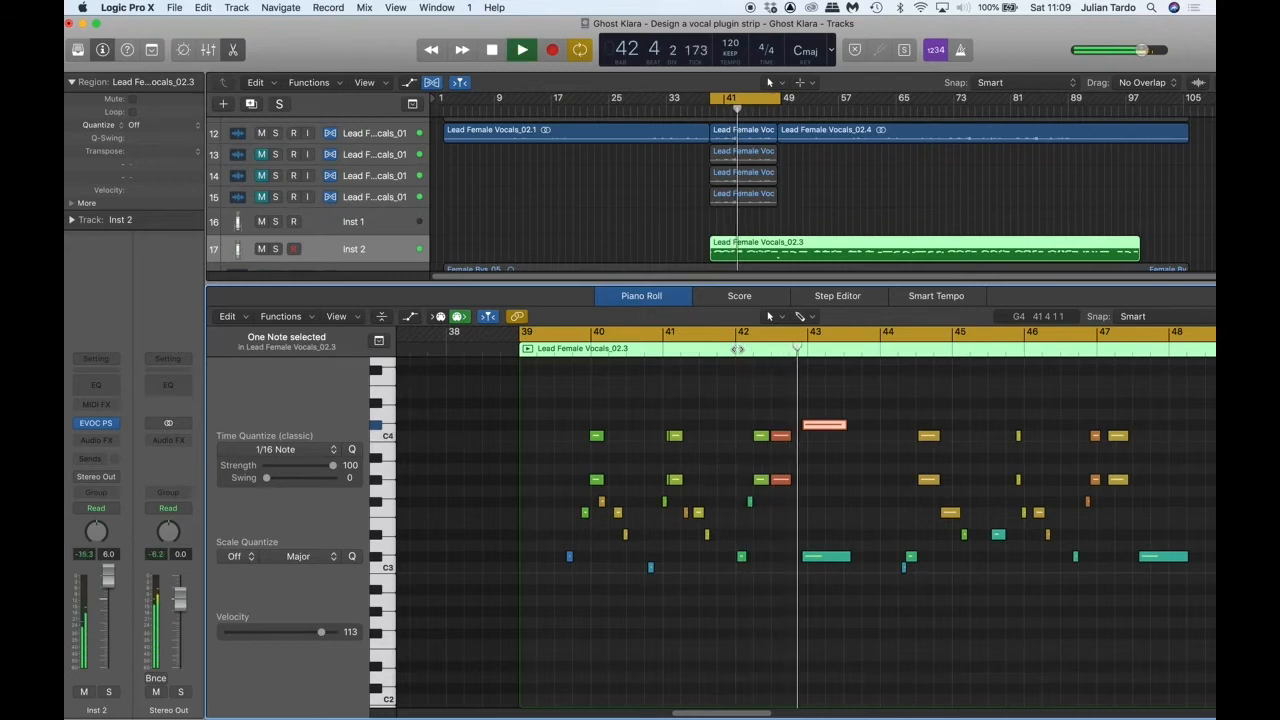
key("space")
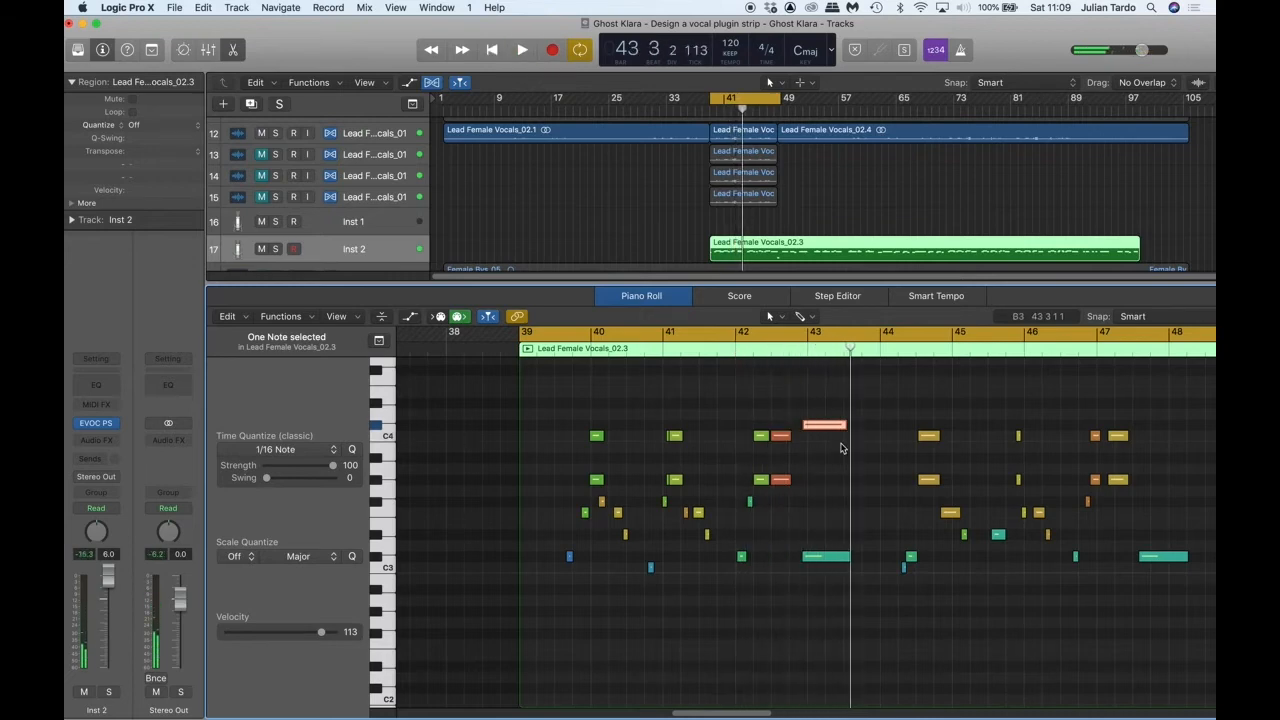
Step: Raise the C#4 note's velocity at bar 43 to 126 with the Velocity tool and audition it
mouse_move(831, 430)
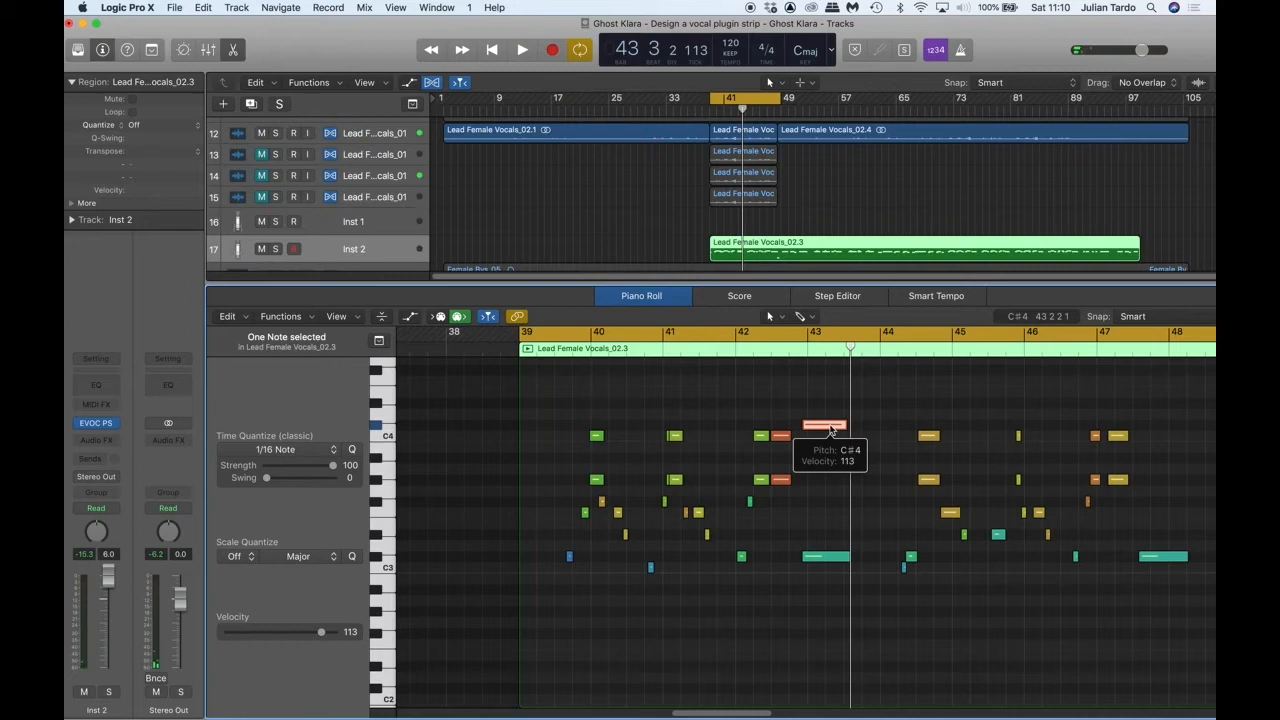
left_click(800, 316)
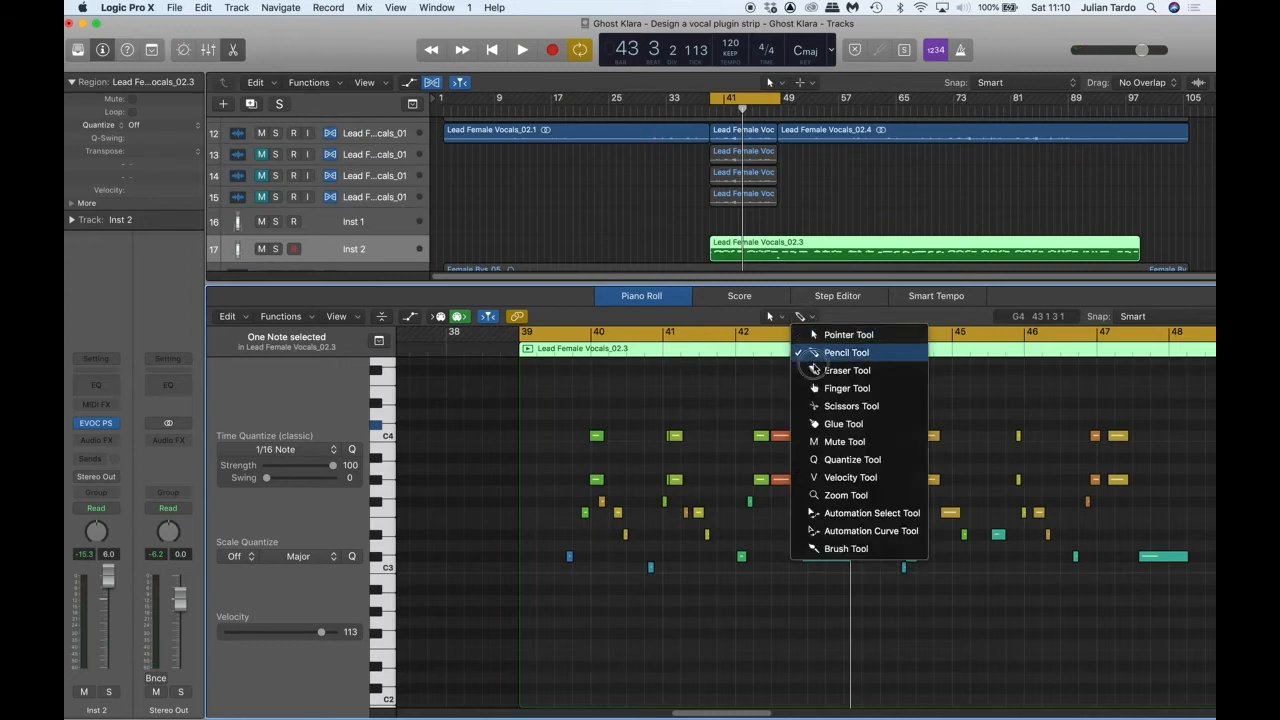
left_click(830, 477)
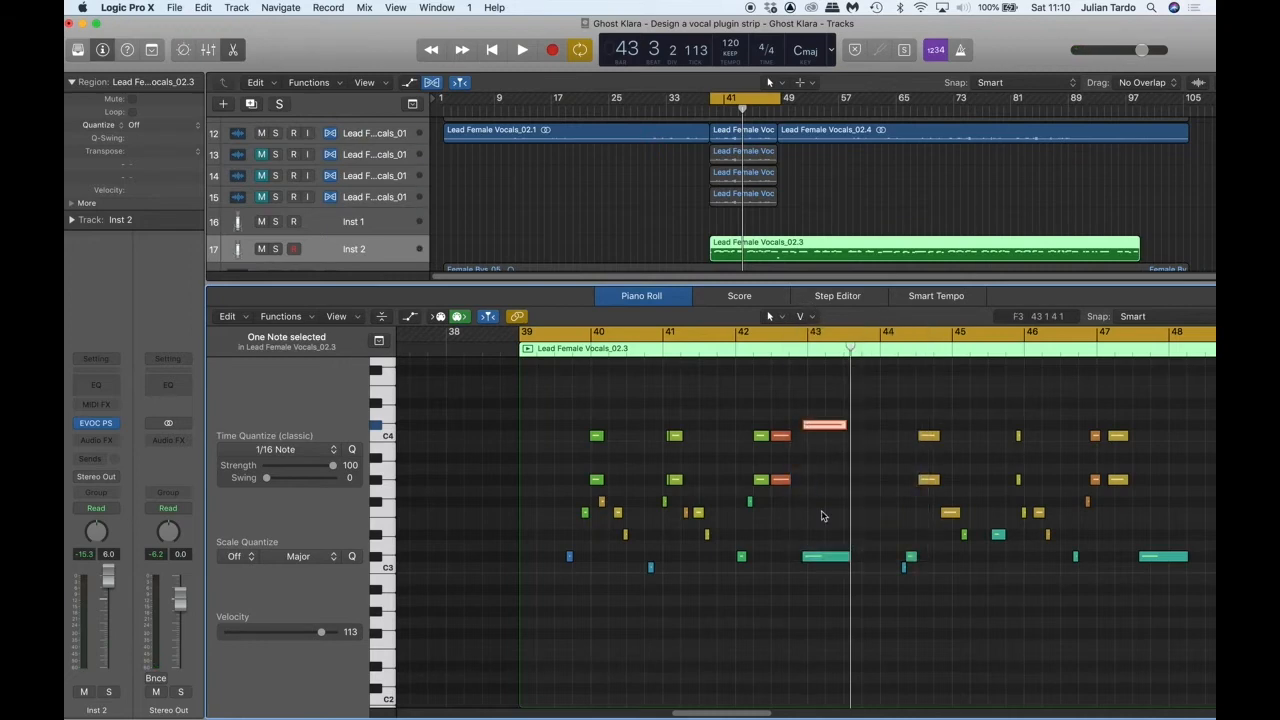
left_click_drag(829, 424, 830, 409)
left_click(751, 354)
key("space")
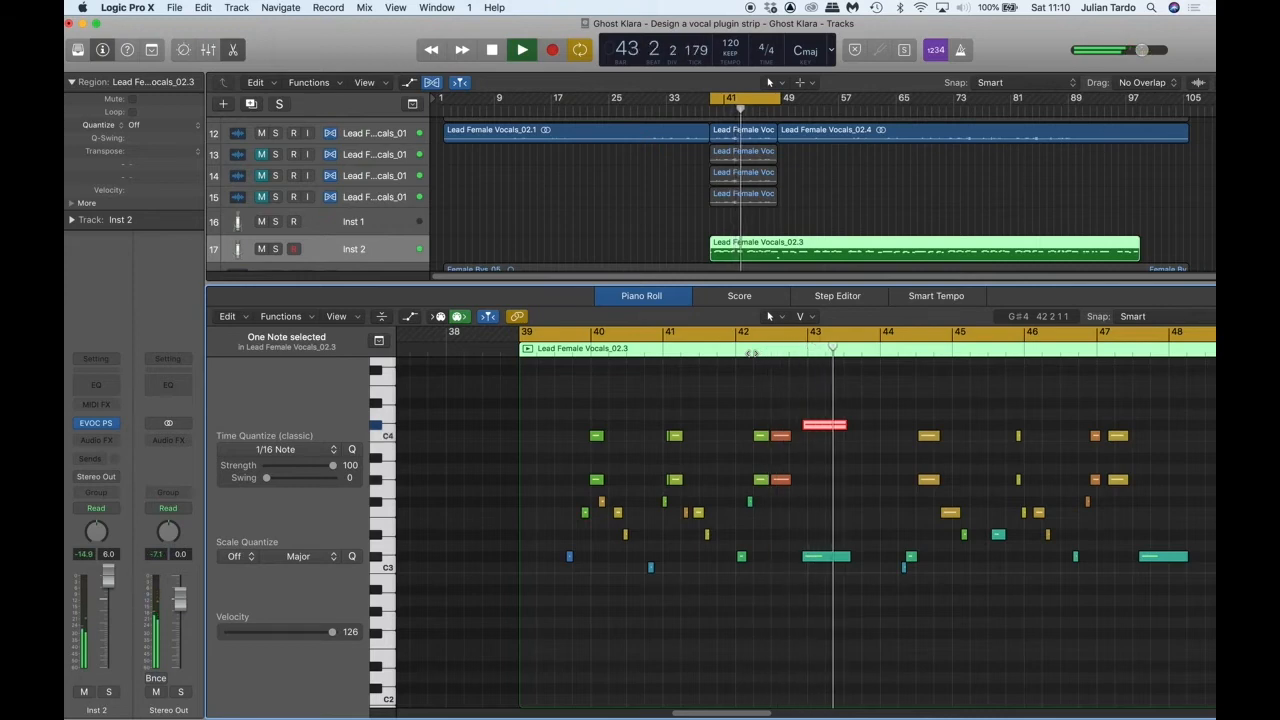
key("space")
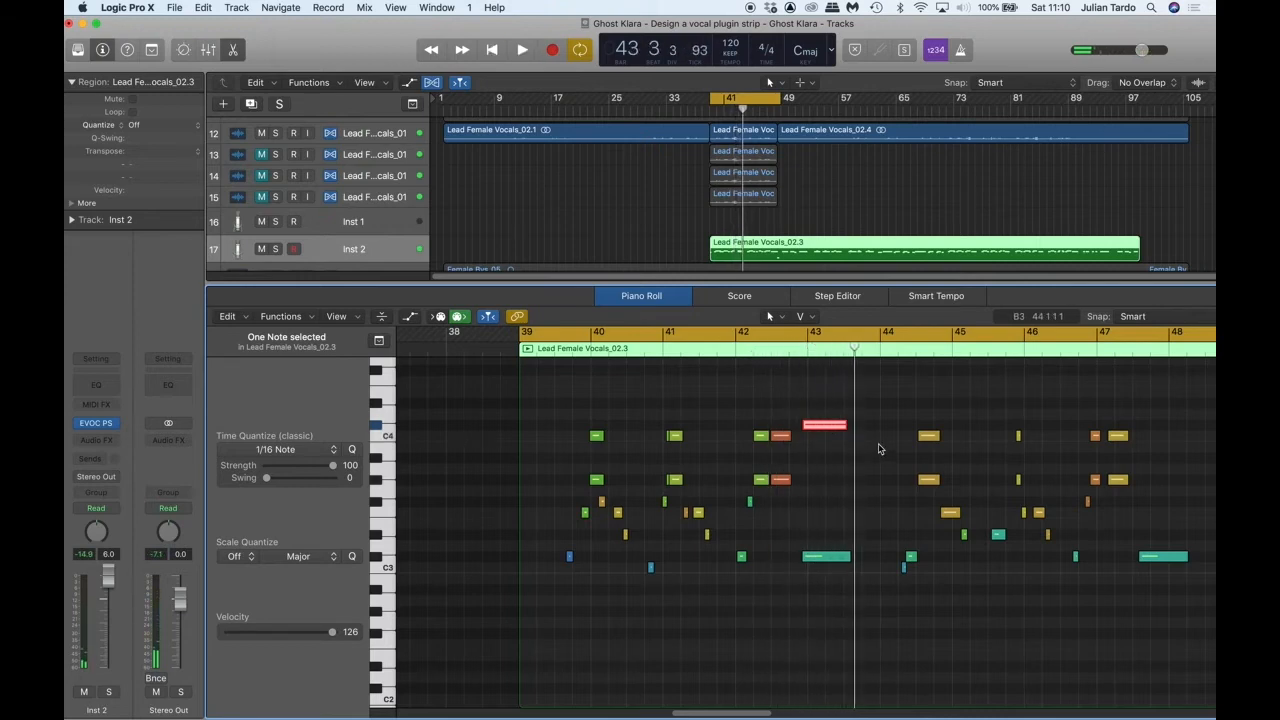
Step: Play on to bar 46, lengthen the short G#3 and C4 note pair just before it, and set the playhead to bar 45 beat 3
key("space")
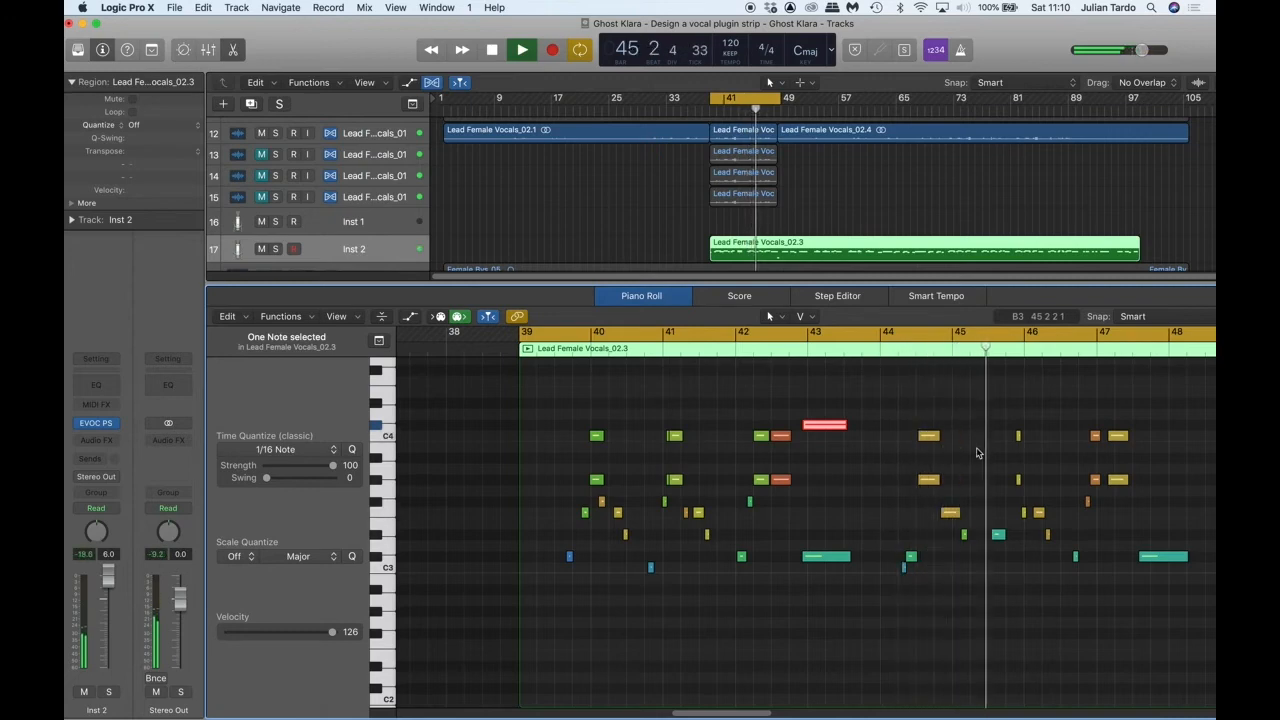
key("space")
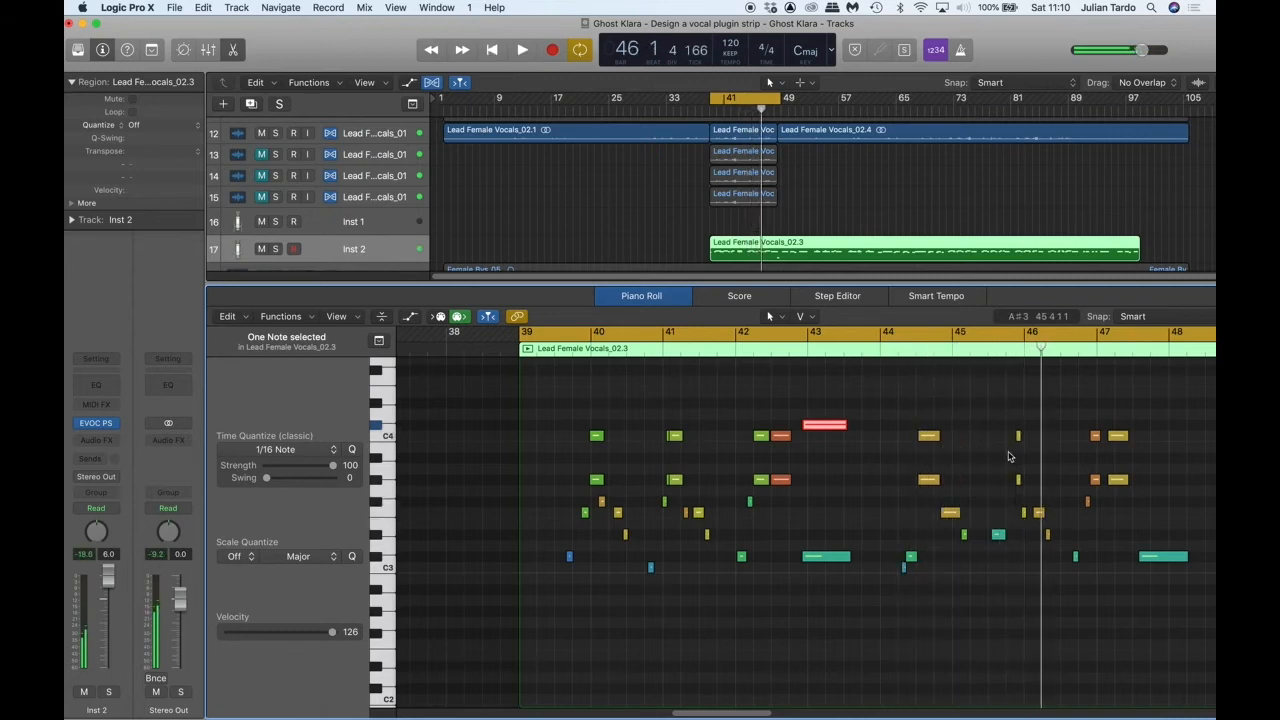
left_click_drag(1005, 419, 1040, 481)
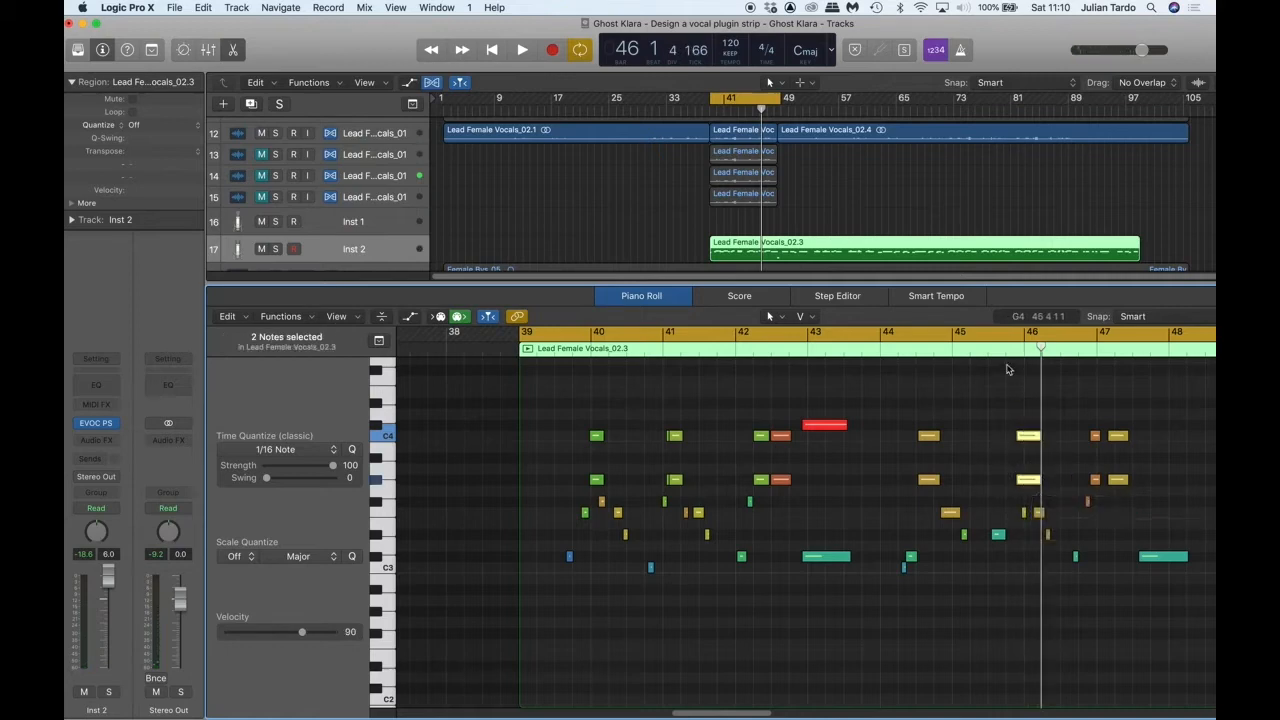
left_click(998, 337)
left_click(990, 349)
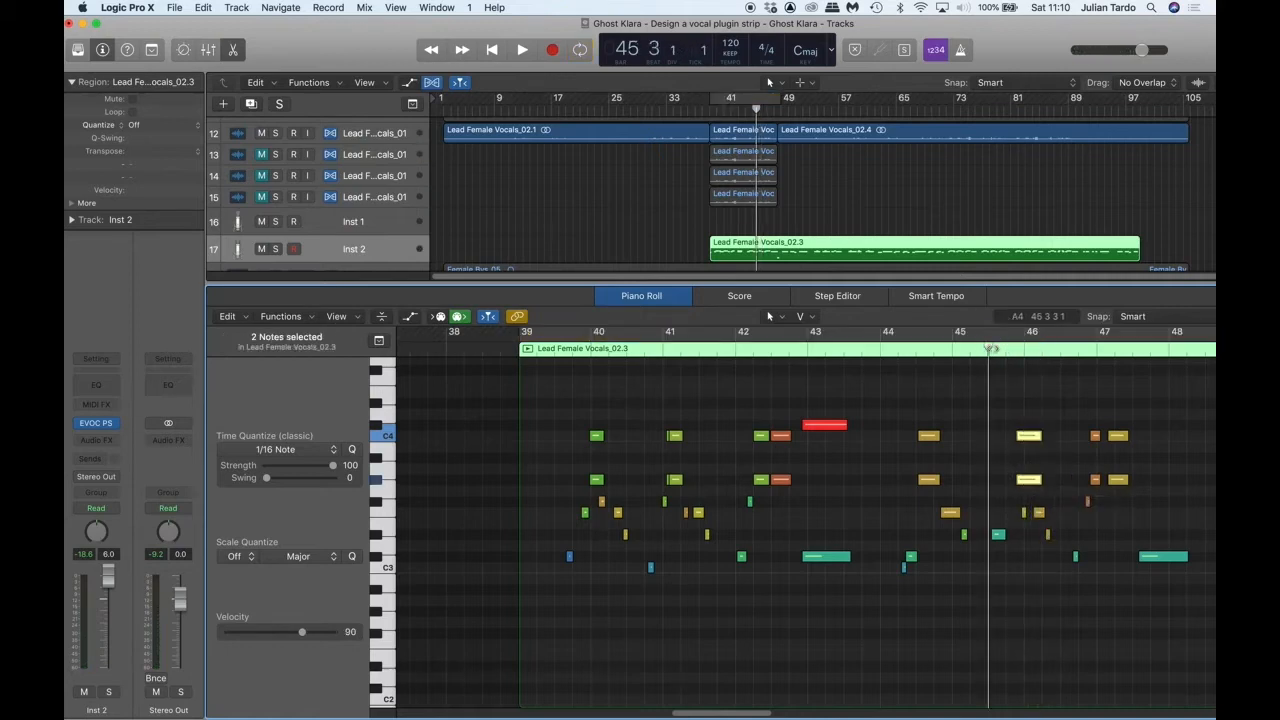
Step: Audition the lengthened notes up to bar 48, and turn on the cycle over bars 39 to 49 while playing from bar 38
key("space")
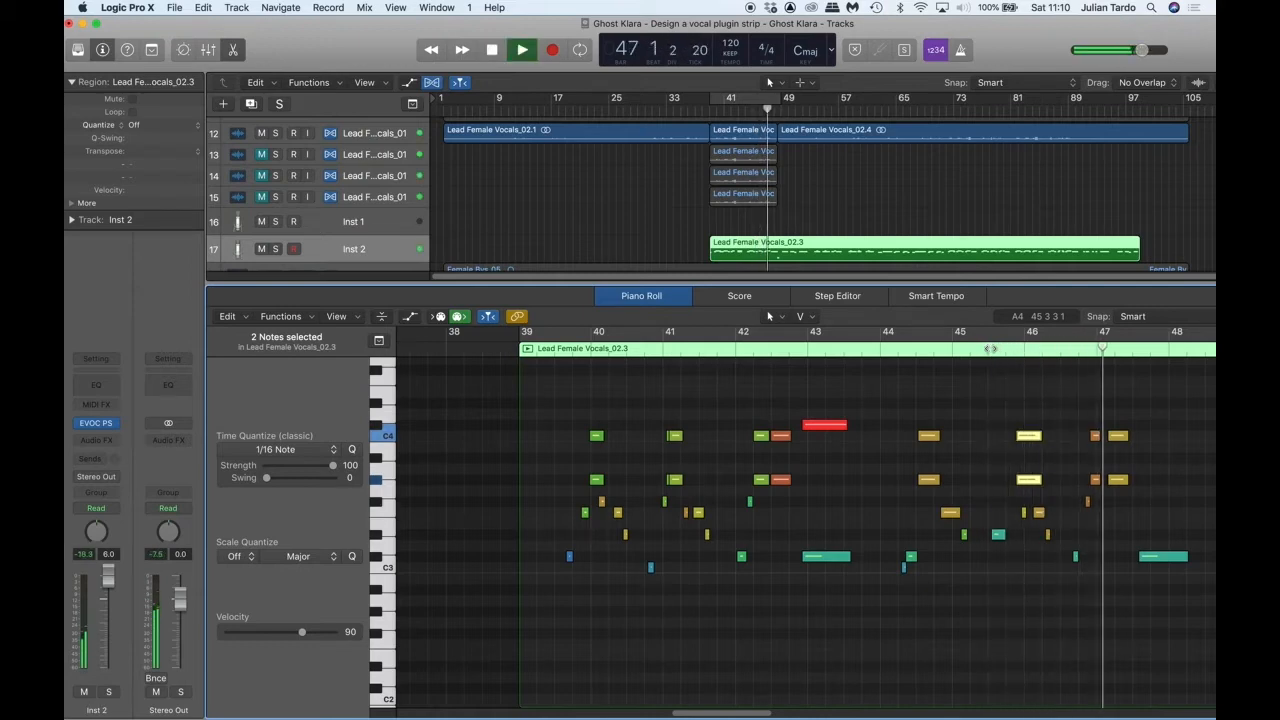
key("space")
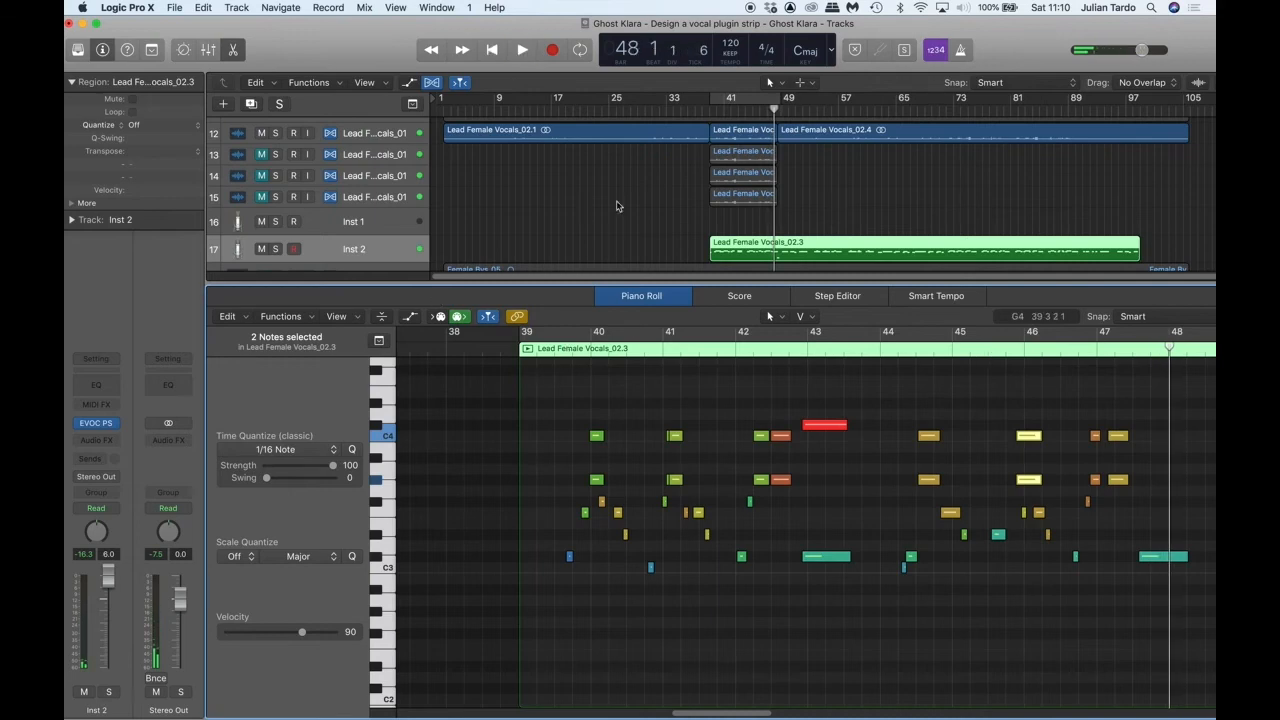
left_click(703, 111)
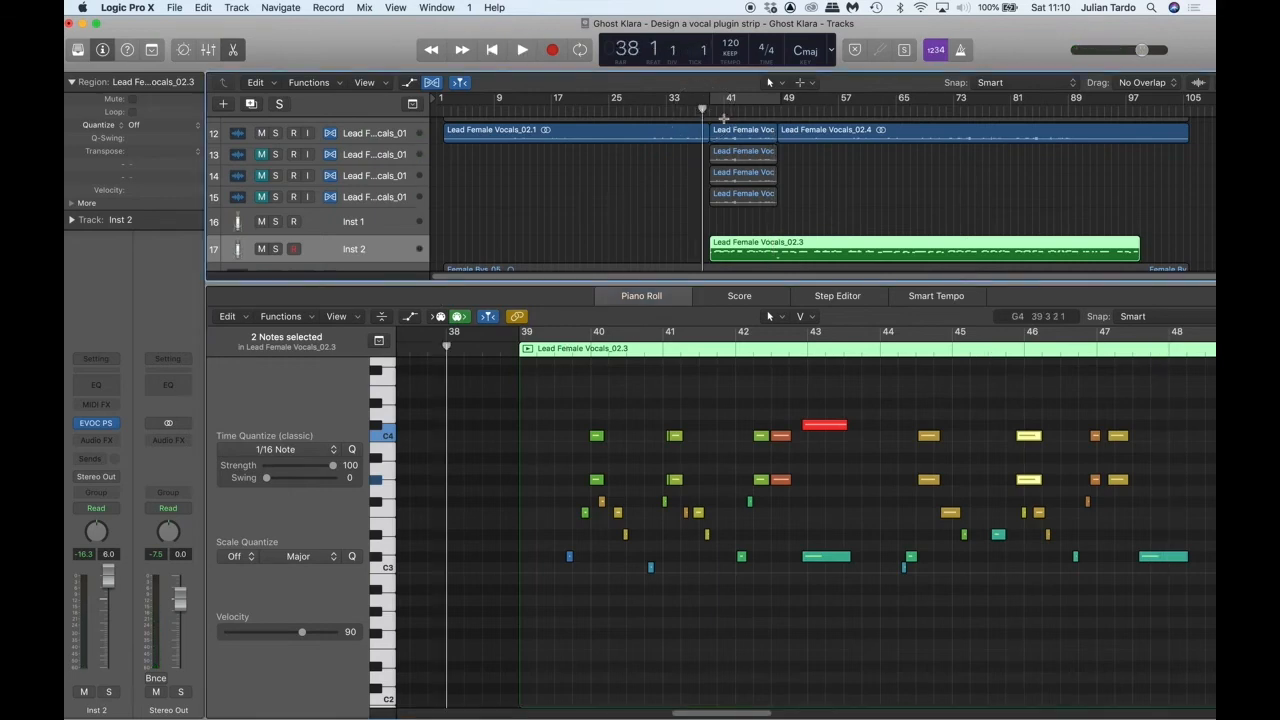
key("space")
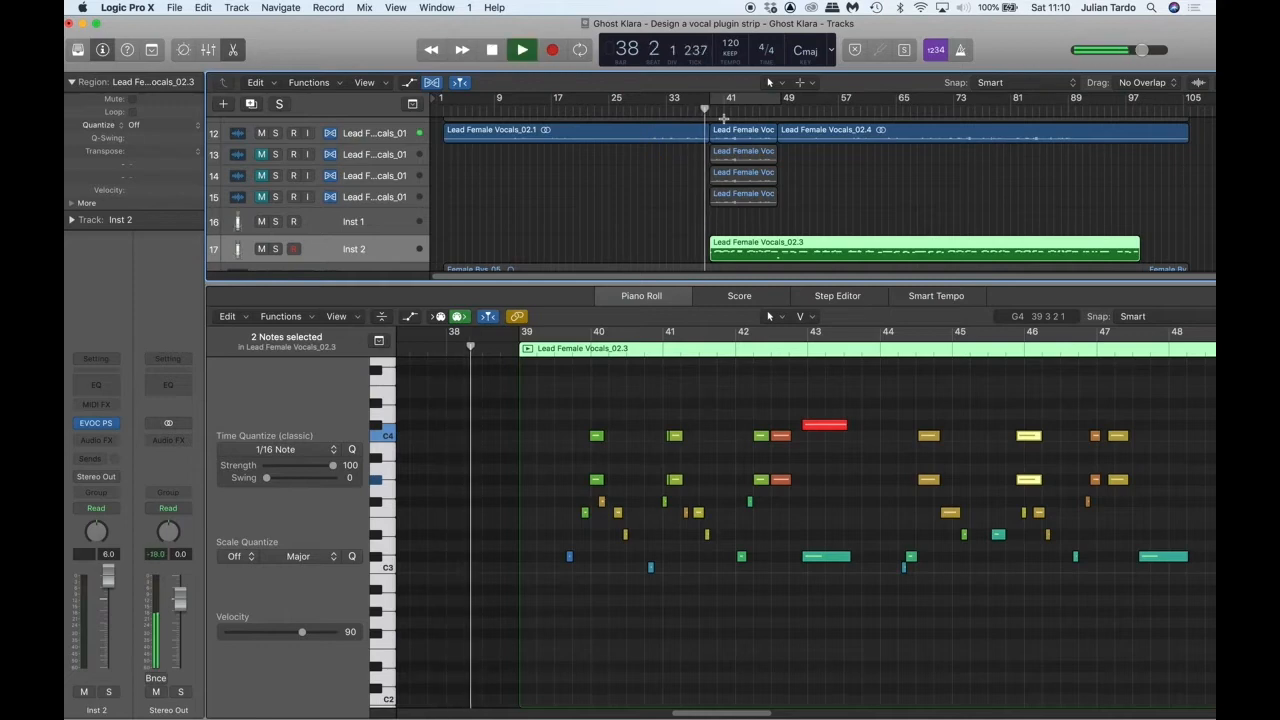
left_click(725, 104)
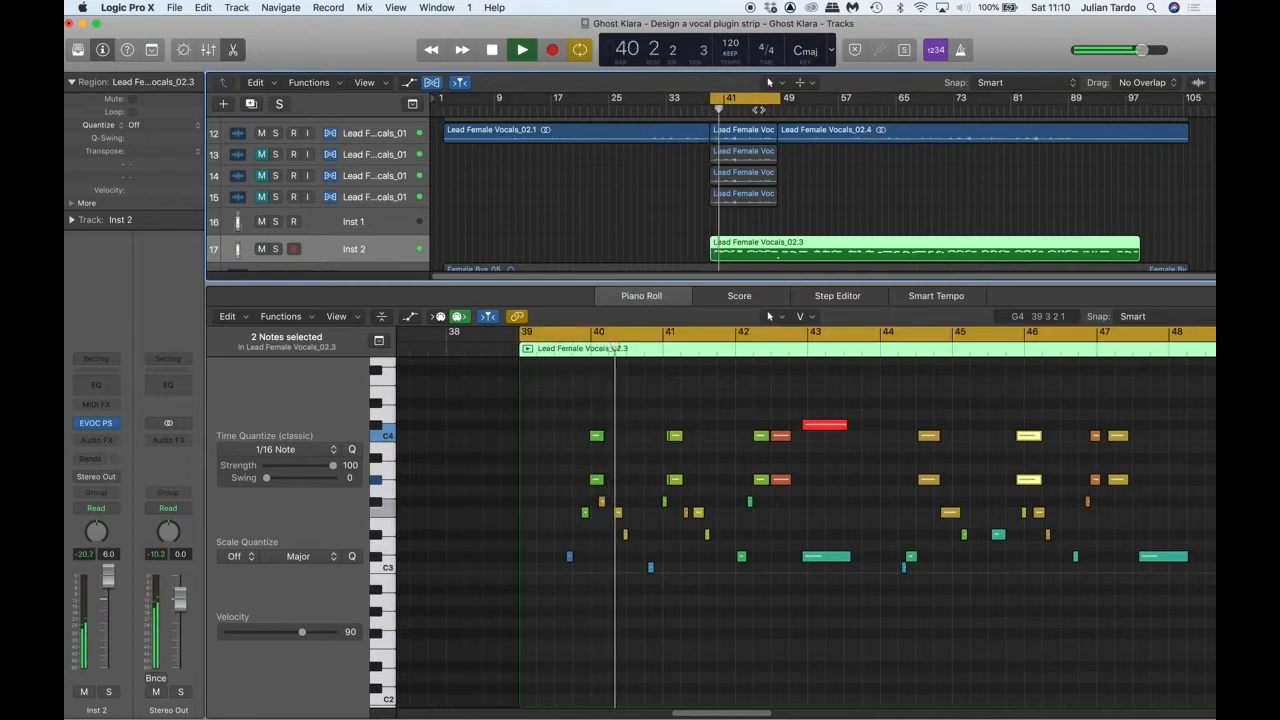
scroll(758, 111, "up", 1)
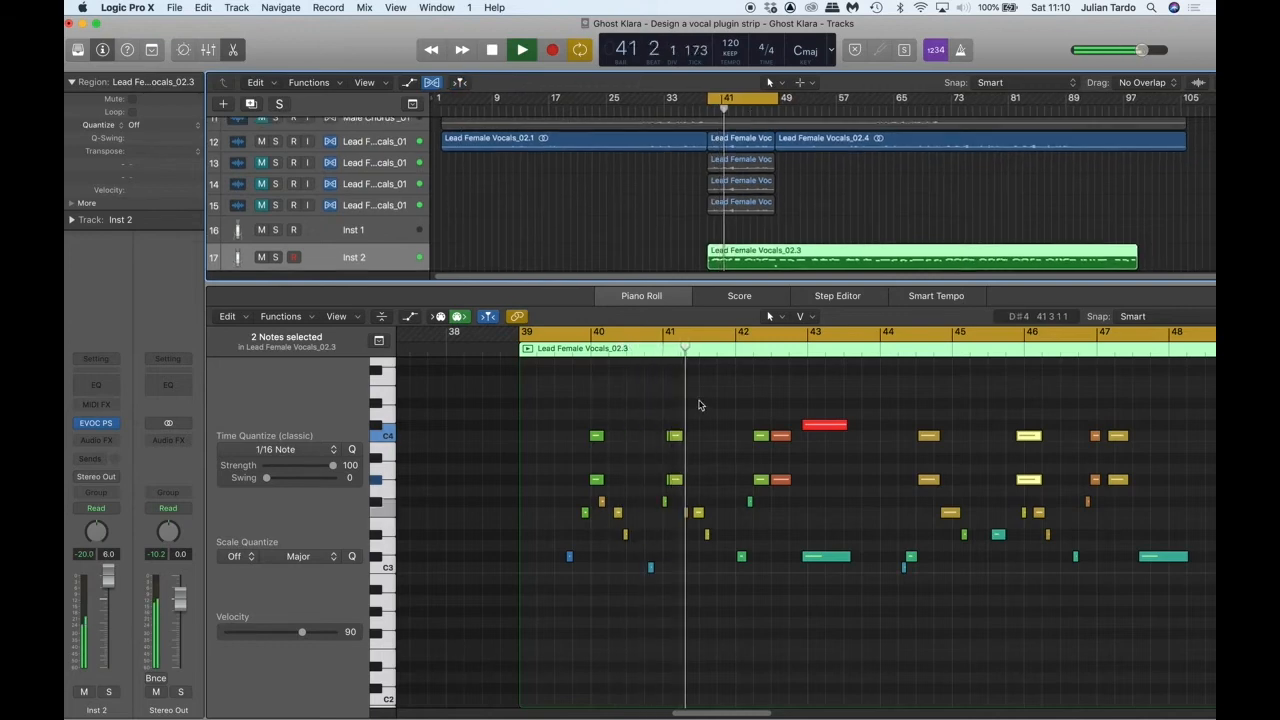
scroll(700, 405, "right", 2)
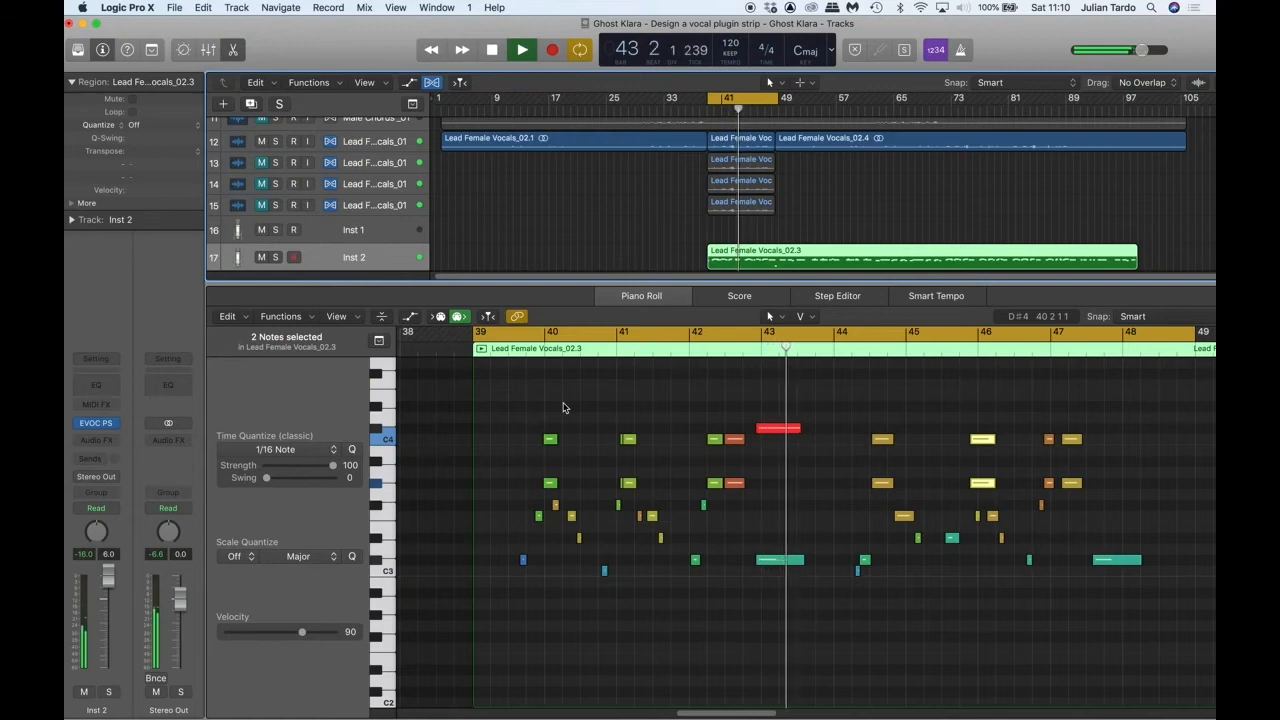
key("space")
Step: Copy the top row of ten notes two semitones up, with the C4 notes landing on D4, and audition the result
left_click_drag(512, 393, 1108, 451)
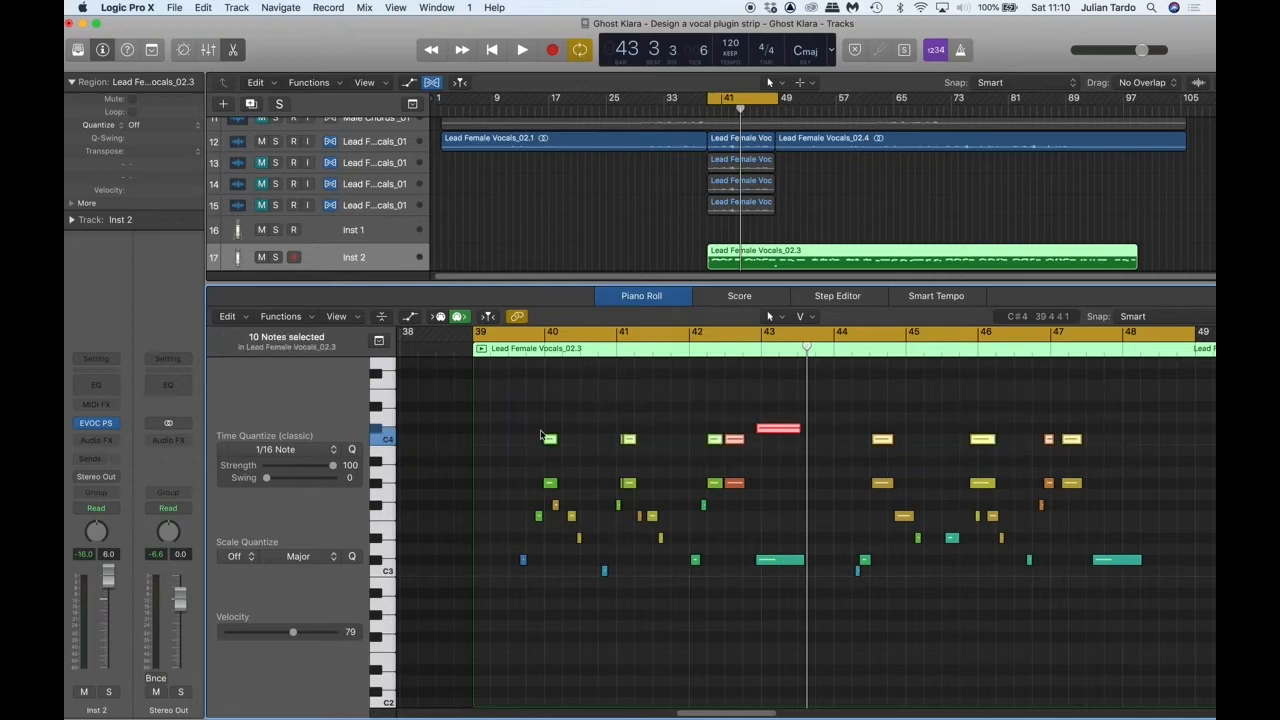
left_click_drag(553, 441, 552, 428)
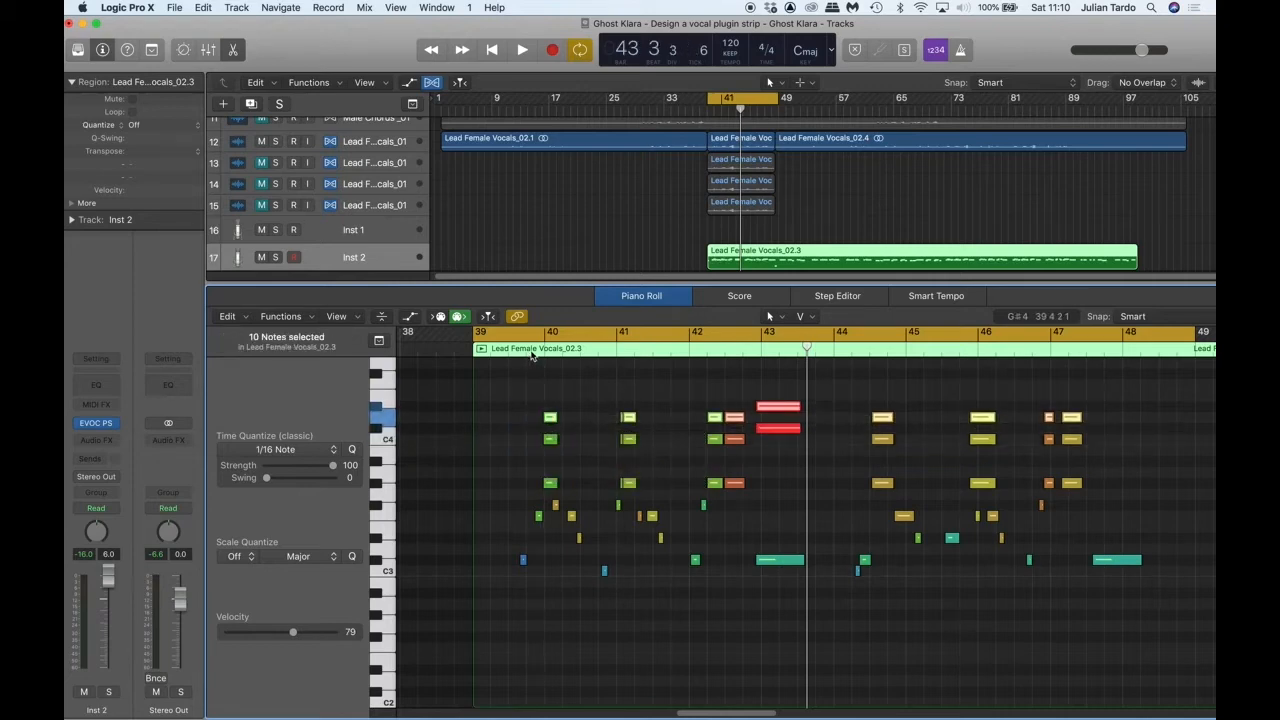
double_click(531, 352)
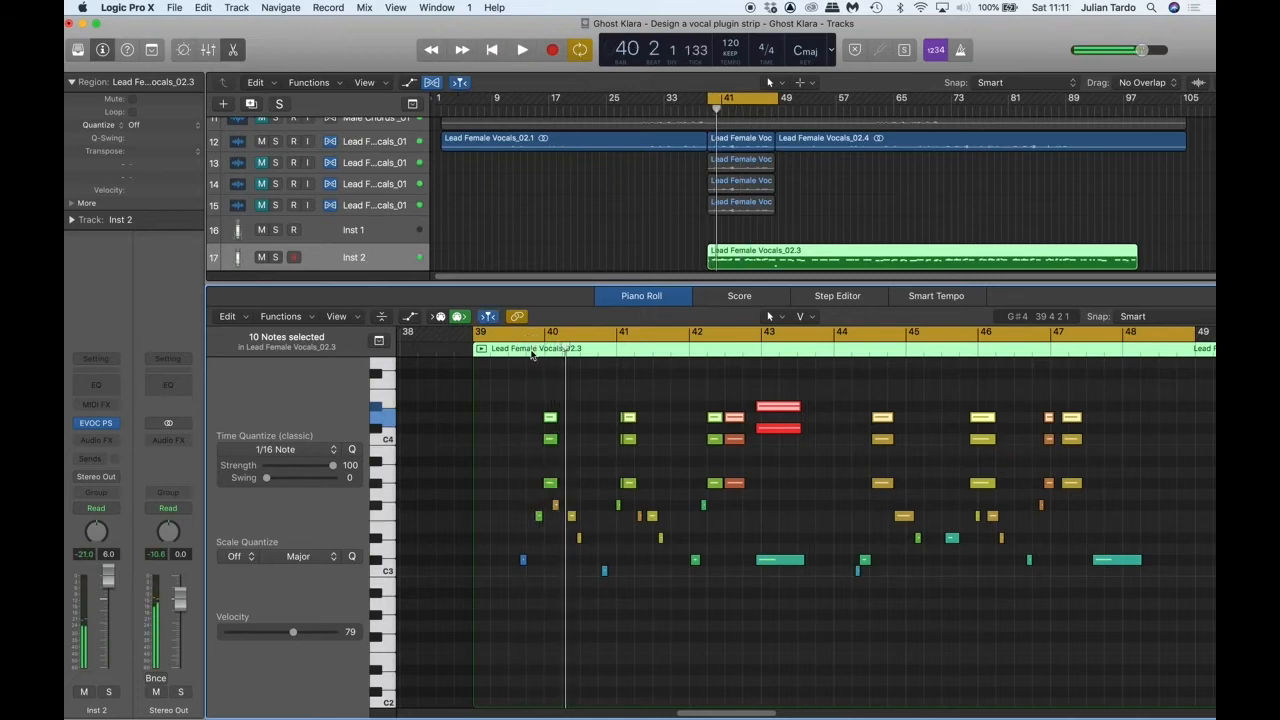
Step: Raise the ten copied notes one more semitone, from D4 to D#4, and play the passage to bar 43
left_click_drag(551, 418, 550, 407)
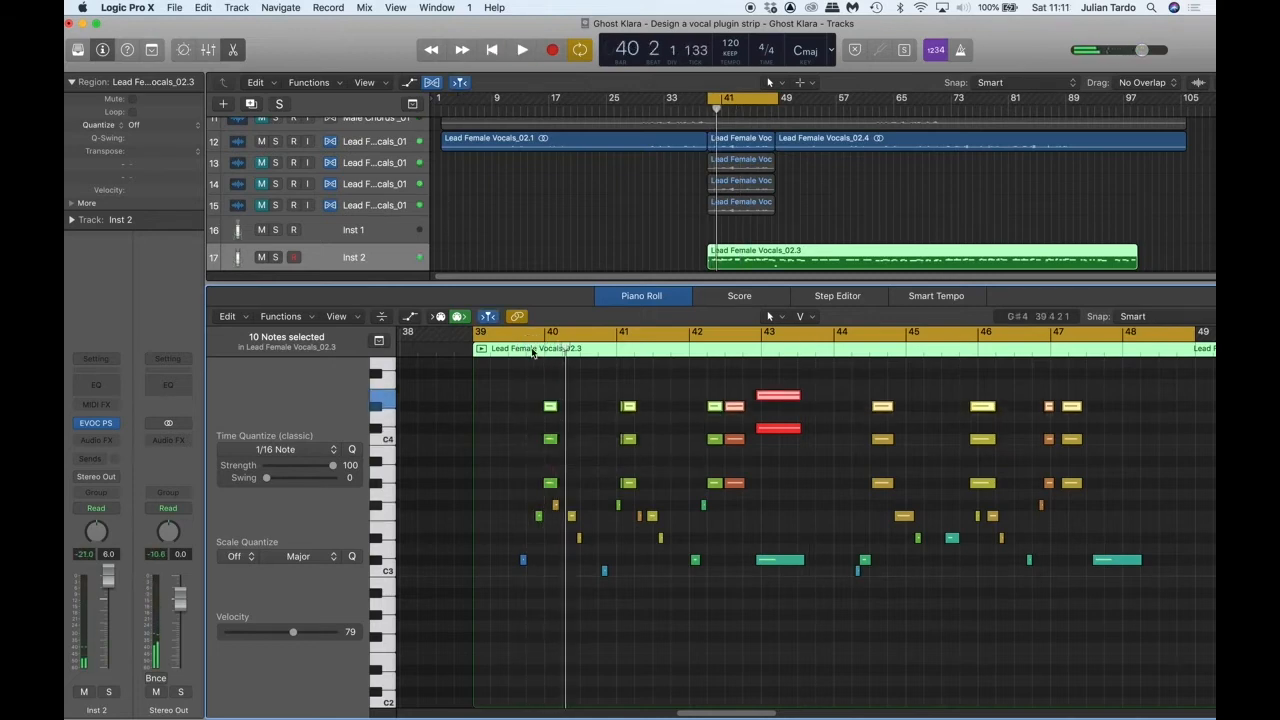
double_click(531, 351)
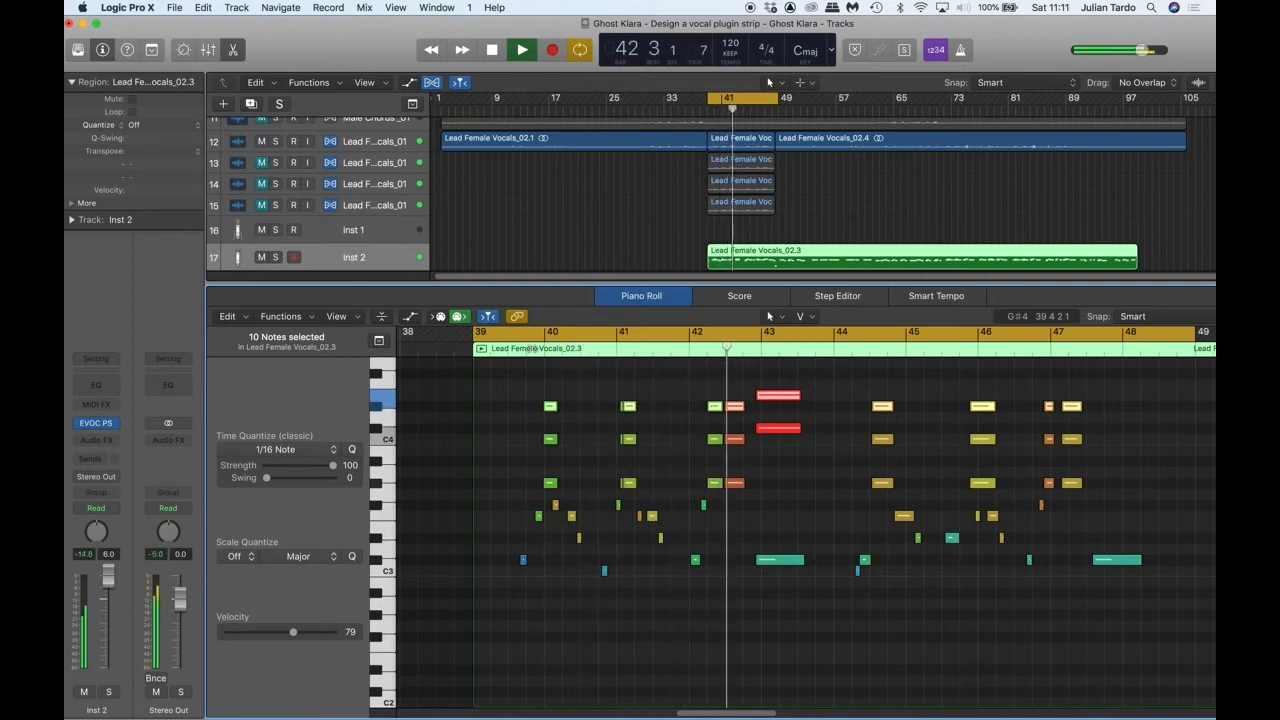
key("space")
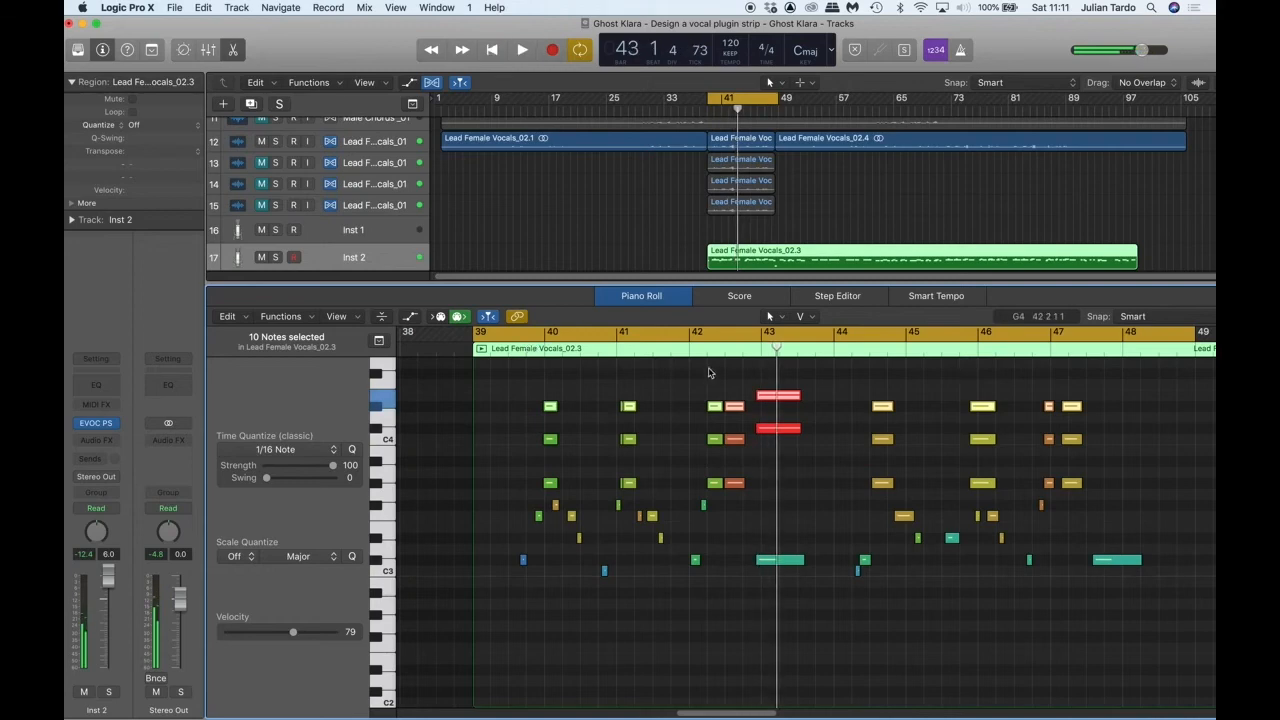
Step: Move the copied long top note at bar 43 up to F4 and play the passage from bar 42
left_click(776, 407)
left_click_drag(783, 399, 784, 391)
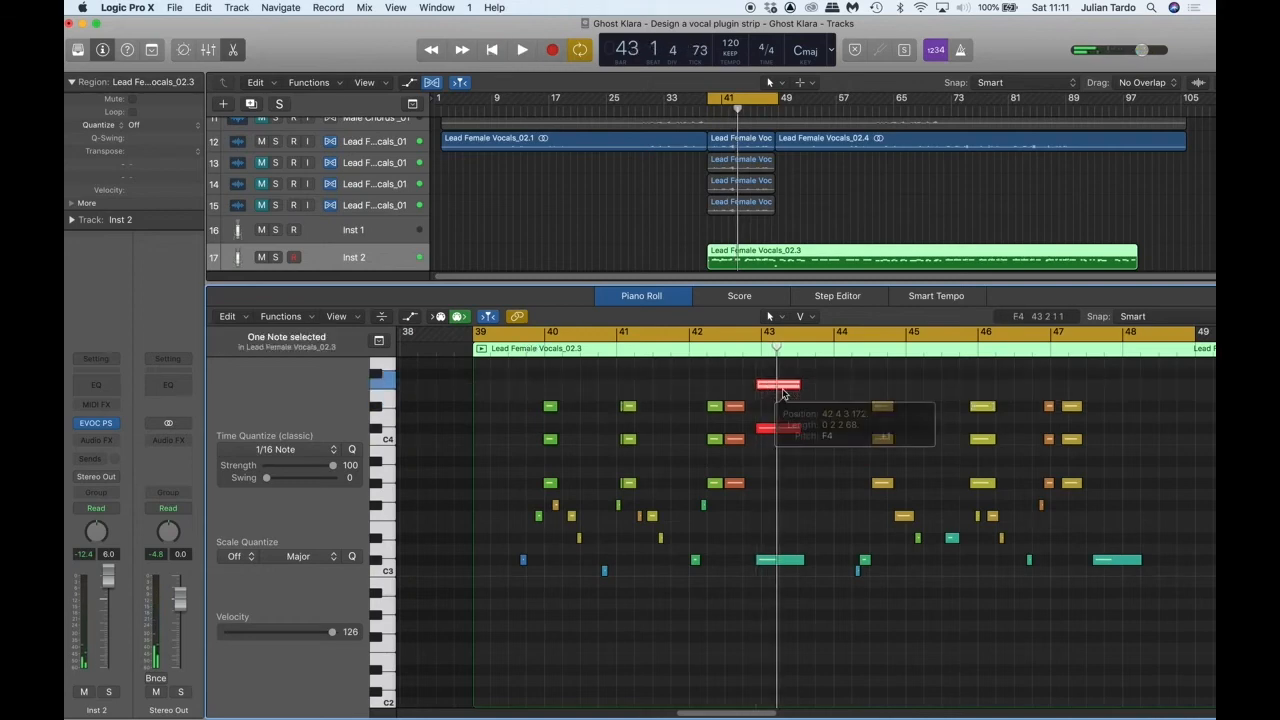
left_click(690, 350)
key("space")
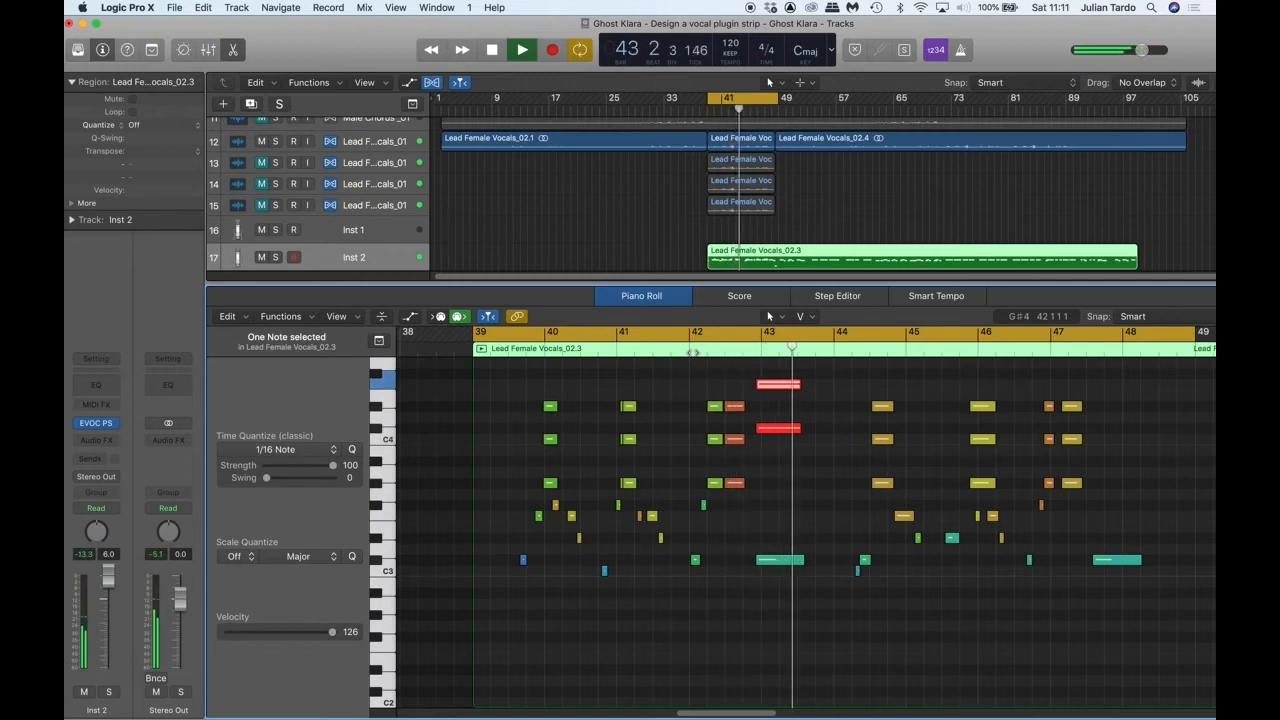
Step: Copy the D#4 note in bar 47 to E4 above the following long low note, lengthen it to nearly match, and audition it
scroll(693, 353, "right", 4)
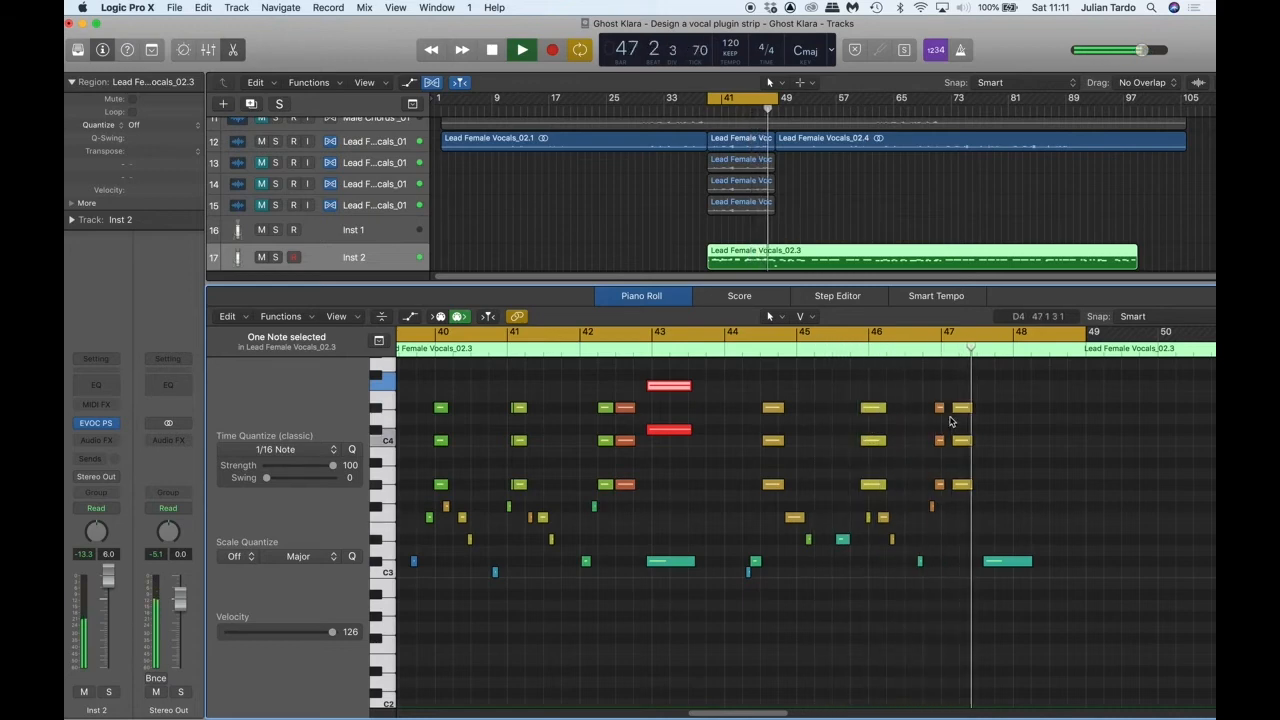
key("space")
left_click_drag(961, 409, 1028, 398)
key("space")
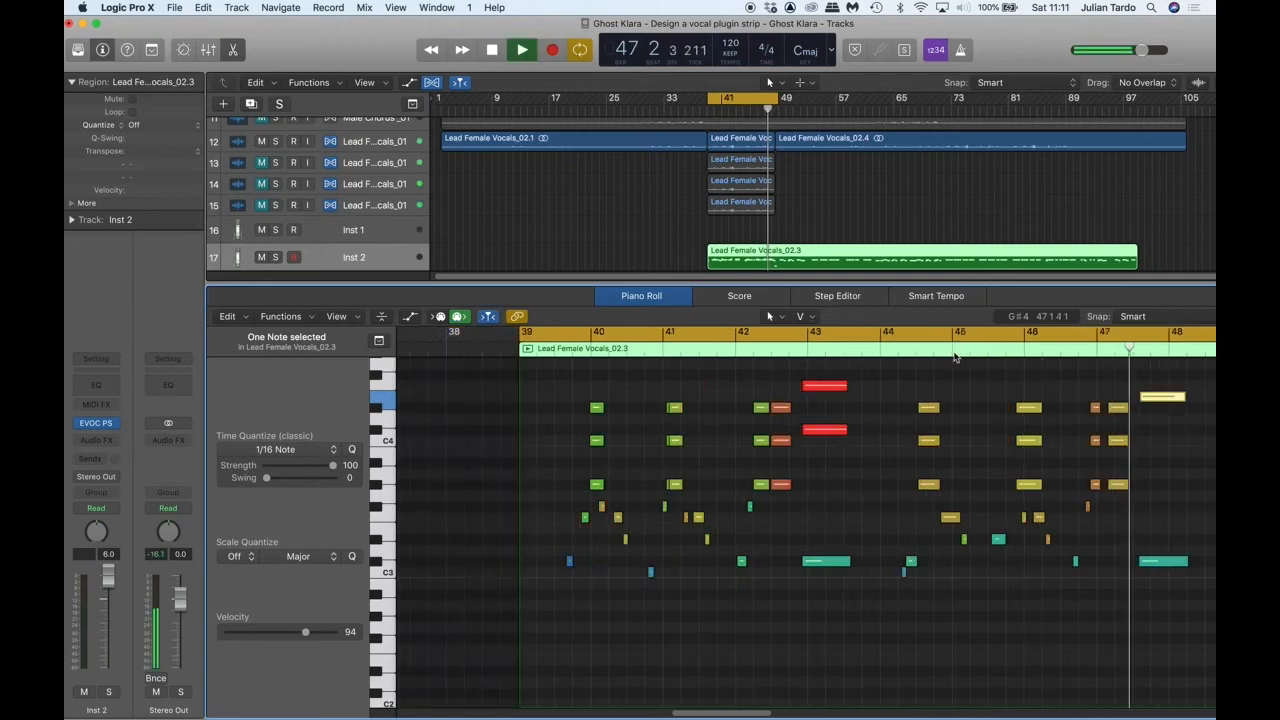
key("space")
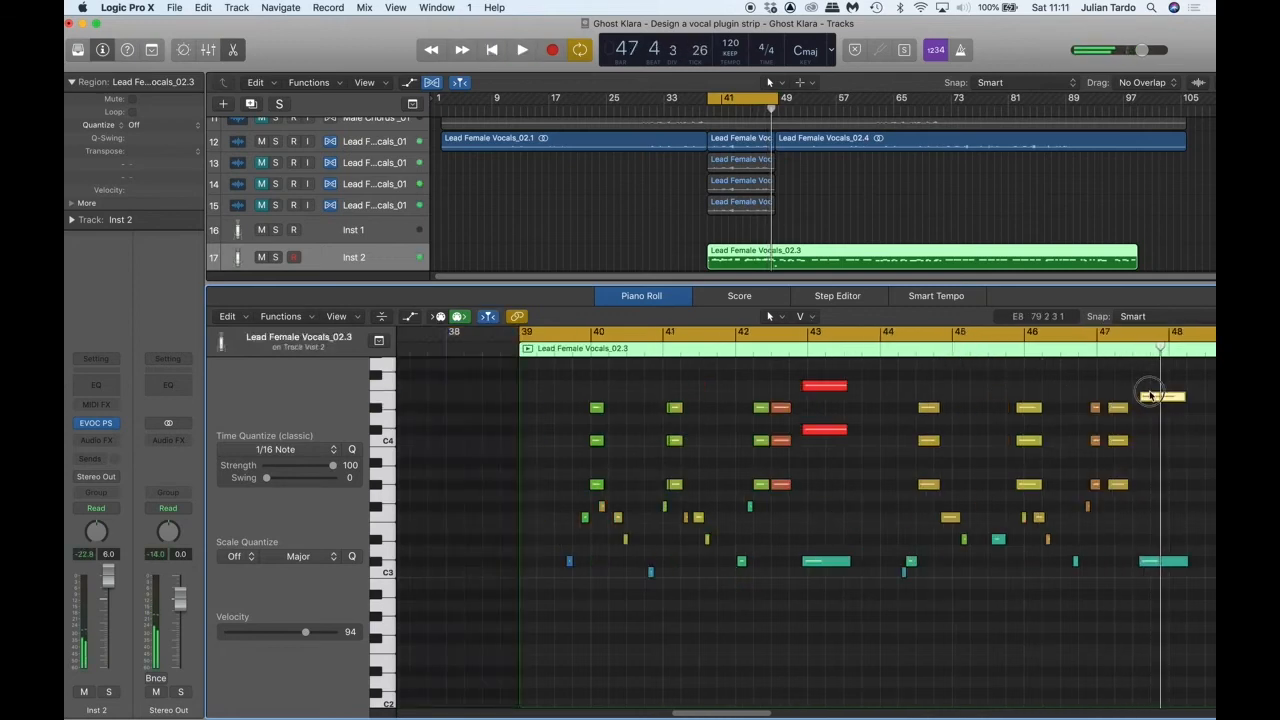
Step: Move the long E4 note in bar 47 up to F4 and play the passage from bar 47
left_click_drag(1150, 400, 1150, 395)
left_click(1127, 350)
key("space")
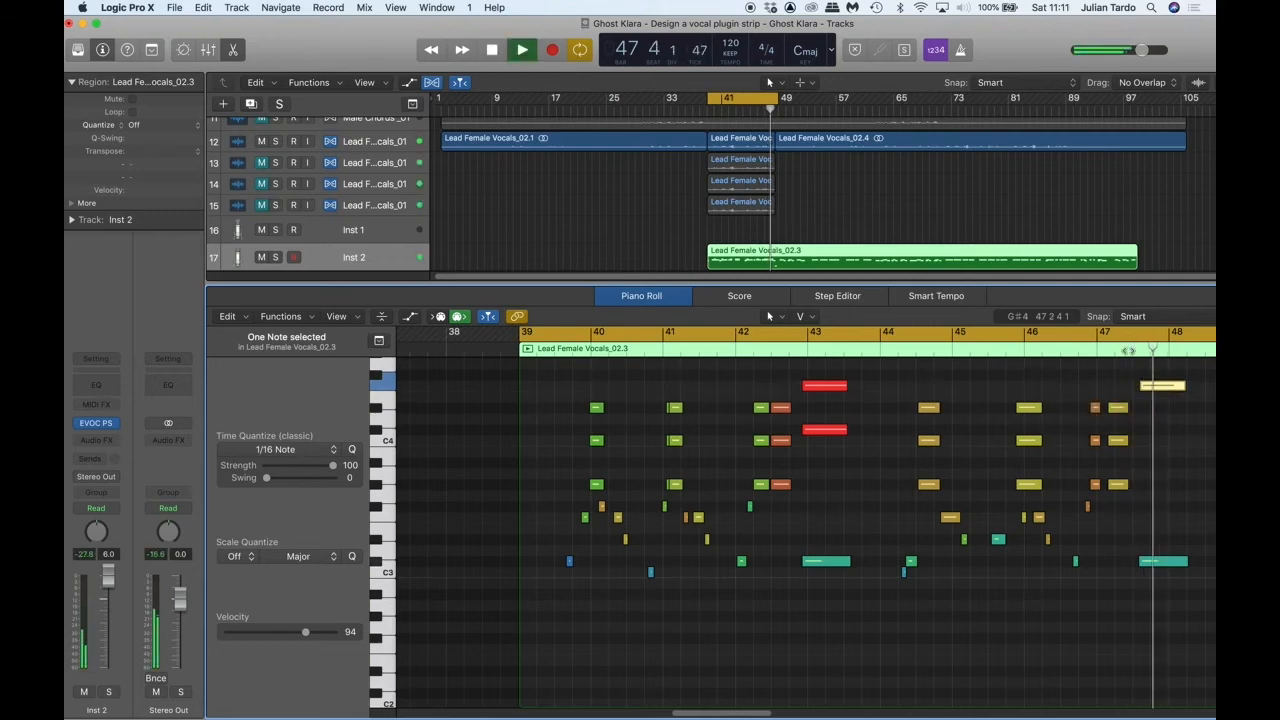
key("space")
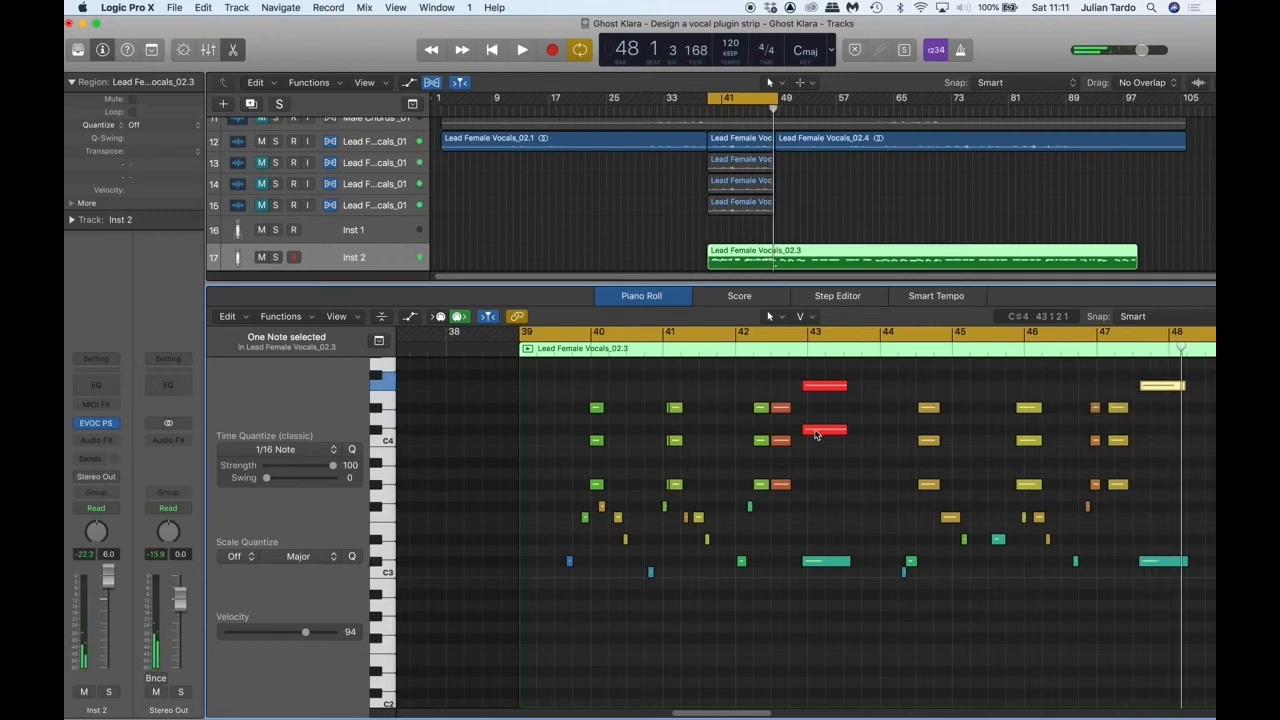
Step: Copy the long C#4 note from bar 43 to bar 47 beat 3, below the F4 note, and audition it
left_click_drag(815, 434, 1160, 441)
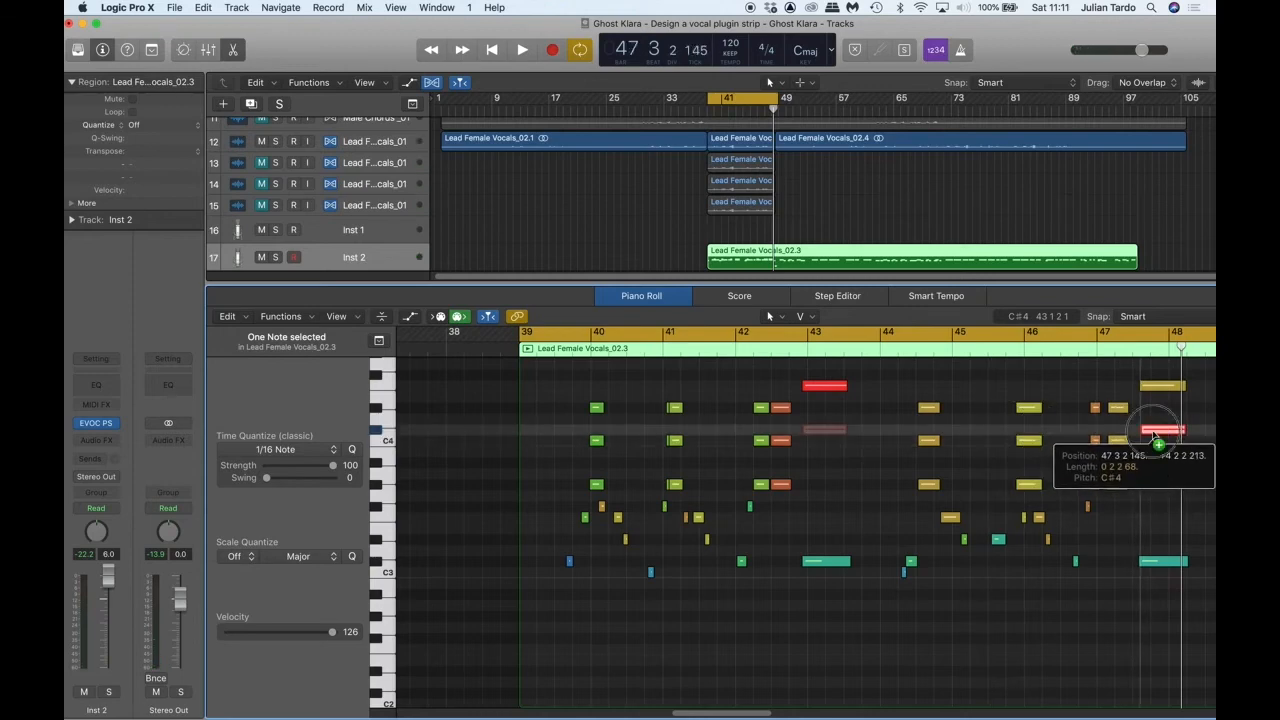
left_click_drag(1155, 440, 1153, 436)
left_click(1122, 349)
key("space")
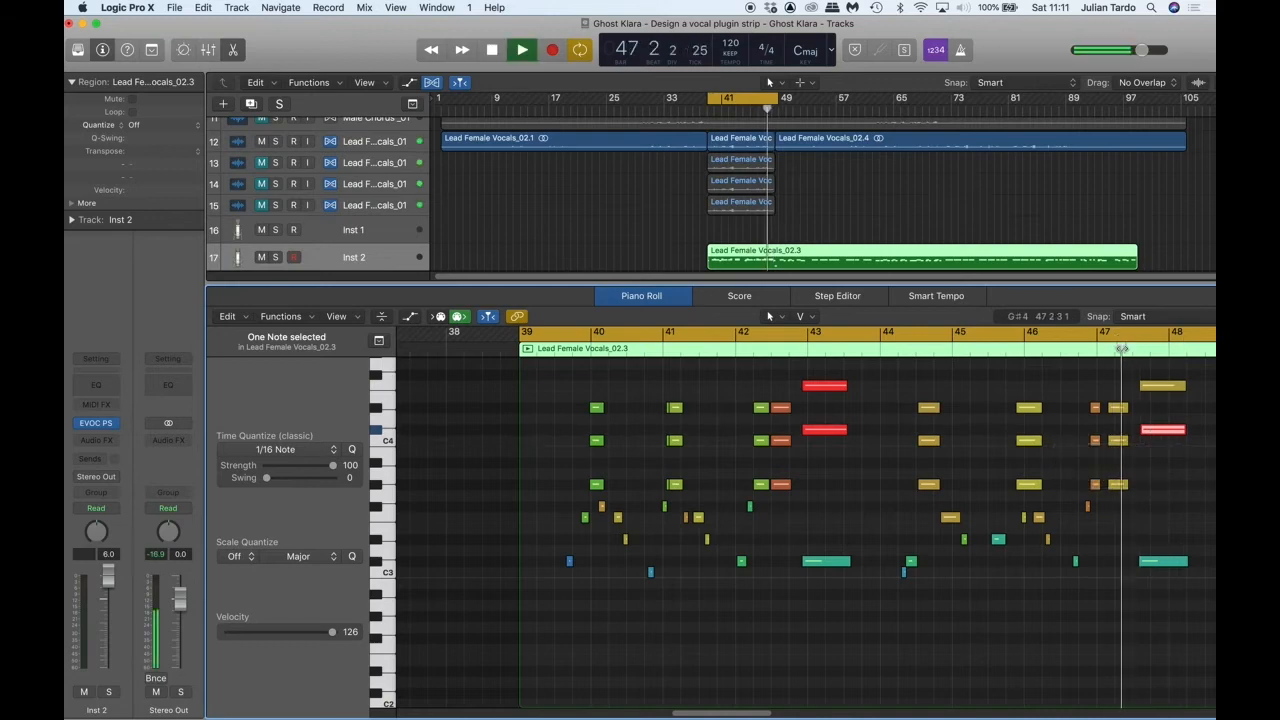
key("space")
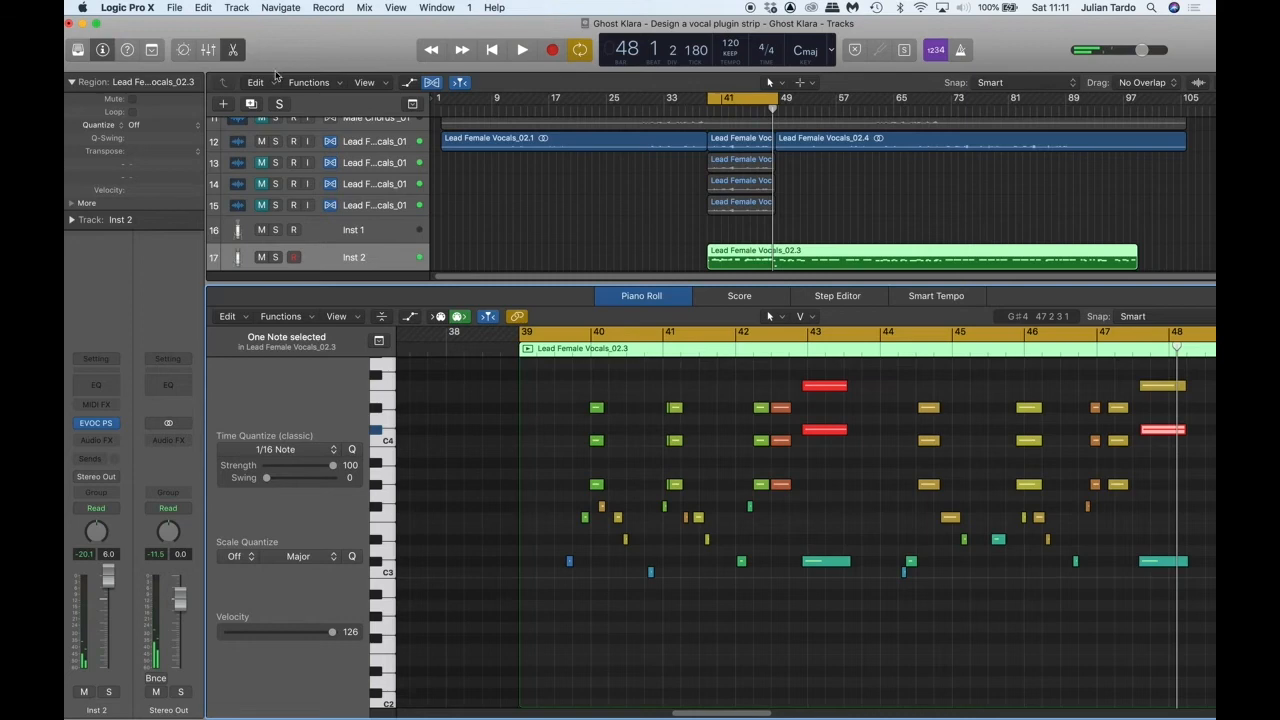
Step: Close the Piano Roll and unmute the duplicate lead female vocal tracks 13, 14 and 15
key("p")
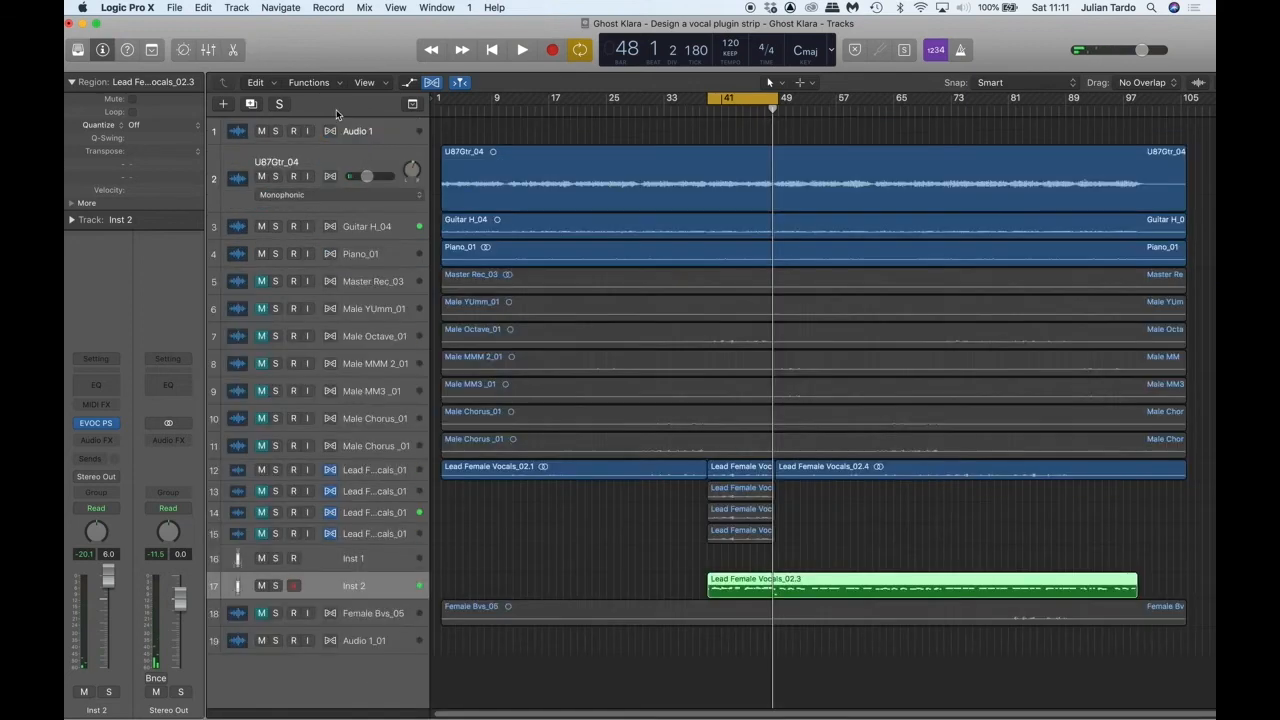
left_click(261, 491)
left_click(261, 512)
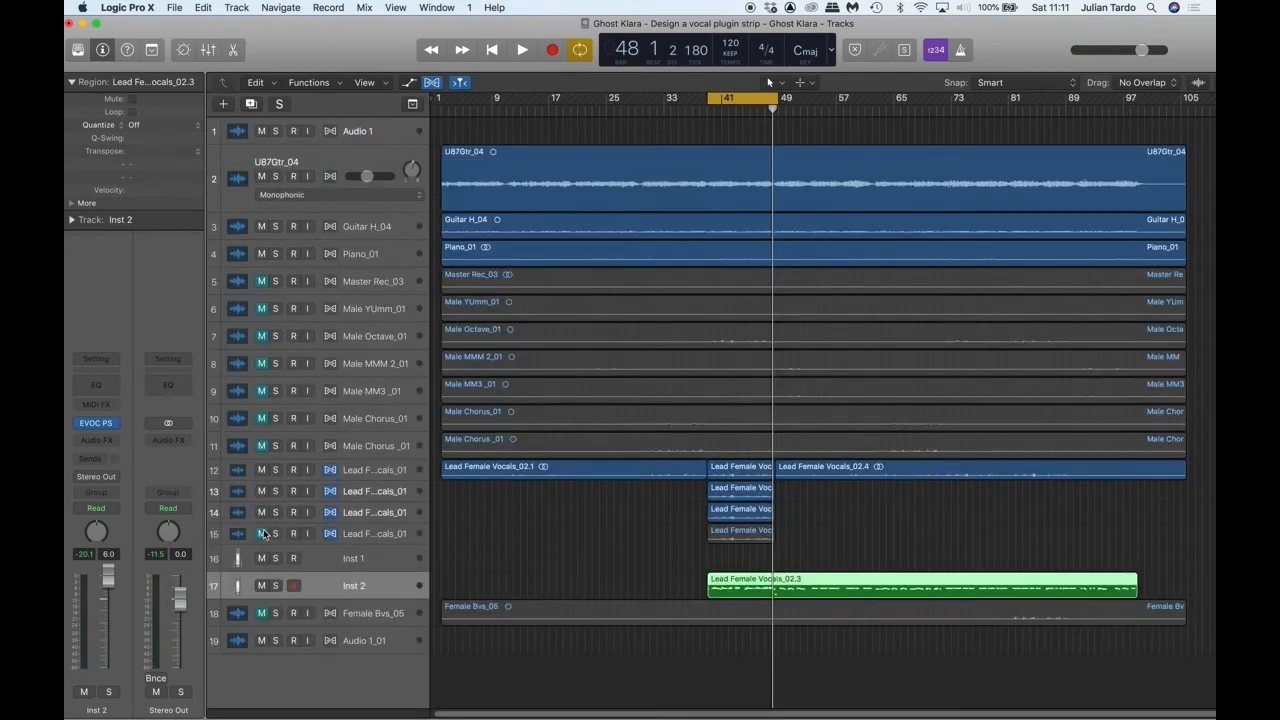
left_click(261, 533)
Step: Play the cycled section and lower the Inst 2 channel volume to -4.5 dB to balance the vocoder
key("space")
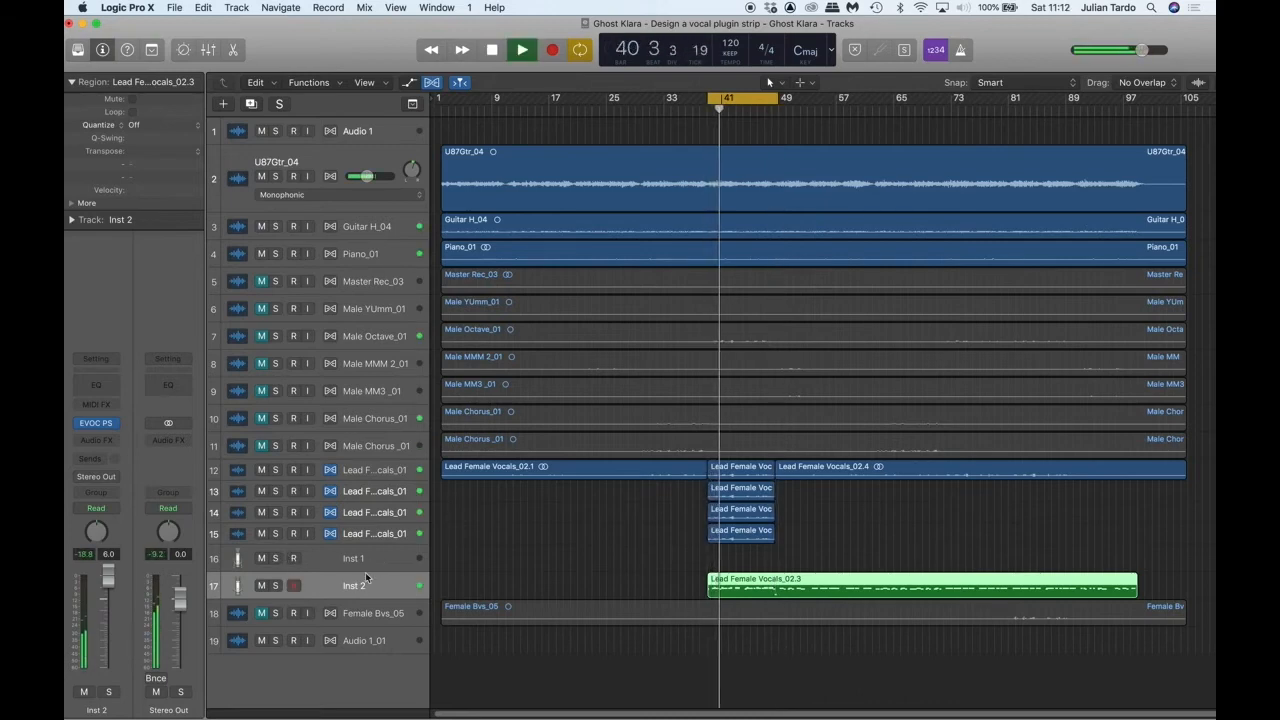
left_click_drag(107, 582, 115, 627)
key("space")
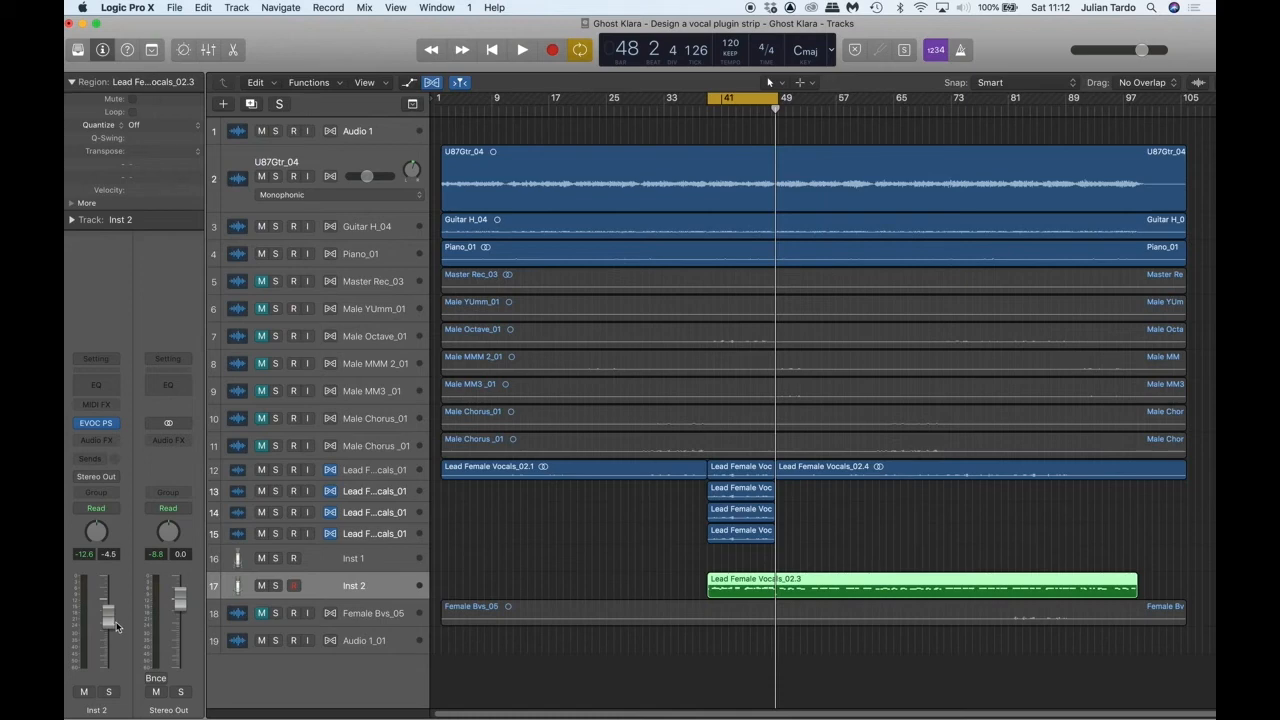
Step: Open the EVOC 20 PolySynth on Inst 2 and mute the duplicate lead vocal tracks 13 to 15 again
left_click(96, 424)
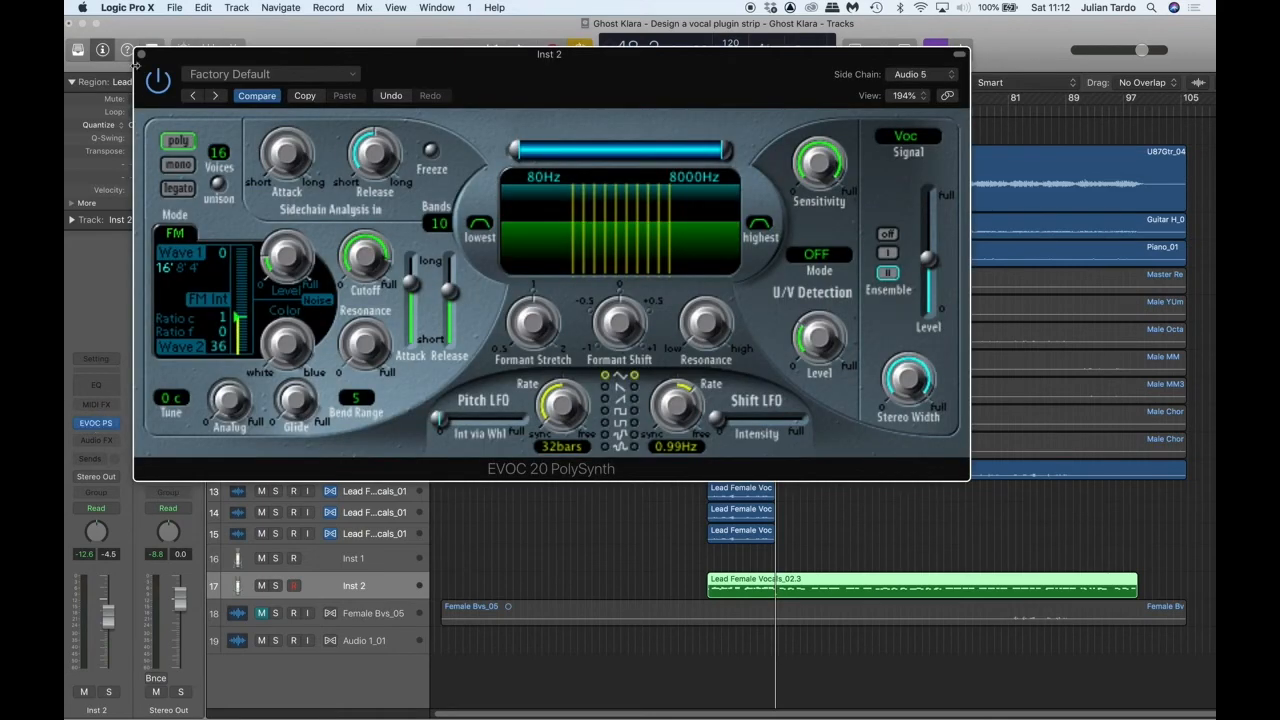
left_click_drag(135, 65, 773, 168)
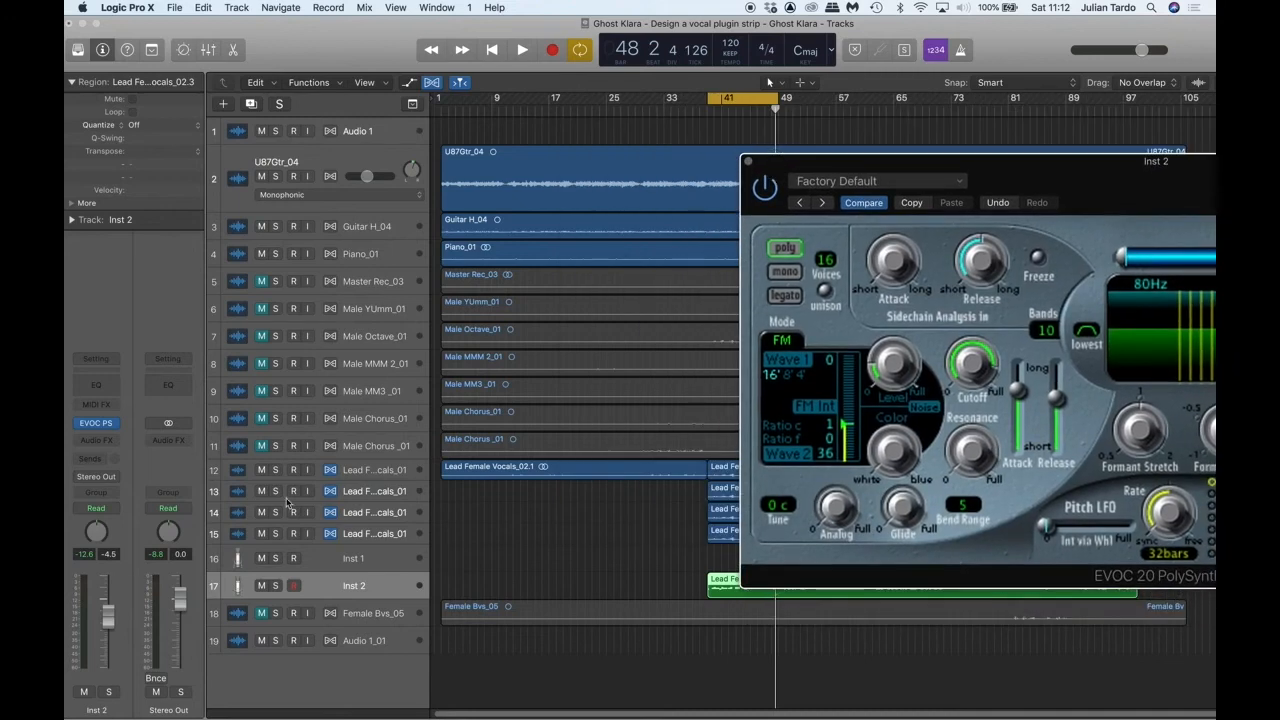
left_click(261, 512)
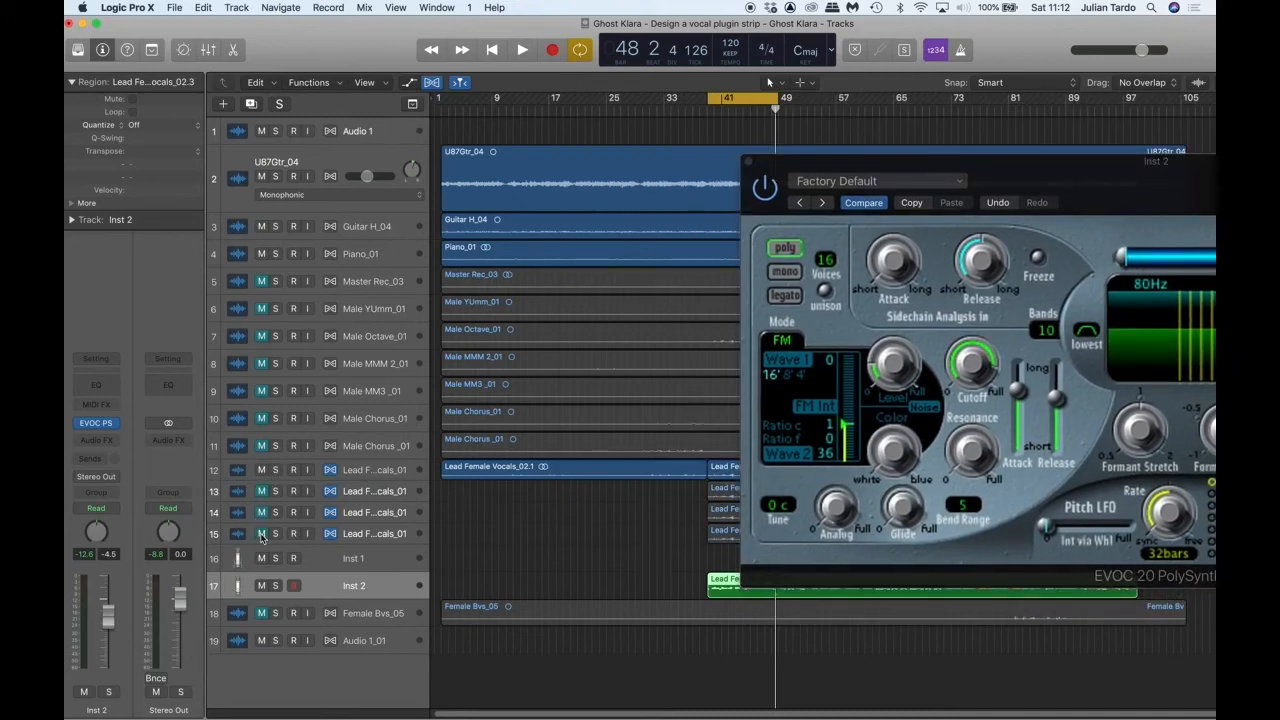
left_click_drag(836, 168, 379, 147)
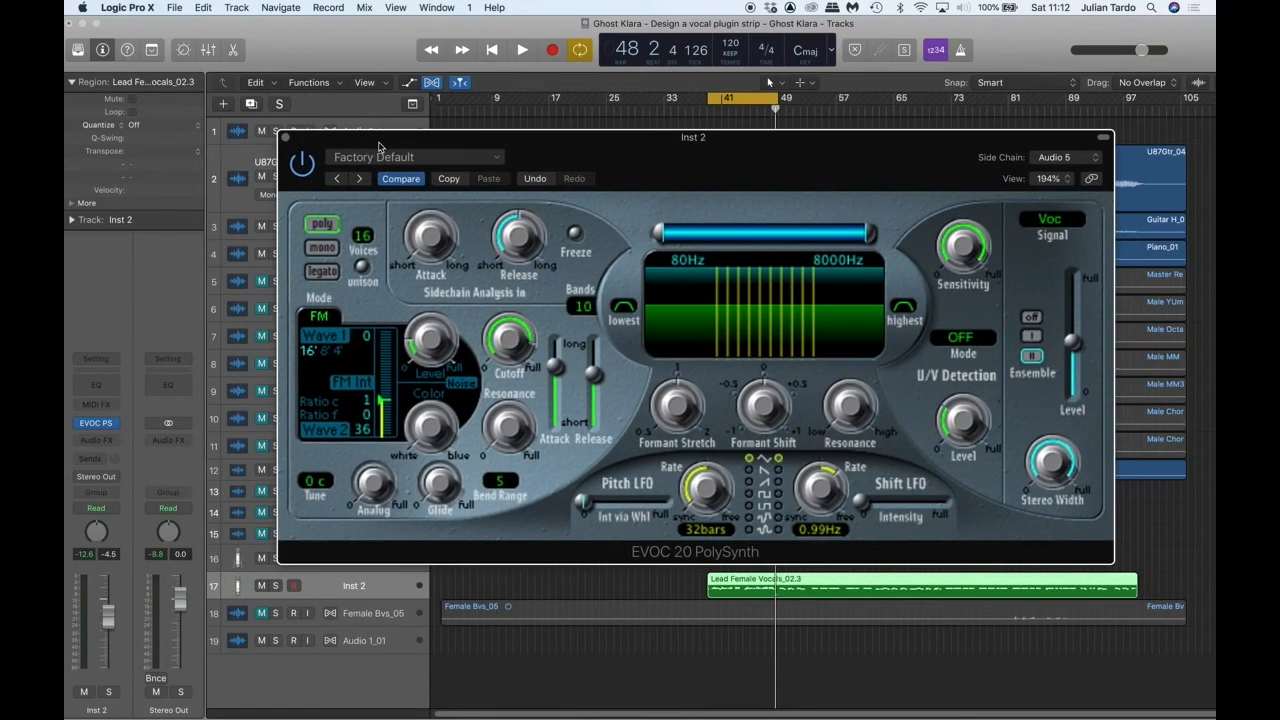
Step: Audition the vocoder, adjust its sidechain analysis attack and release, and set the U/V Detection mode to Noise with a higher level
key("space")
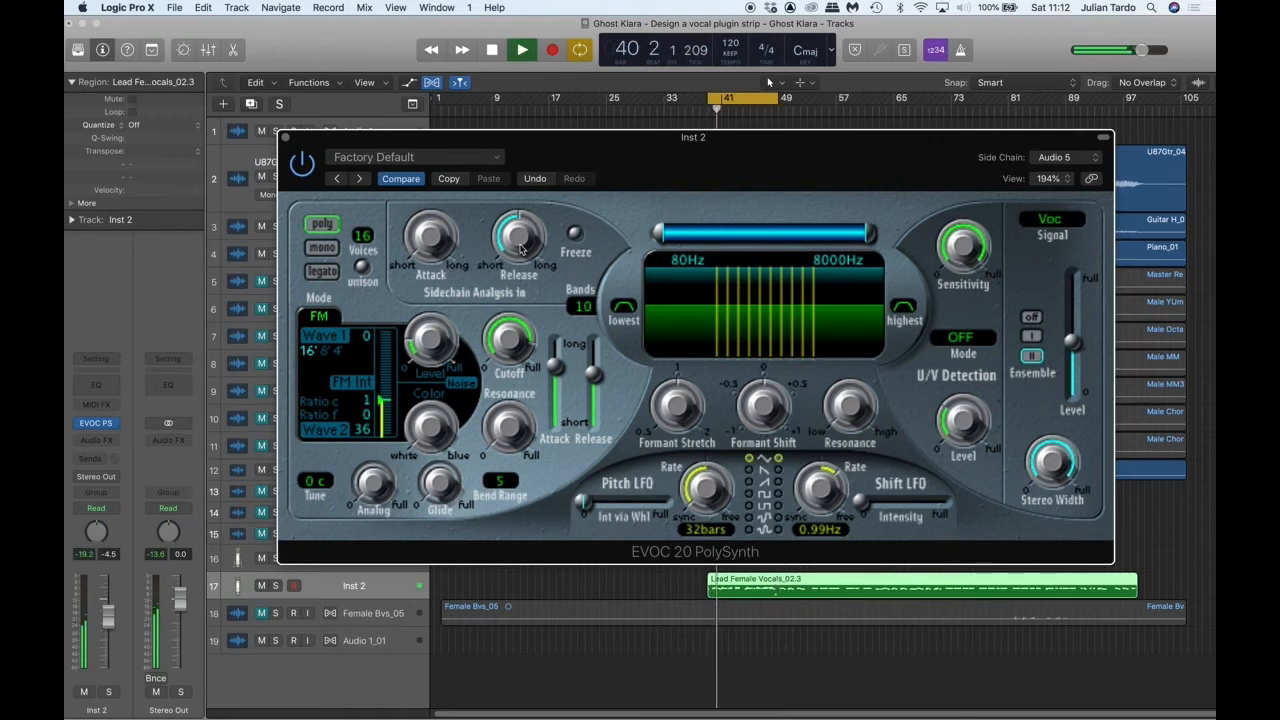
key("space")
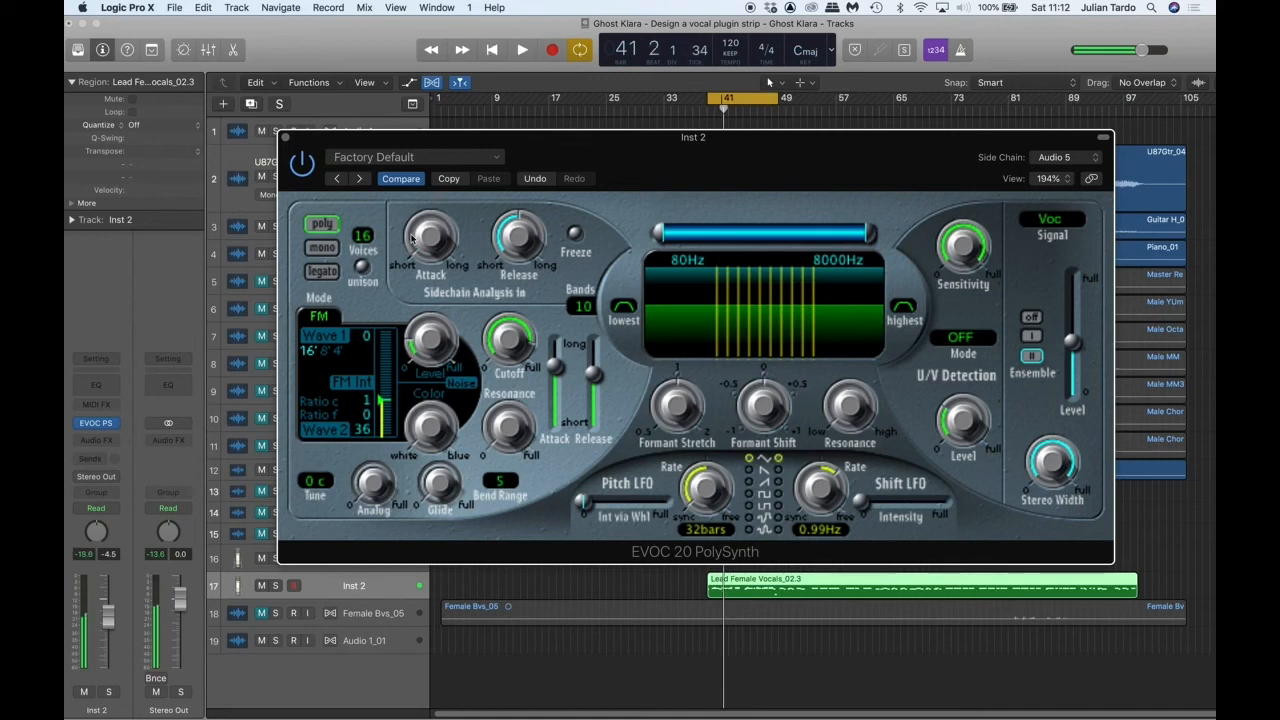
left_click_drag(428, 243, 427, 230)
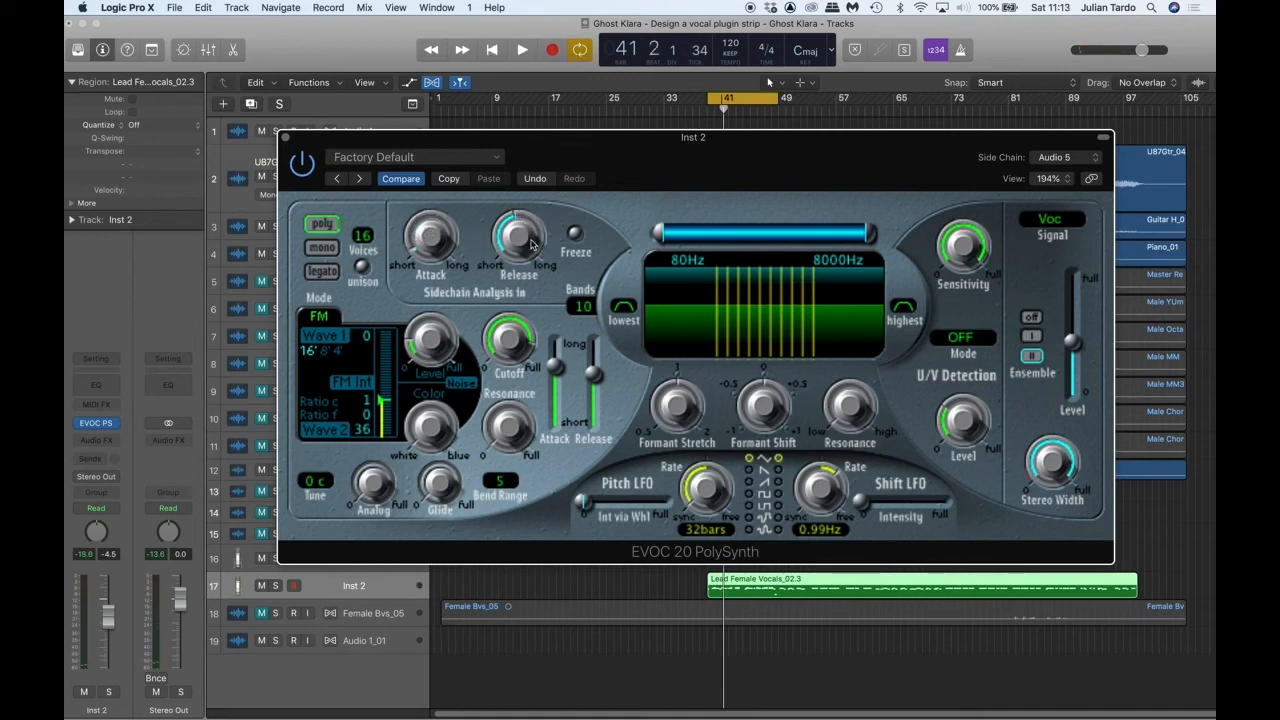
key("space")
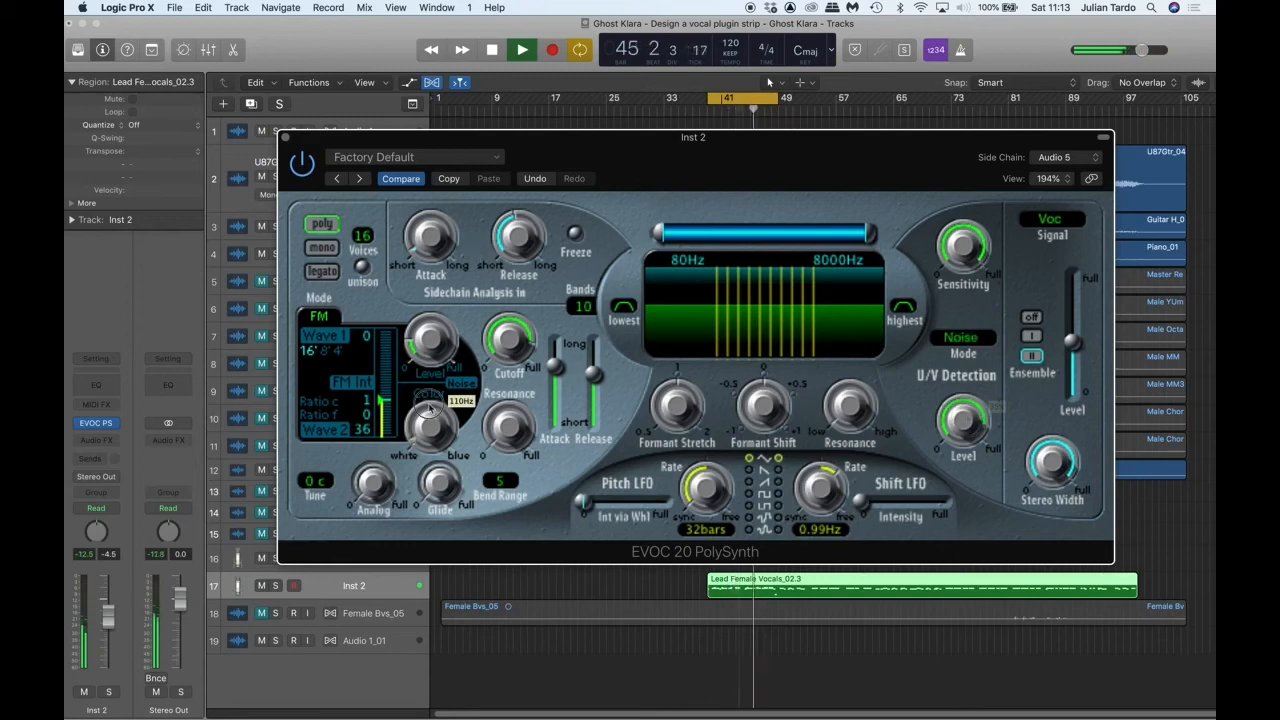
Step: Raise the noise color and level of the synth and slightly lower the filter cutoff while the cycled section plays
left_click_drag(432, 407, 448, 283)
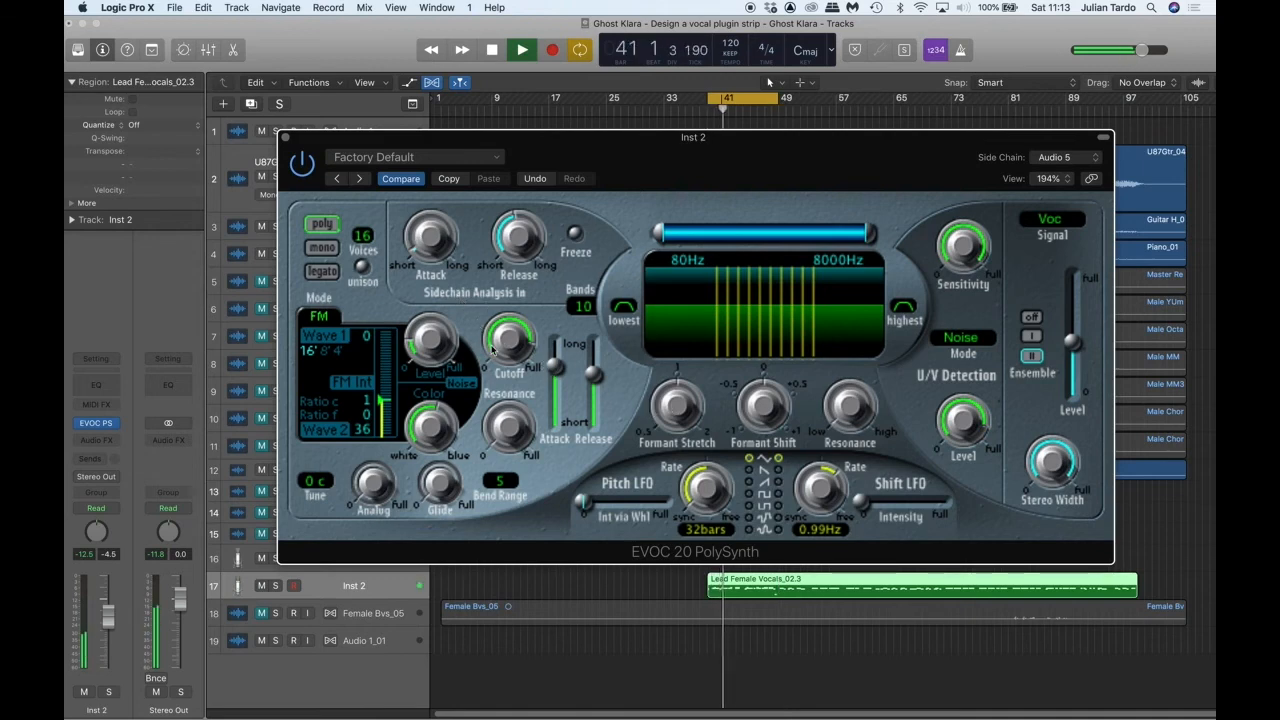
left_click_drag(434, 338, 451, 280)
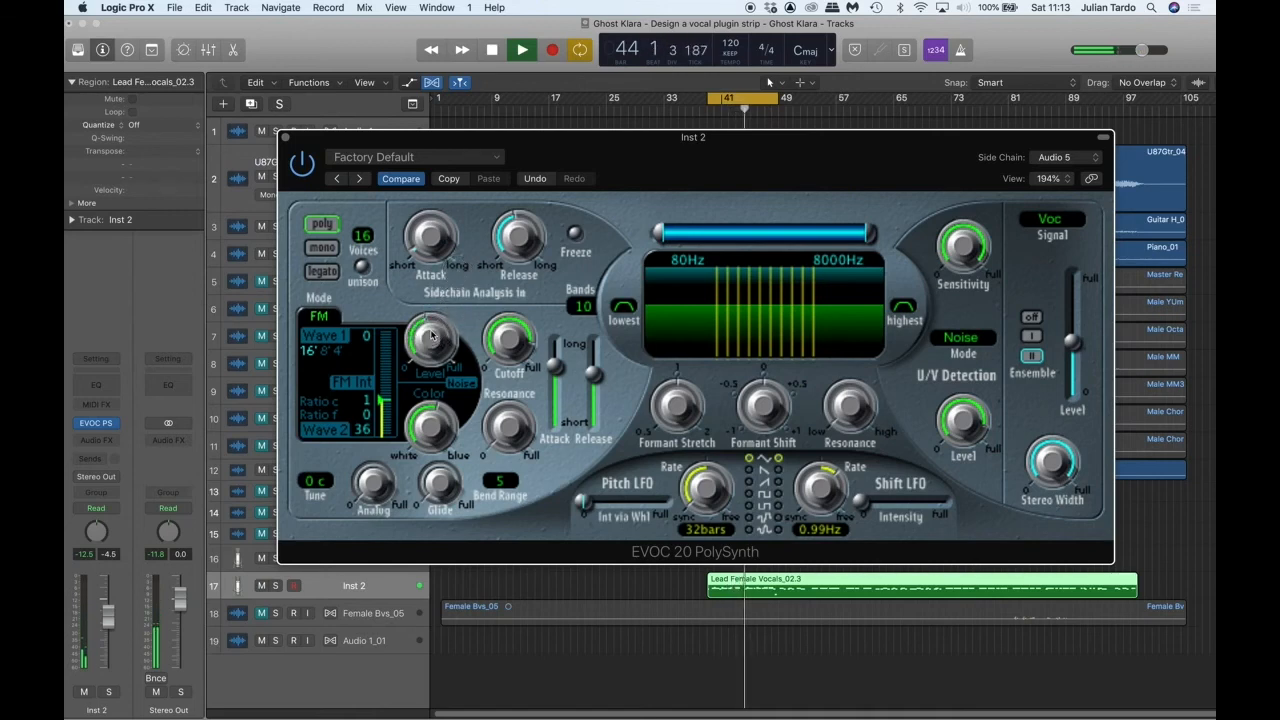
left_click_drag(432, 336, 431, 317)
left_click_drag(518, 341, 535, 378)
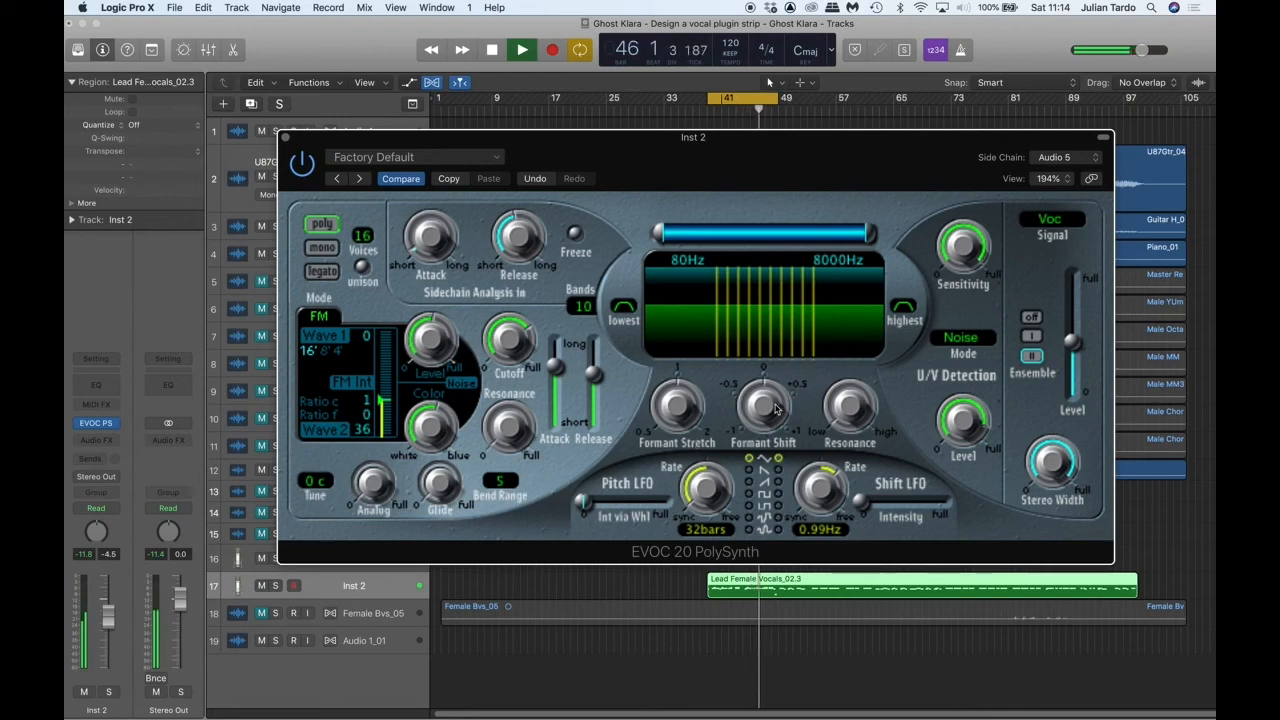
Step: Widen the Formant Stretch, fine-tune the Formant Shift and raise the formant Resonance to 0.91
left_click_drag(762, 398, 764, 433)
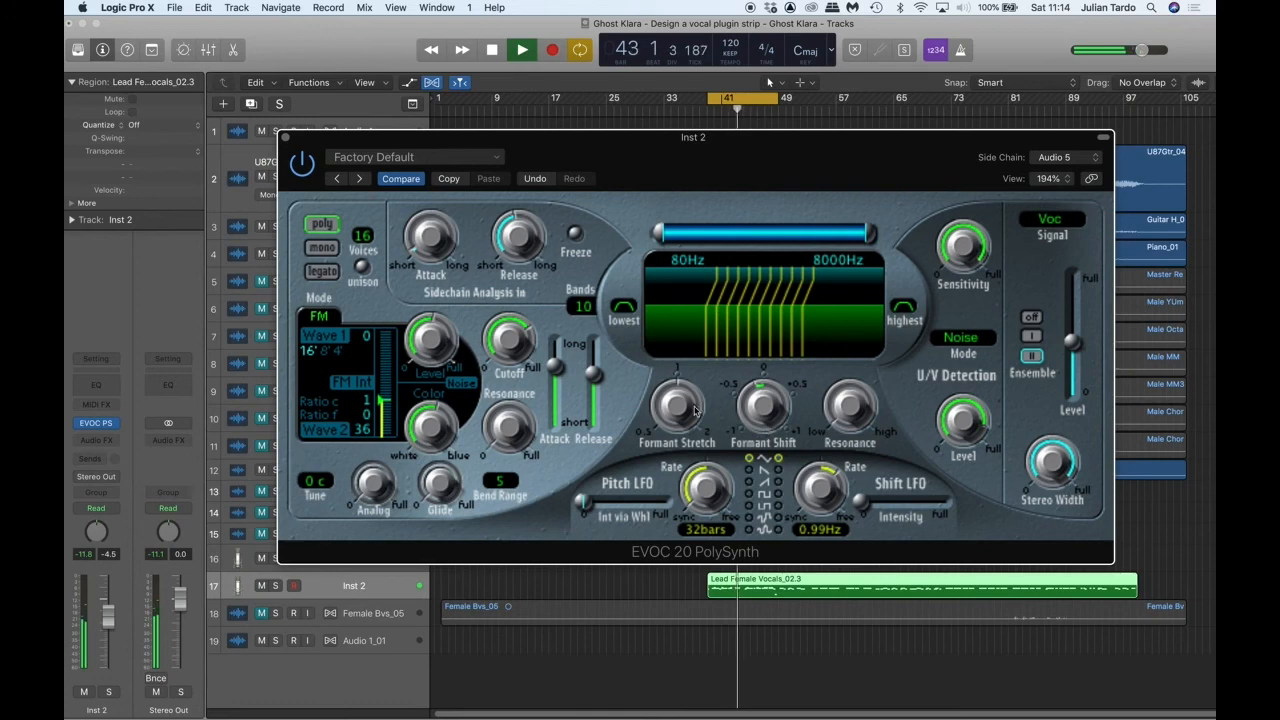
left_click_drag(678, 412, 715, 314)
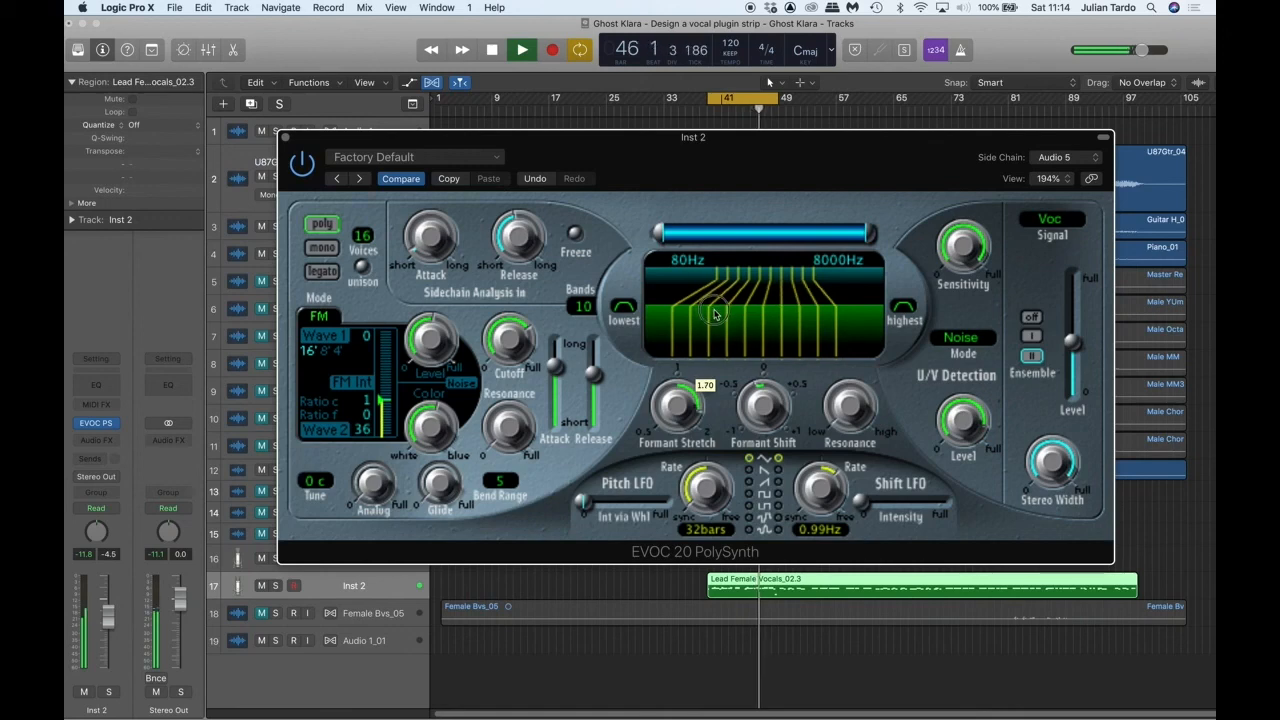
left_click_drag(850, 410, 855, 338)
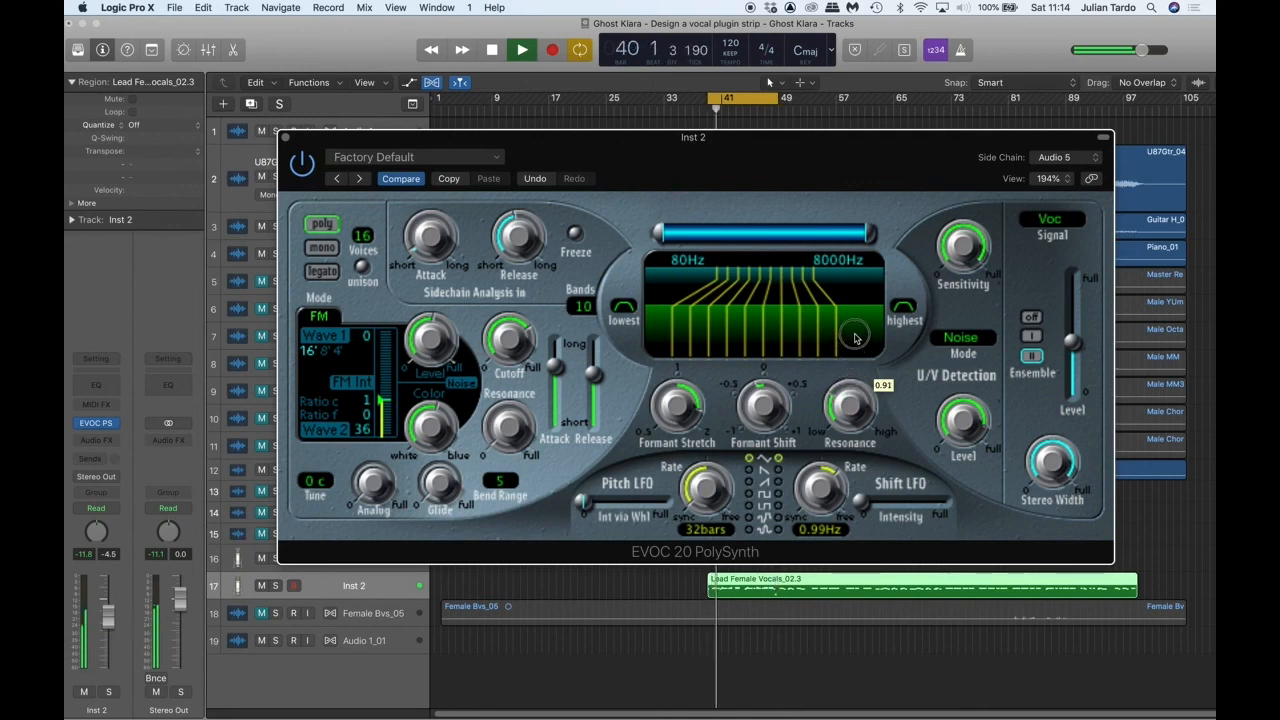
left_click_drag(768, 403, 769, 397)
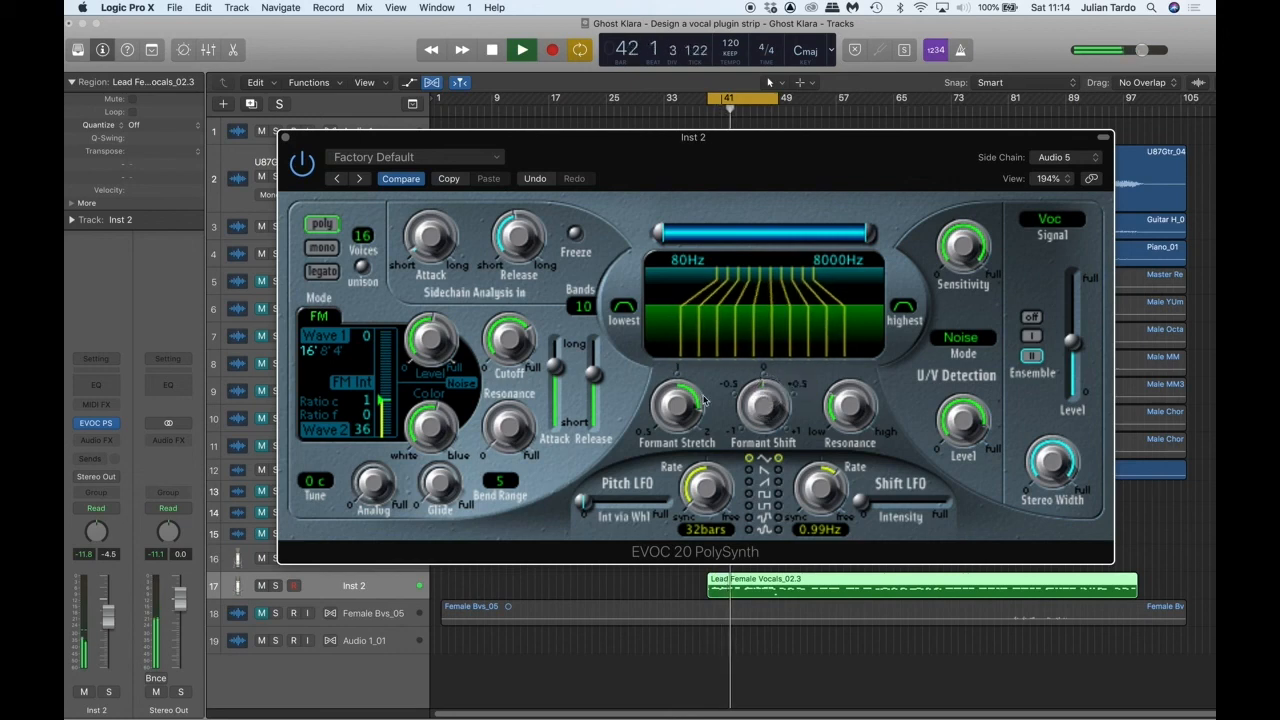
left_click_drag(685, 410, 685, 428)
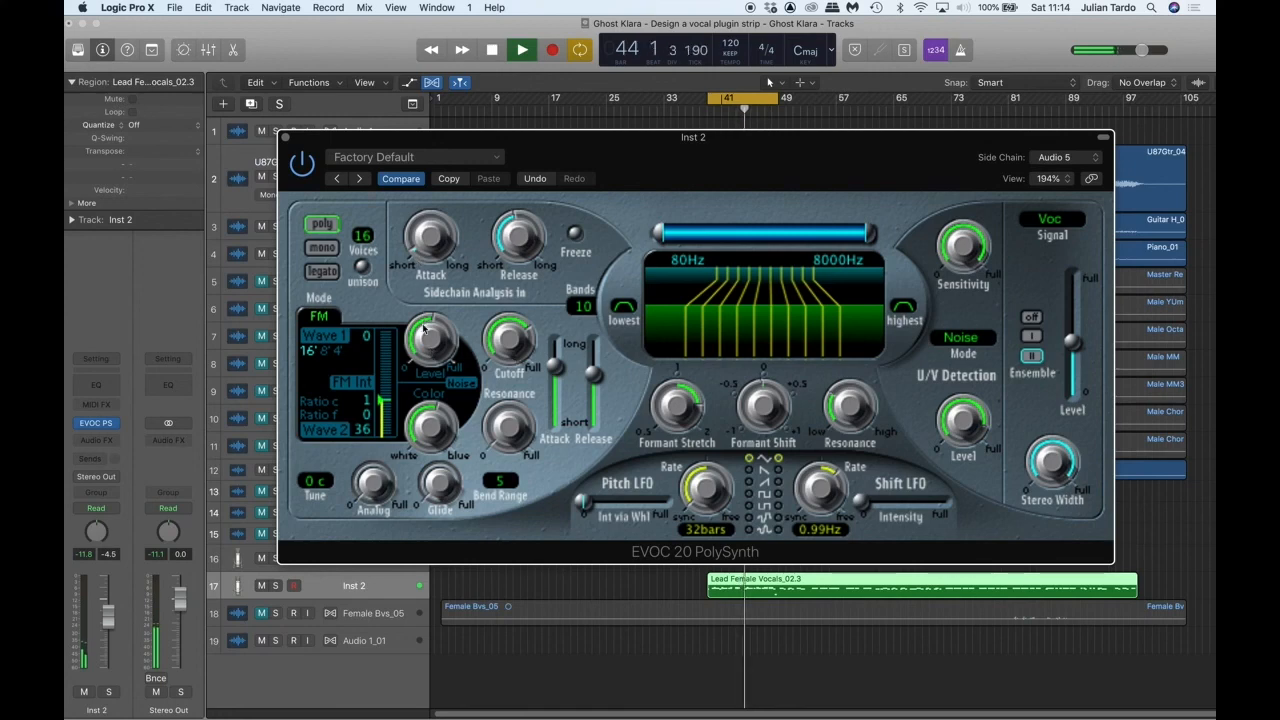
Step: Raise the noise level further and fine-tune the FM Int amount to slightly above its starting setting
left_click_drag(427, 336, 426, 292)
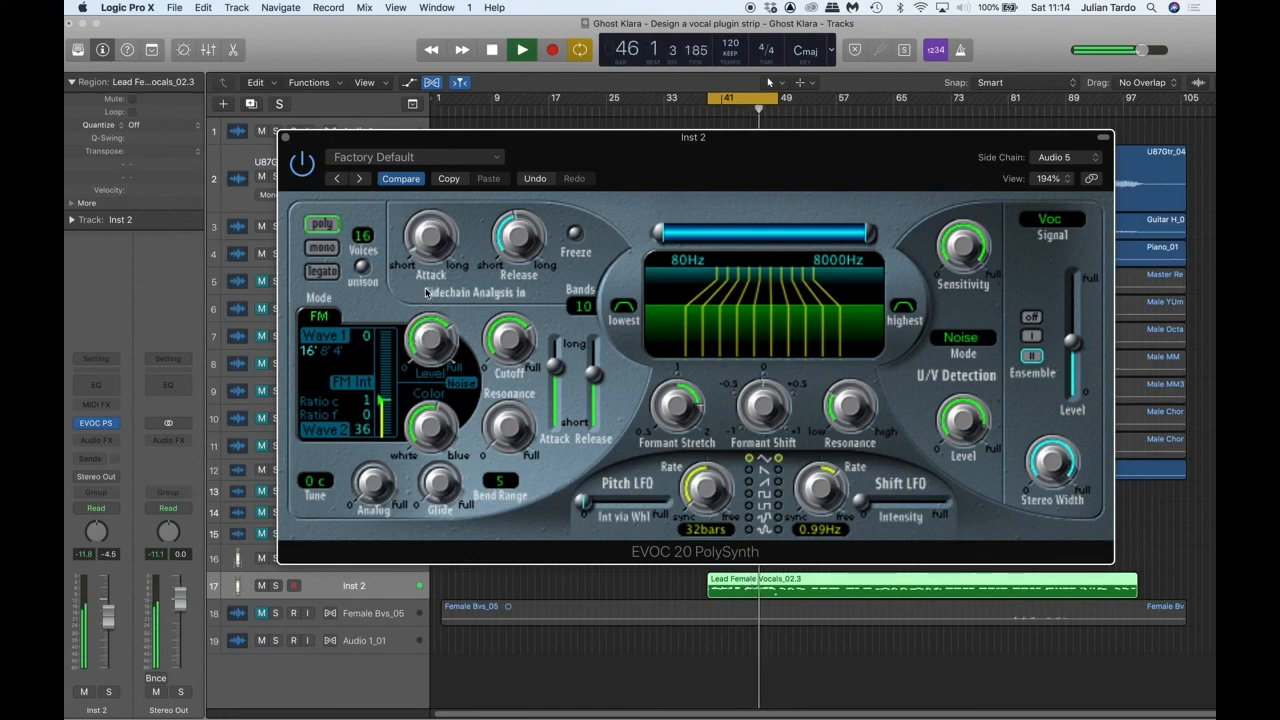
left_click_drag(383, 408, 380, 380)
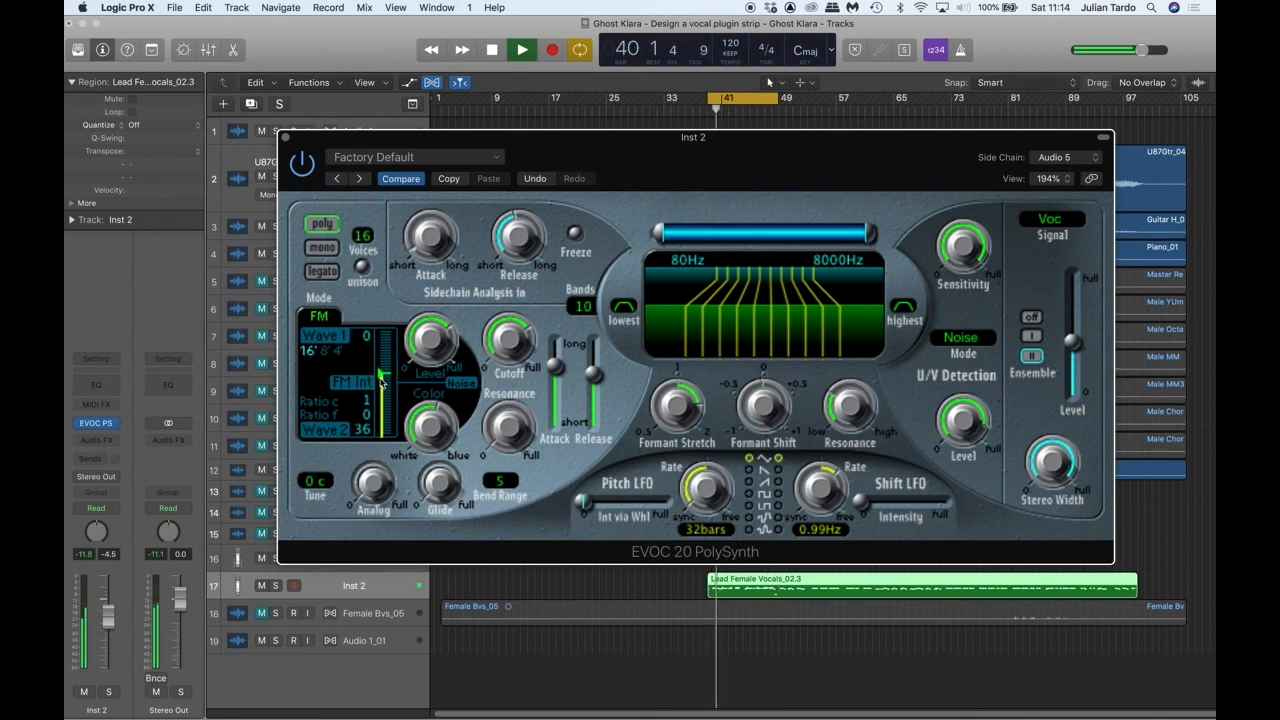
left_click_drag(381, 377, 388, 399)
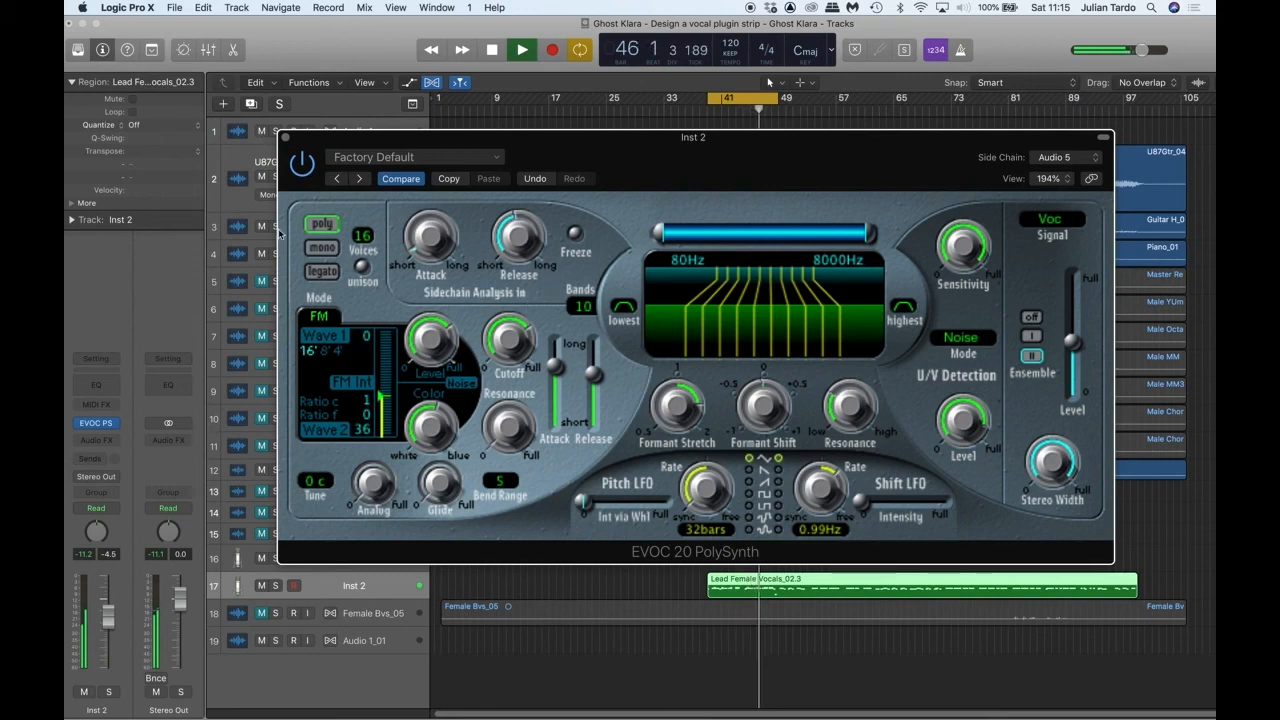
Step: Close the EVOC 20 PolySynth and unmute the duplicate lead female vocal tracks 13, 14 and 15
left_click(286, 135)
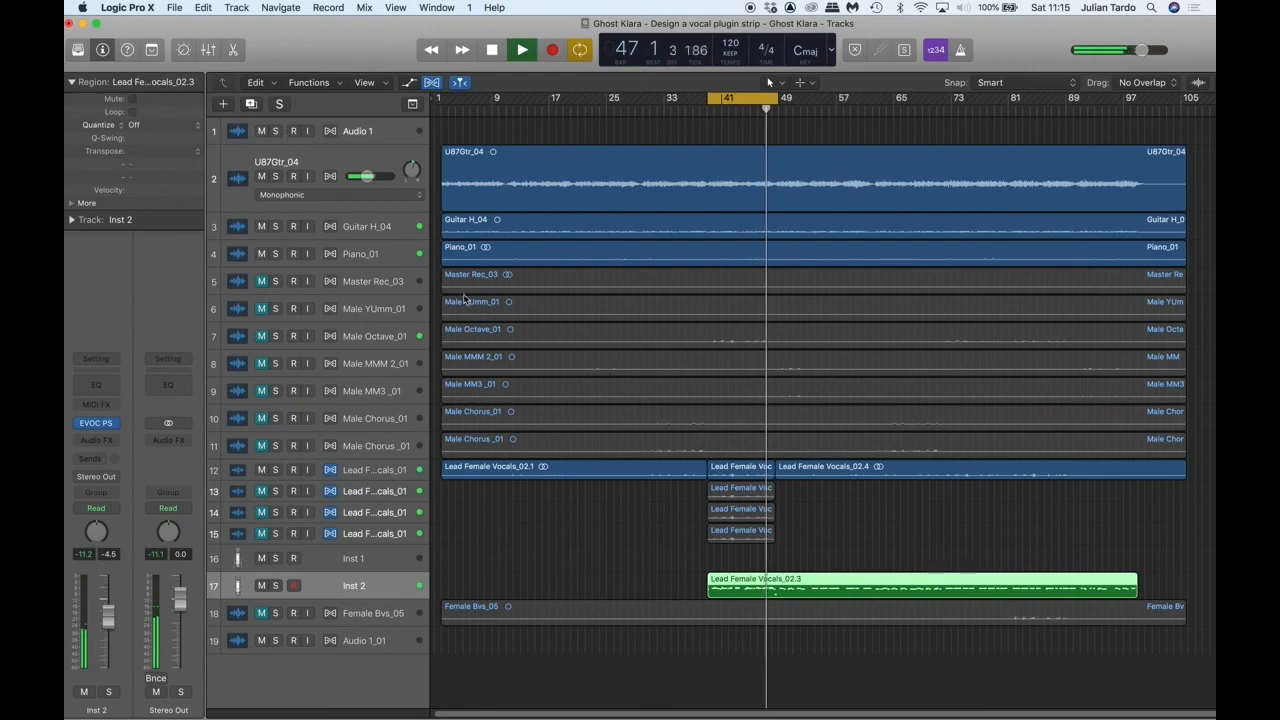
left_click(263, 514)
left_click(262, 533)
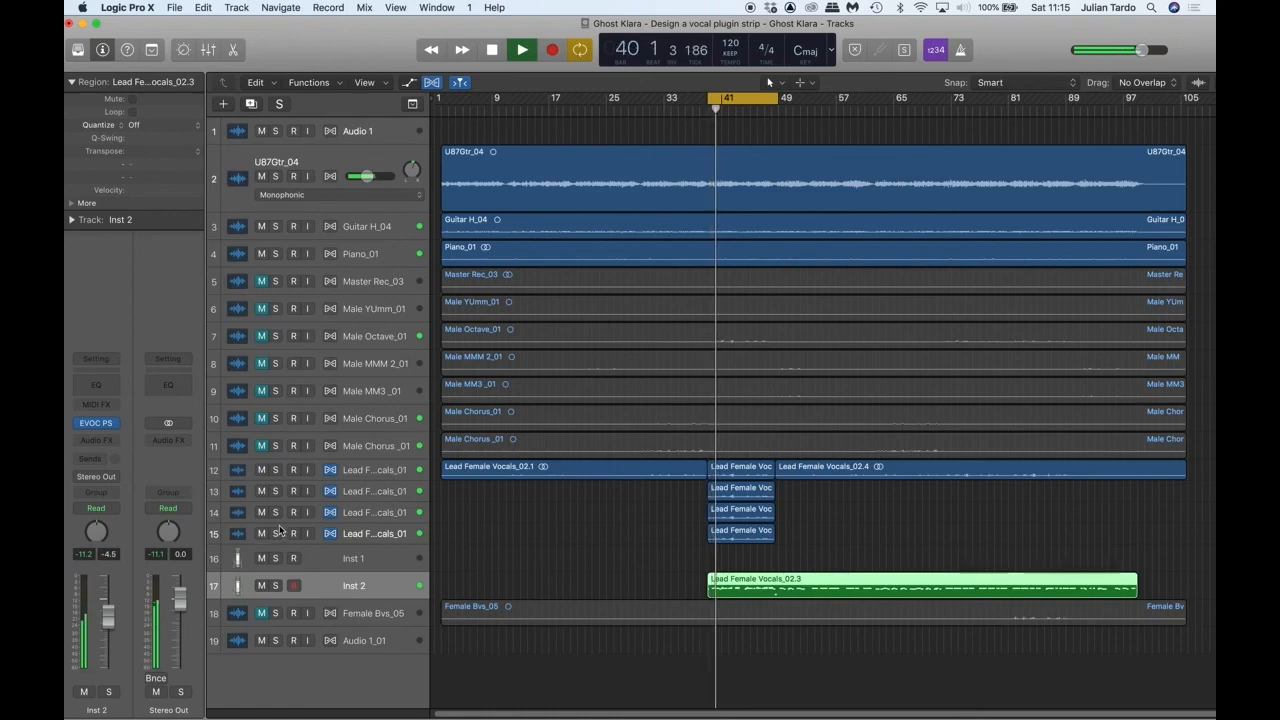
Step: Lower the Inst 2 channel volume to -5.6 dB to sit the vocoder behind the vocals
left_click_drag(107, 617, 113, 623)
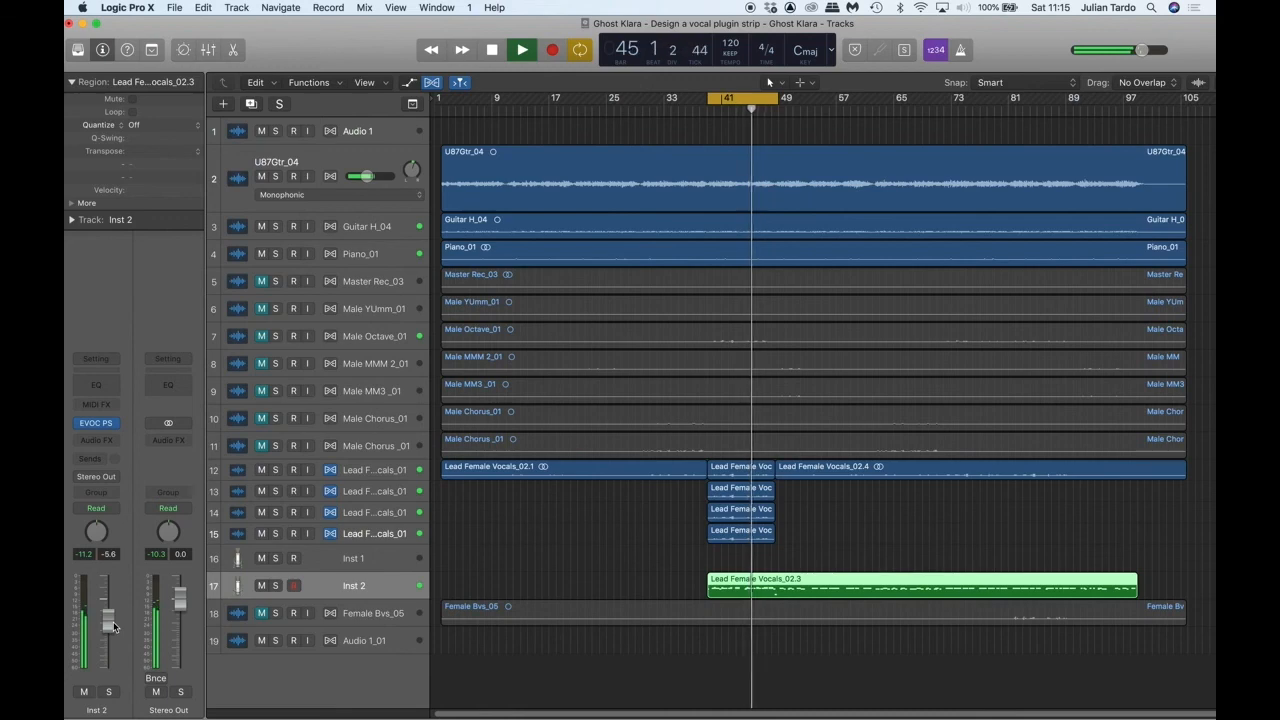
key("super+Up")
key("super+Up")
key("super+Up")
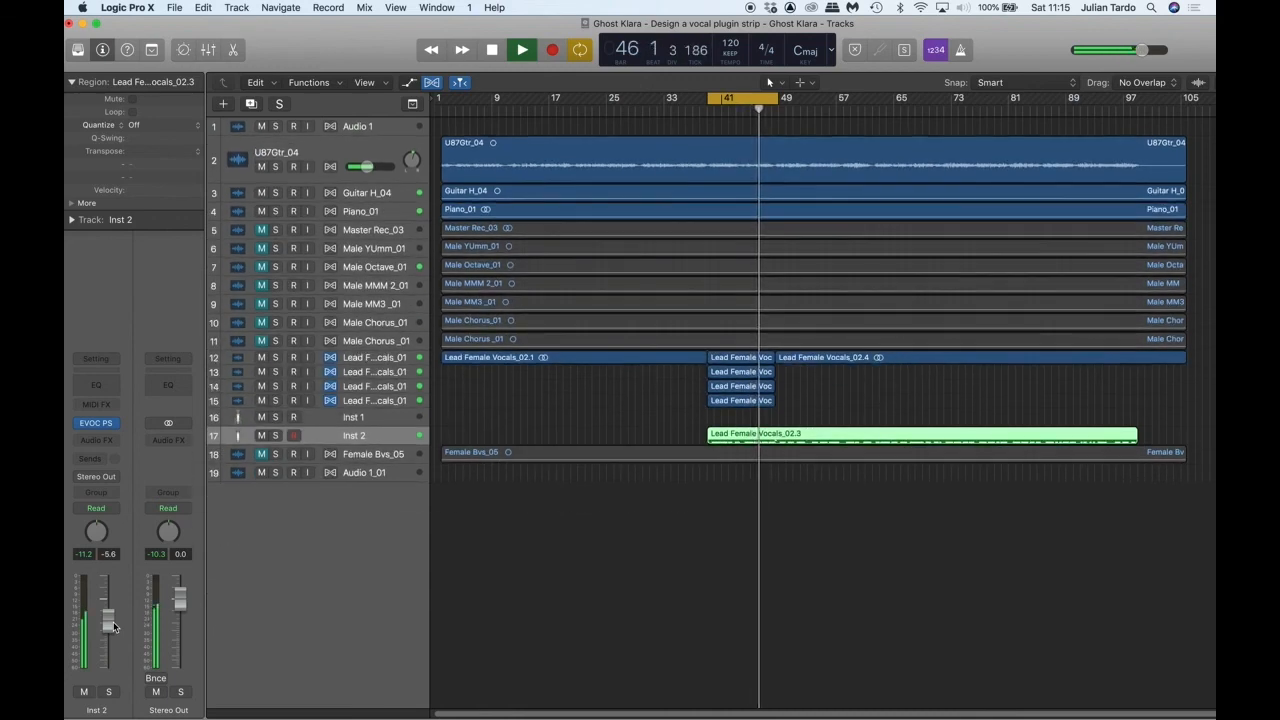